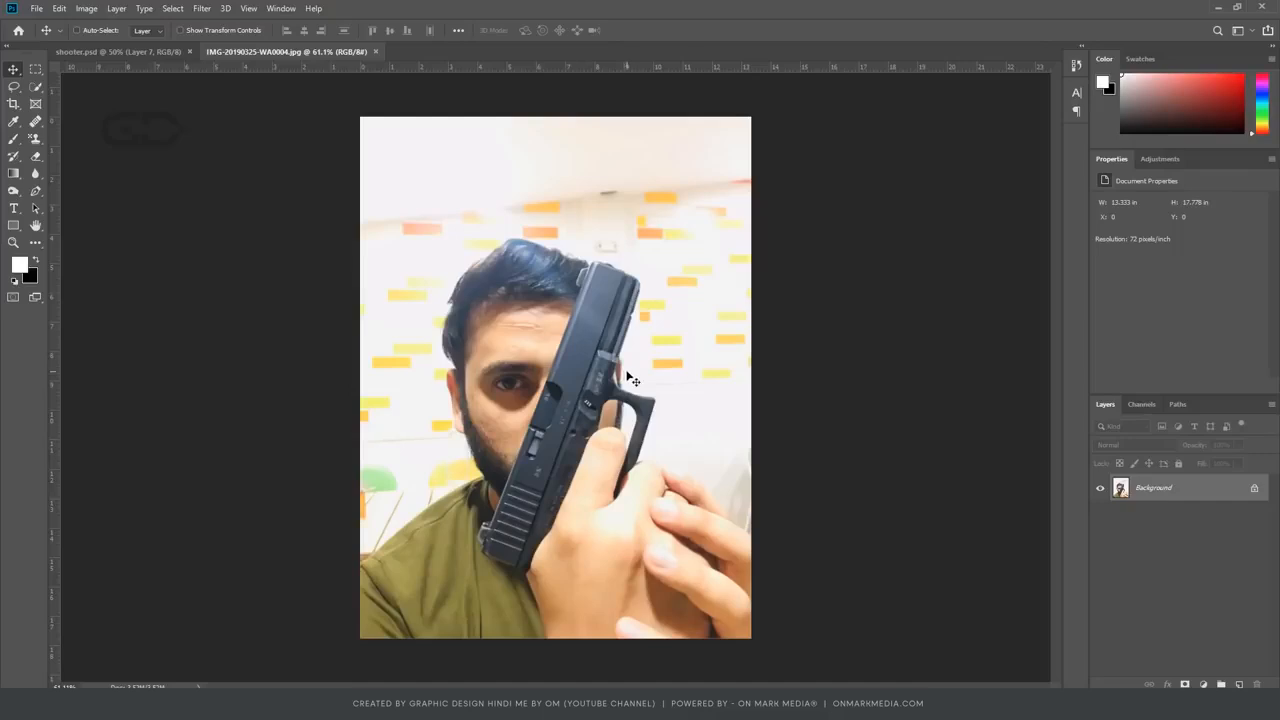
# Crop both sides of the portrait photo evenly, narrowing it to about 12.61 in wide.
pyautogui.press('c')
pyautogui.moveTo(751, 375)
pyautogui.mouseDown()
pyautogui.moveTo(748, 360)
pyautogui.moveTo(730, 365)
pyautogui.mouseUp()
pyautogui.press('Return')
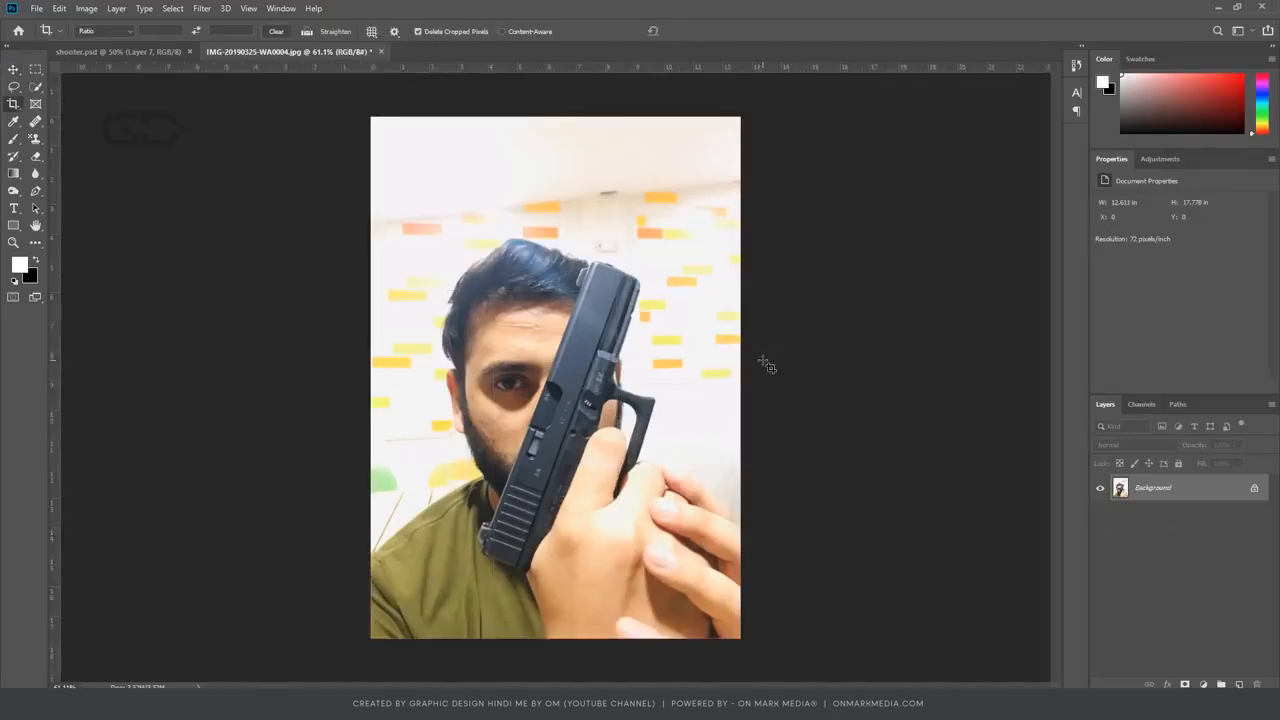
# Duplicate the photo's background layer twice, leaving the top copy active.
pyautogui.hotkey('ctrl', 'j')
pyautogui.hotkey('ctrl', 'j')
pyautogui.hotkey('ctrl', 't')
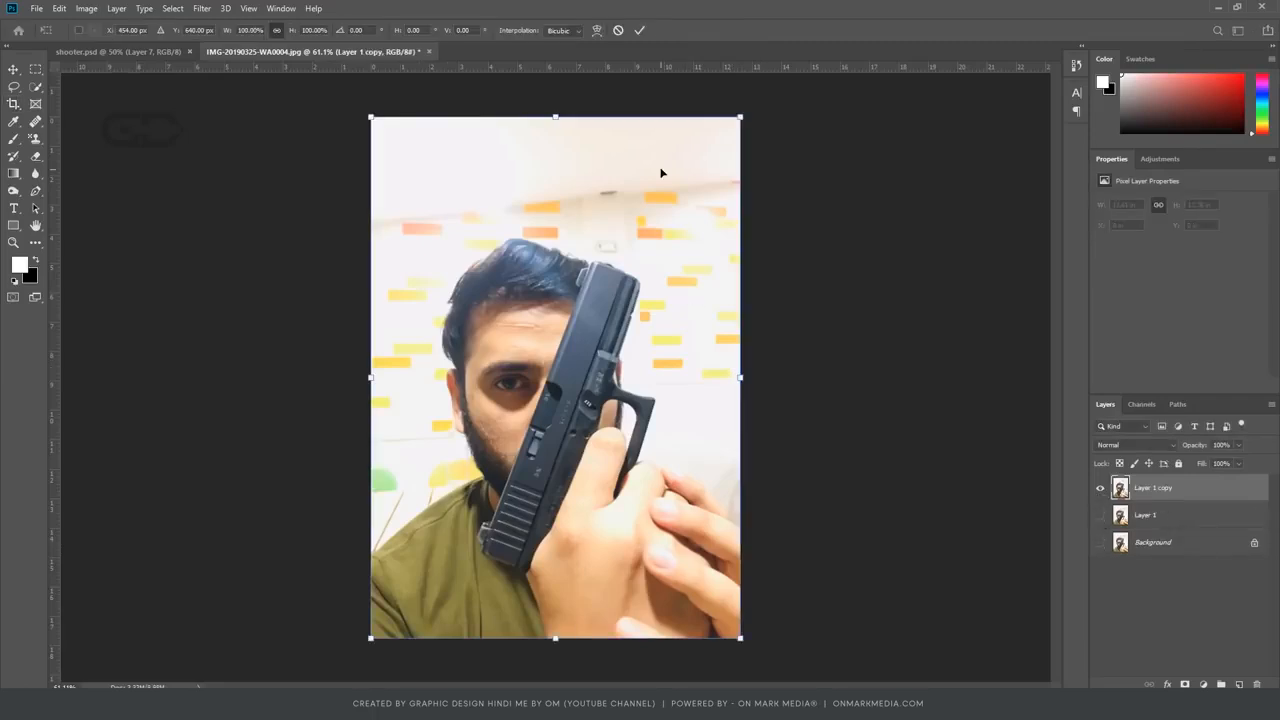
pyautogui.press('Return')
# Draw a straight diagonal Pen path from the photo's lower-left corner to its upper-right corner.
pyautogui.press('p')
pyautogui.click(370, 638)
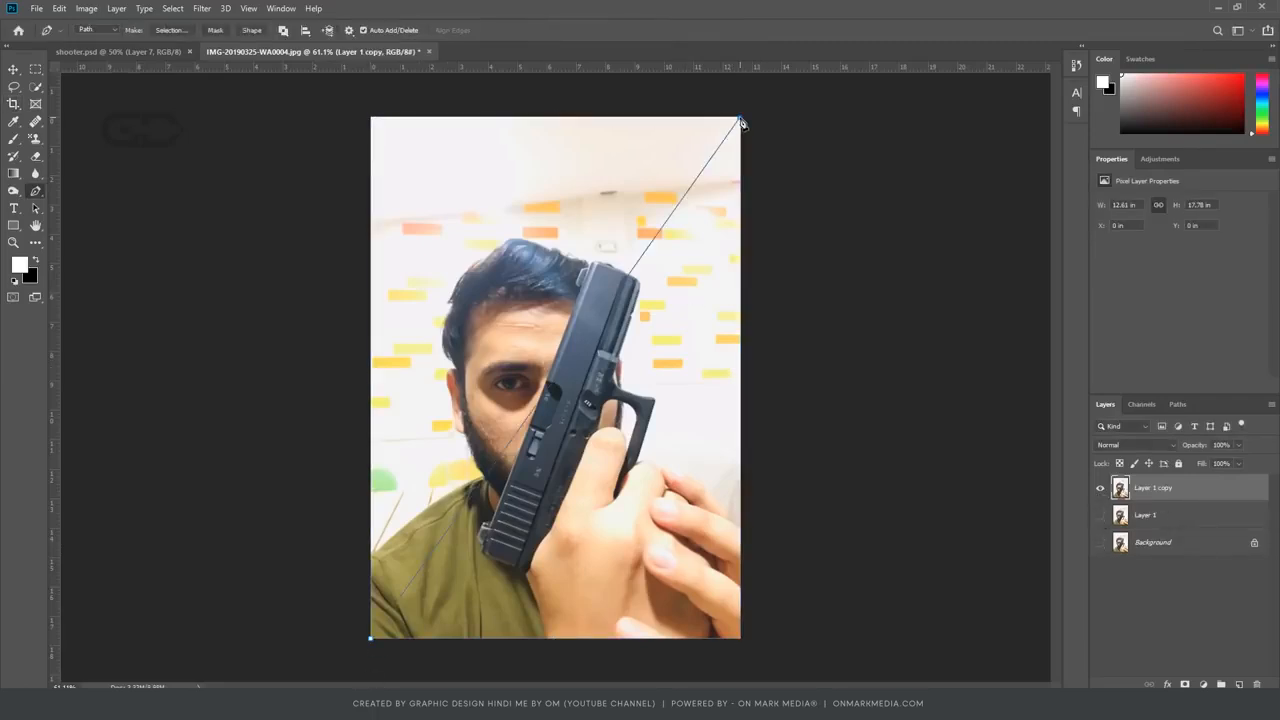
pyautogui.rightClick(683, 204)
pyautogui.click(741, 313)
pyautogui.click(716, 232)
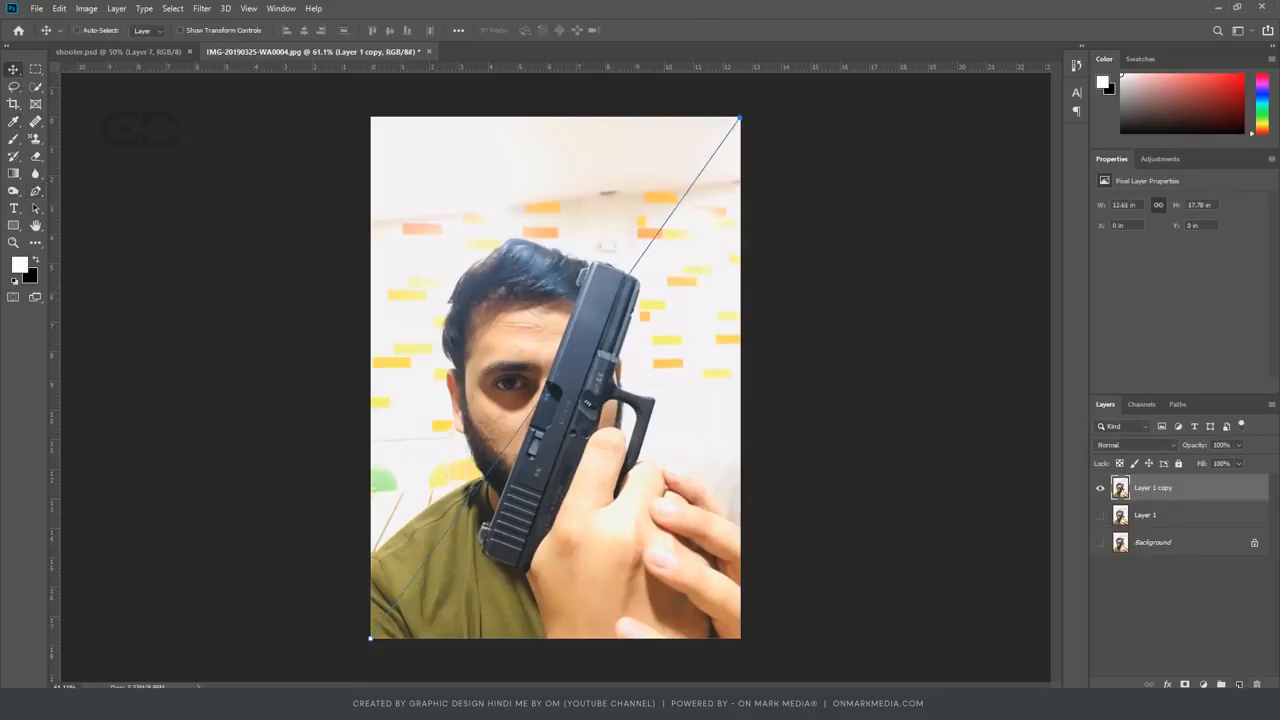
# Create a new empty layer above the photo copies and stroke the diagonal path onto it.
pyautogui.hotkey('ctrl', 'shift', 'alt', 'n')
pyautogui.rightClick(651, 251)
pyautogui.click(698, 356)
pyautogui.click(724, 224)
pyautogui.press('v')
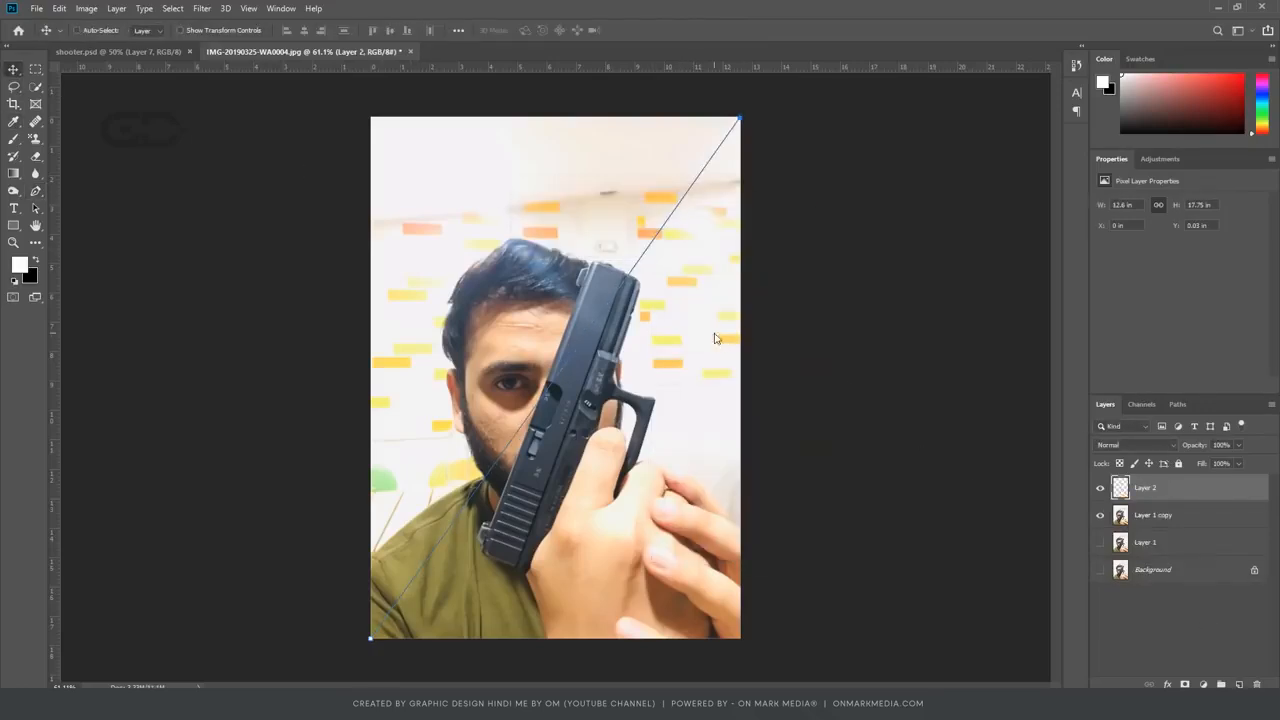
pyautogui.moveTo(716, 336); pyautogui.dragTo(819, 341)
pyautogui.hotkey('ctrl', 'z')
pyautogui.hotkey('ctrl', 't')
pyautogui.press('Escape')
pyautogui.hotkey('ctrl', 't')
pyautogui.moveTo(765, 262); pyautogui.dragTo(778, 417)
pyautogui.press('Return')
# Delete the path, and rotate, enlarge and reposition the photo copy so the pistol follows the diagonal guide.
pyautogui.press('Delete')
pyautogui.hotkey('ctrl', 't')
pyautogui.scroll(-2, 760, 370)
pyautogui.moveTo(757, 207); pyautogui.dragTo(835, 141)
pyautogui.moveTo(781, 235); pyautogui.dragTo(766, 247)
pyautogui.moveTo(675, 386); pyautogui.dragTo(660, 365)
pyautogui.moveTo(741, 387); pyautogui.dragTo(759, 395)
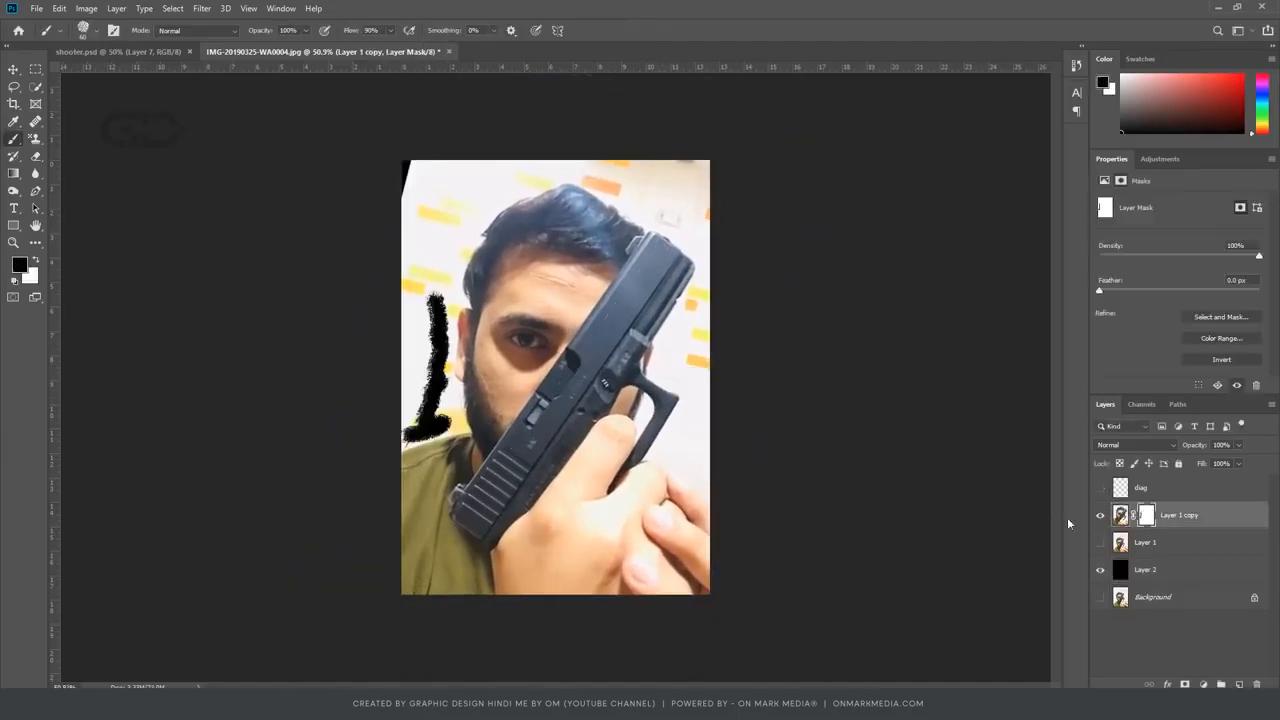
# Paint black on the Layer 1 copy mask over the background beside the face and above the shoulder.
pyautogui.moveTo(420, 400)
pyautogui.mouseDown()
pyautogui.moveTo(445, 432)
pyautogui.moveTo(425, 432)
pyautogui.moveTo(415, 333)
pyautogui.moveTo(386, 212)
pyautogui.mouseUp()
pyautogui.scroll(5, 477, 412)
pyautogui.scroll(-4, 380, 192)
pyautogui.scroll(5, 377, 125)
pyautogui.moveTo(447, 257)
pyautogui.mouseDown()
pyautogui.moveTo(420, 326)
pyautogui.moveTo(404, 479)
pyautogui.mouseUp()
pyautogui.scroll(-5, 385, 520)
# Reduce the brush size and paint a black mask outline around the hair, pistol and hand.
pyautogui.press('[')
pyautogui.press('[')
pyautogui.press('[')
pyautogui.moveTo(447, 347)
pyautogui.mouseDown()
pyautogui.moveTo(465, 228)
pyautogui.moveTo(483, 186)
pyautogui.mouseUp()
pyautogui.scroll(3, 485, 178)
pyautogui.moveTo(384, 273)
pyautogui.mouseDown()
pyautogui.moveTo(459, 197)
pyautogui.moveTo(702, 136)
pyautogui.moveTo(837, 225)
pyautogui.moveTo(1040, 335)
pyautogui.mouseUp()
pyautogui.scroll(-1, 1040, 335)
pyautogui.moveTo(925, 335)
pyautogui.mouseDown()
pyautogui.moveTo(866, 494)
pyautogui.moveTo(809, 561)
pyautogui.moveTo(804, 619)
pyautogui.moveTo(747, 274)
pyautogui.moveTo(739, 424)
pyautogui.moveTo(829, 557)
pyautogui.mouseUp()
pyautogui.scroll(4, 810, 563)
pyautogui.scroll(-8, 803, 508)
pyautogui.moveTo(801, 507)
pyautogui.mouseDown()
pyautogui.moveTo(764, 602)
pyautogui.moveTo(862, 677)
pyautogui.mouseUp()
pyautogui.scroll(-7, 957, 569)
pyautogui.click(37, 91)
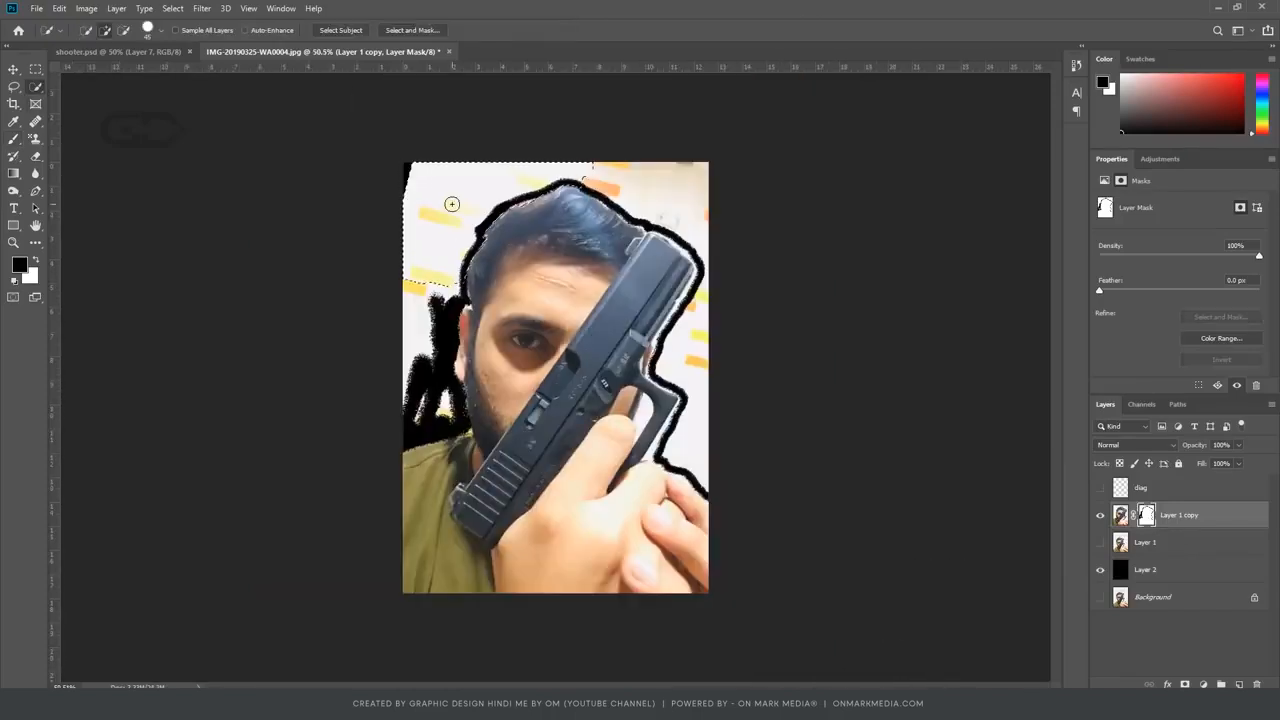
pyautogui.scroll(4, 451, 204)
pyautogui.moveTo(388, 132)
pyautogui.mouseDown()
pyautogui.moveTo(414, 160)
pyautogui.moveTo(412, 180)
pyautogui.mouseUp()
pyautogui.hotkey('ctrl', 'd')
pyautogui.click(86, 30)
pyautogui.hotkey('ctrl', 'd')
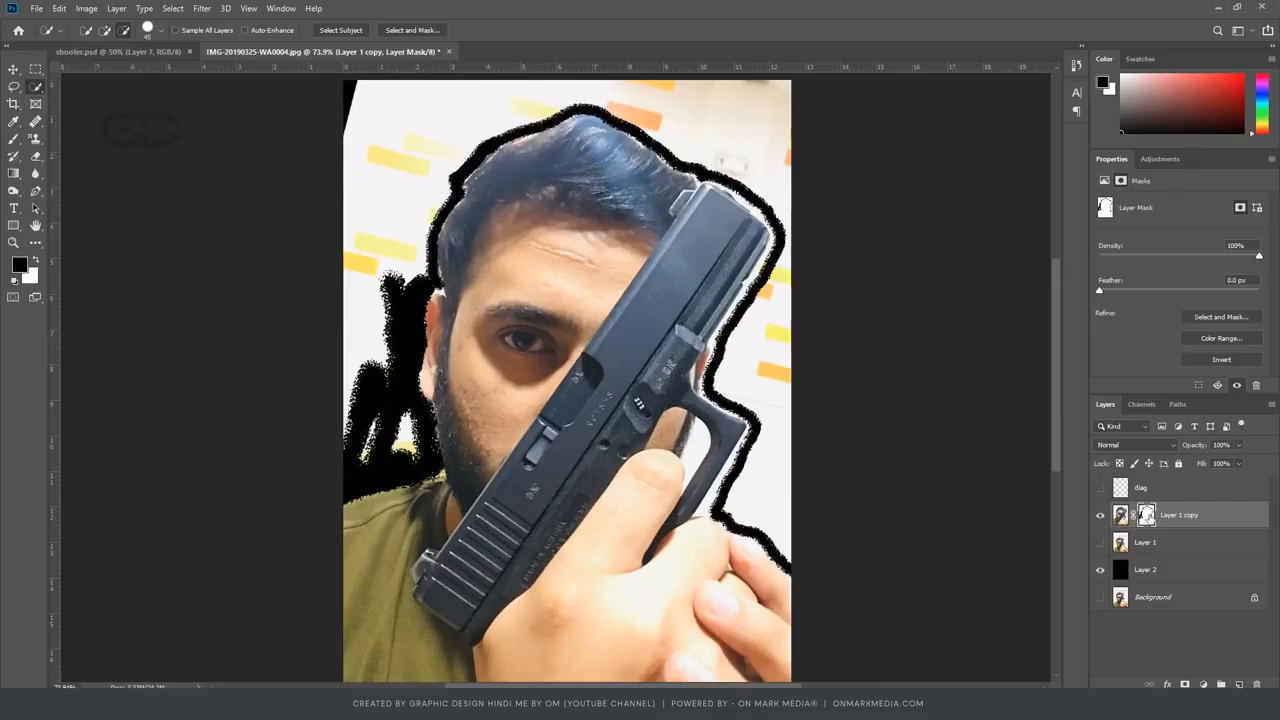
# Trace a Pen path along the shoulder, neck, ear and hair edge on the side away from the pistol.
pyautogui.click(13, 139)
pyautogui.click(35, 191)
pyautogui.click(322, 506)
pyautogui.click(420, 472)
pyautogui.click(439, 462)
pyautogui.click(423, 422)
pyautogui.click(412, 382)
pyautogui.click(414, 329)
pyautogui.click(420, 304)
pyautogui.click(436, 279)
pyautogui.click(434, 243)
pyautogui.click(441, 219)
pyautogui.click(456, 197)
pyautogui.click(461, 178)
# Trace the pistol's outer edge with the Pen tool and close the path around the adjoining background at the hand.
pyautogui.click(782, 238)
pyautogui.click(772, 264)
pyautogui.click(757, 290)
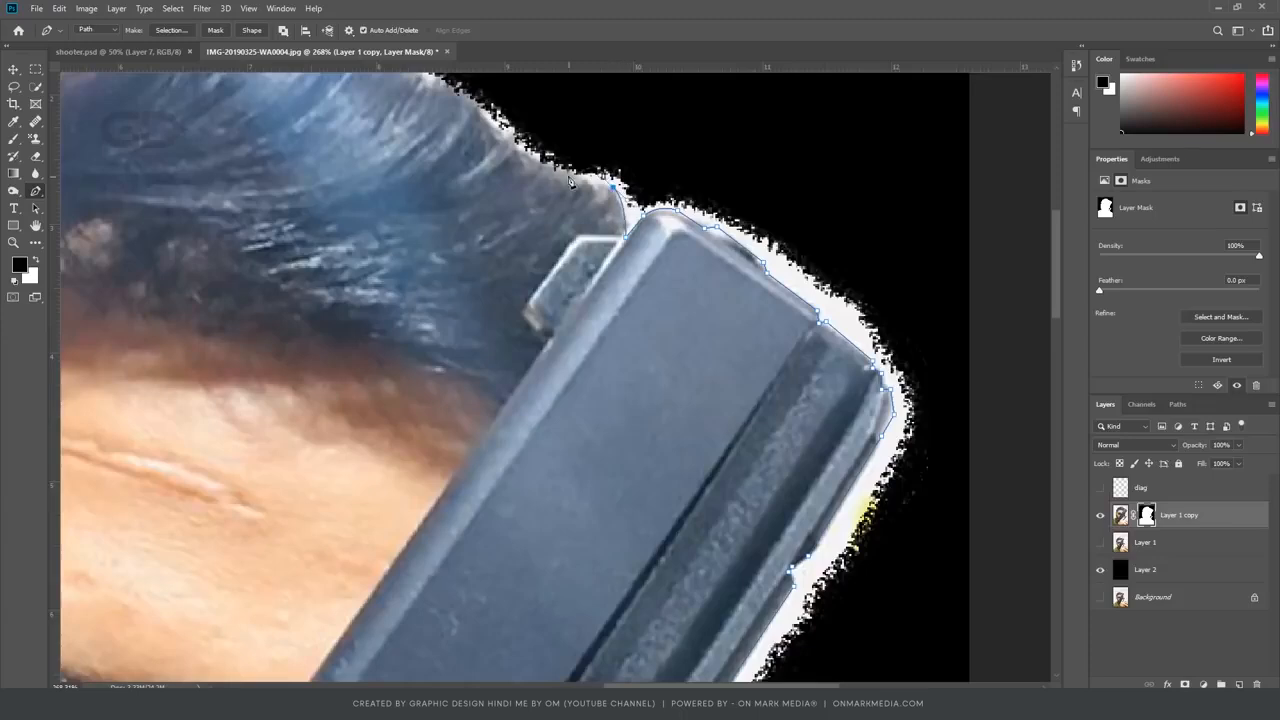
pyautogui.scroll(-5, 680, 165)
pyautogui.moveTo(865, 223); pyautogui.dragTo(867, 246)
pyautogui.moveTo(863, 429); pyautogui.dragTo(852, 464)
pyautogui.moveTo(821, 511); pyautogui.dragTo(815, 520)
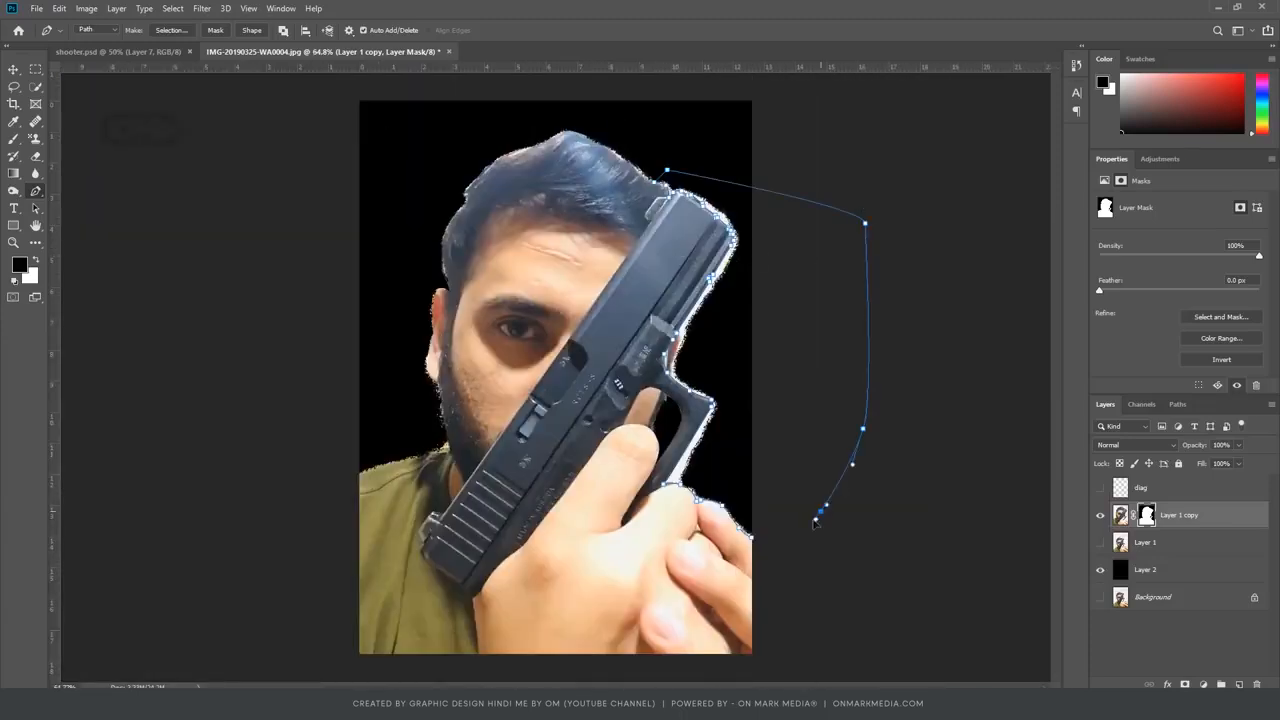
pyautogui.click(753, 540)
# Turn the closed path into a selection, fill it with black on the layer mask and deselect.
pyautogui.hotkey('ctrl', 'Return')
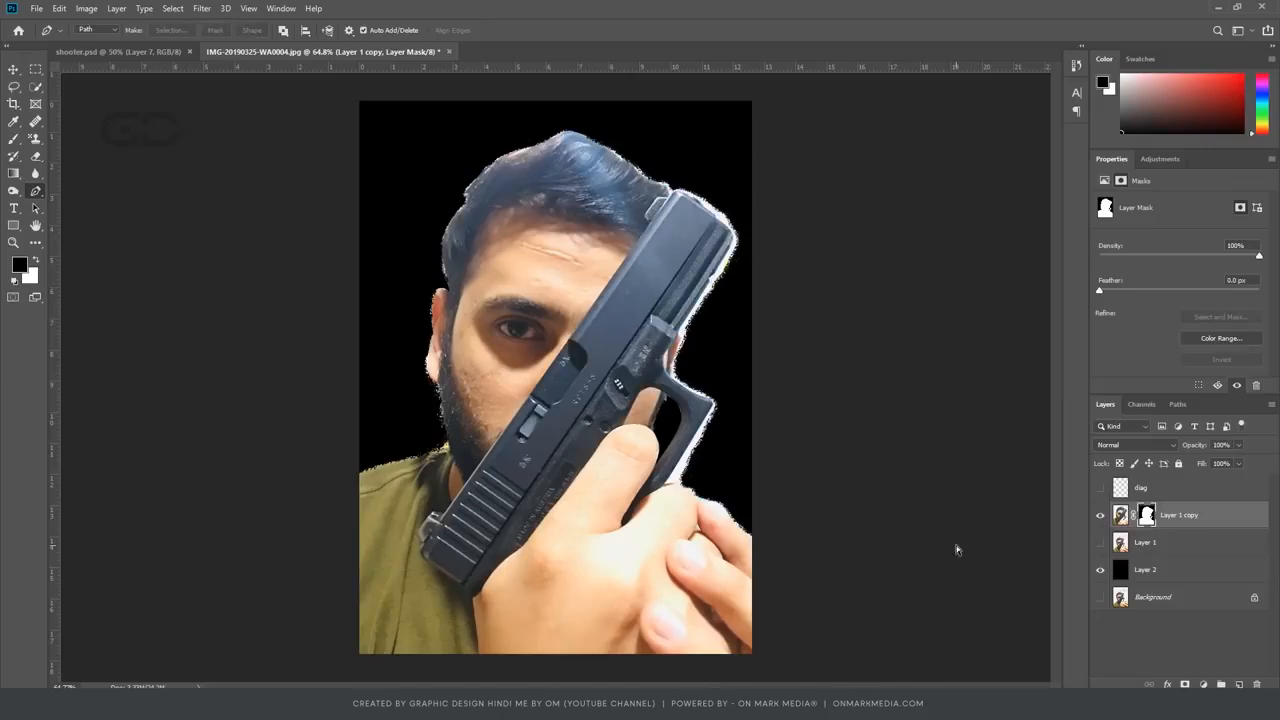
pyautogui.hotkey('alt', 'BackSpace')
pyautogui.hotkey('ctrl', 'd')
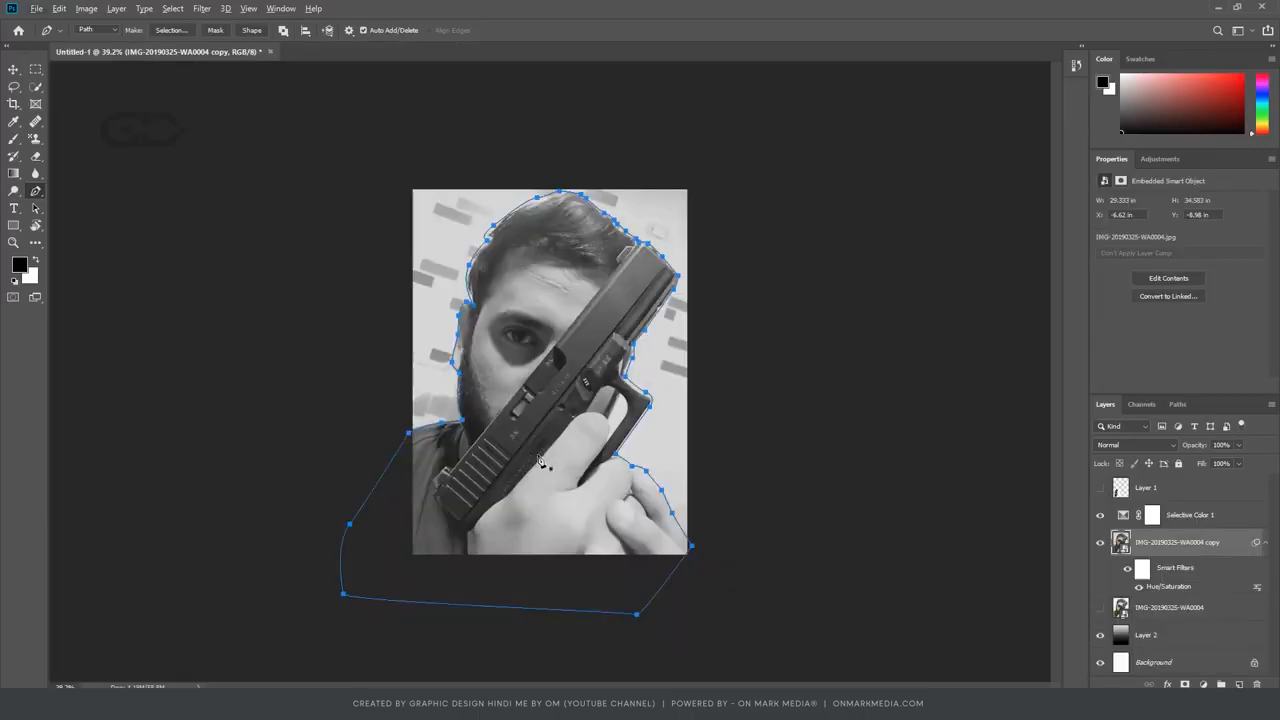
# Convert the path around the man in Untitled-1 into a selection and invert it to cover the background.
pyautogui.hotkey('ctrl', 'Return')
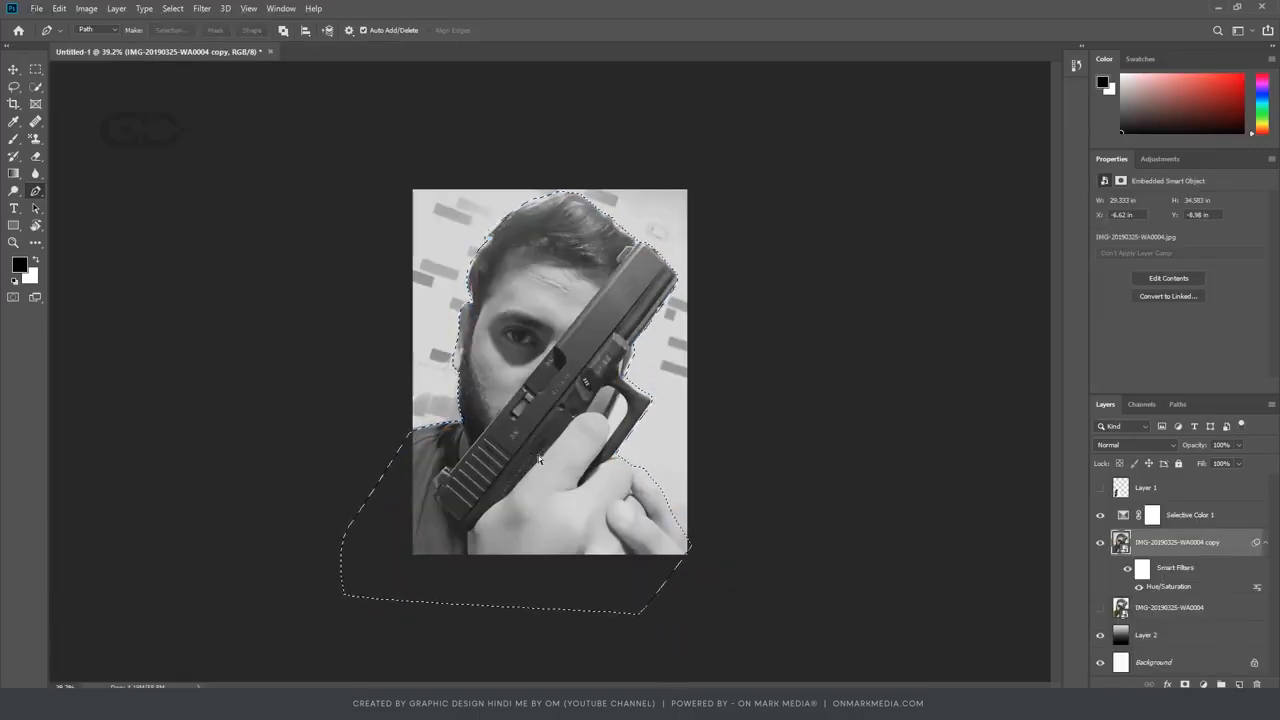
pyautogui.hotkey('ctrl', 'shift', '[')
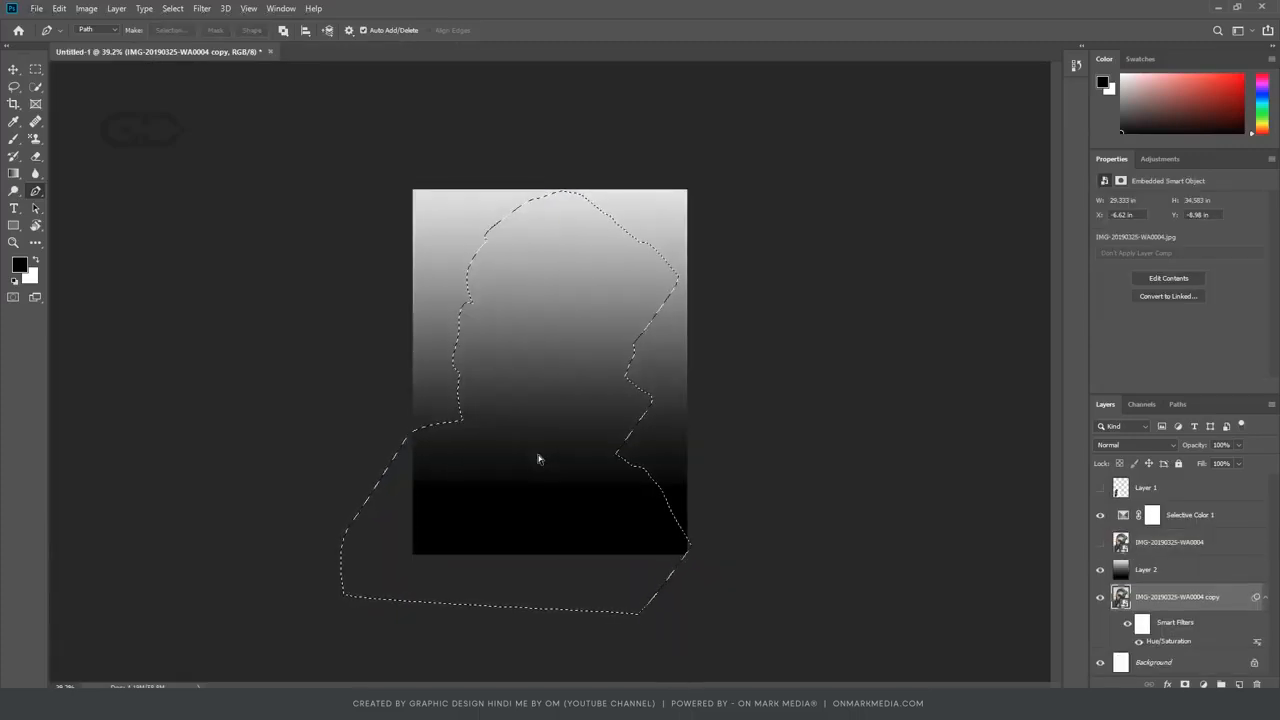
pyautogui.hotkey('ctrl', 'z')
pyautogui.hotkey('ctrl', 'shift', 'i')
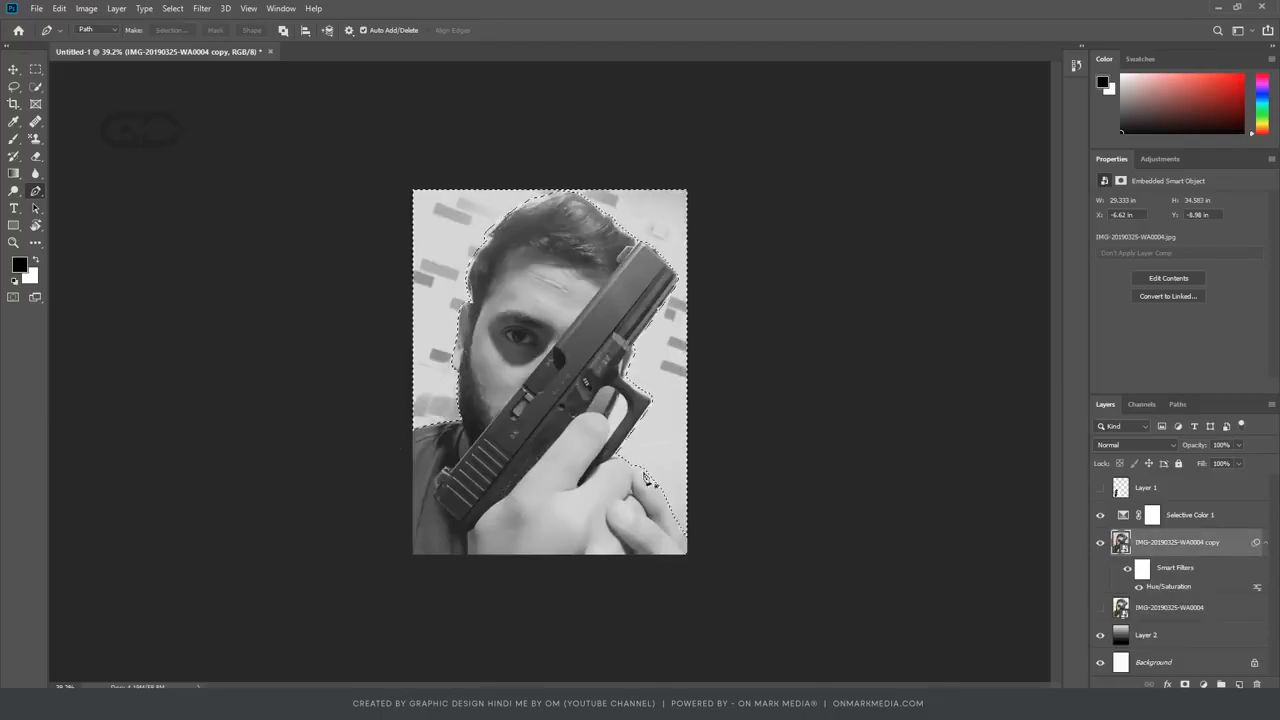
# Rasterize the IMG-20190325-WA0004 copy layer, delete the selected background around the man and deselect.
pyautogui.rightClick(1222, 542)
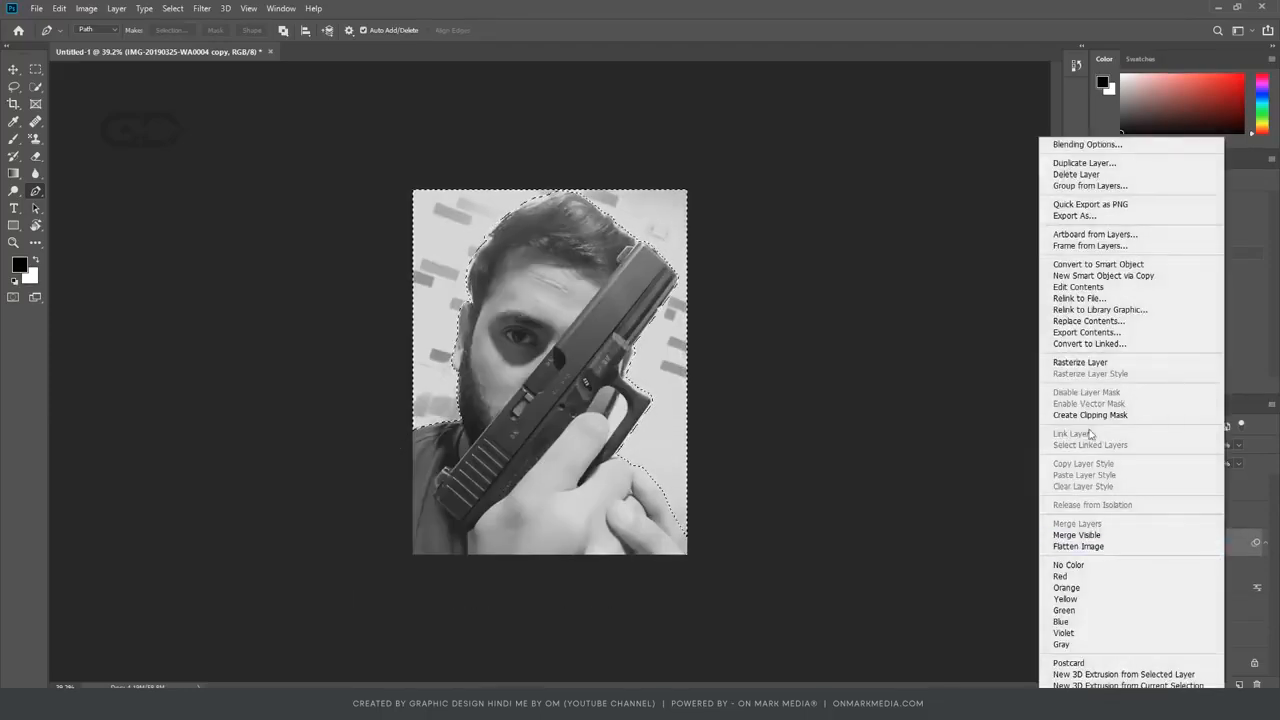
pyautogui.click(1100, 362)
pyautogui.press('Delete')
pyautogui.hotkey('ctrl', 'd')
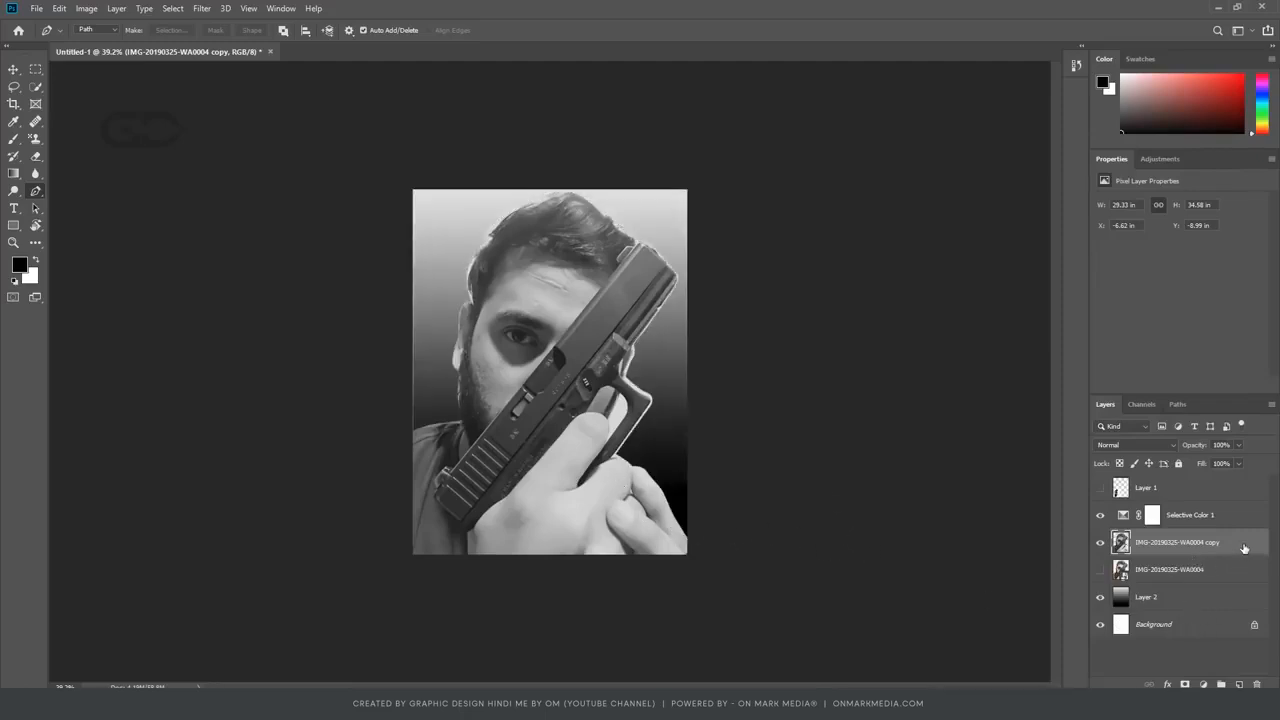
pyautogui.click(1185, 684)
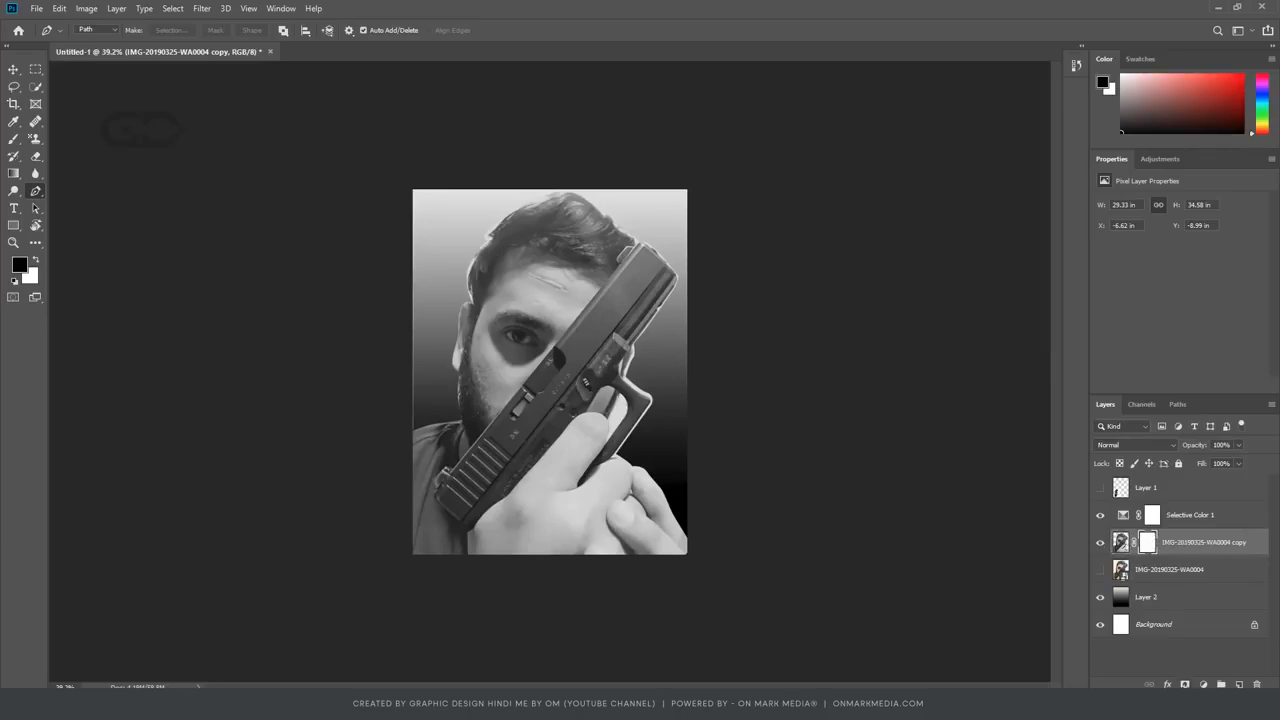
pyautogui.keyDown('alt'); pyautogui.click(1148, 544); pyautogui.keyUp('alt')
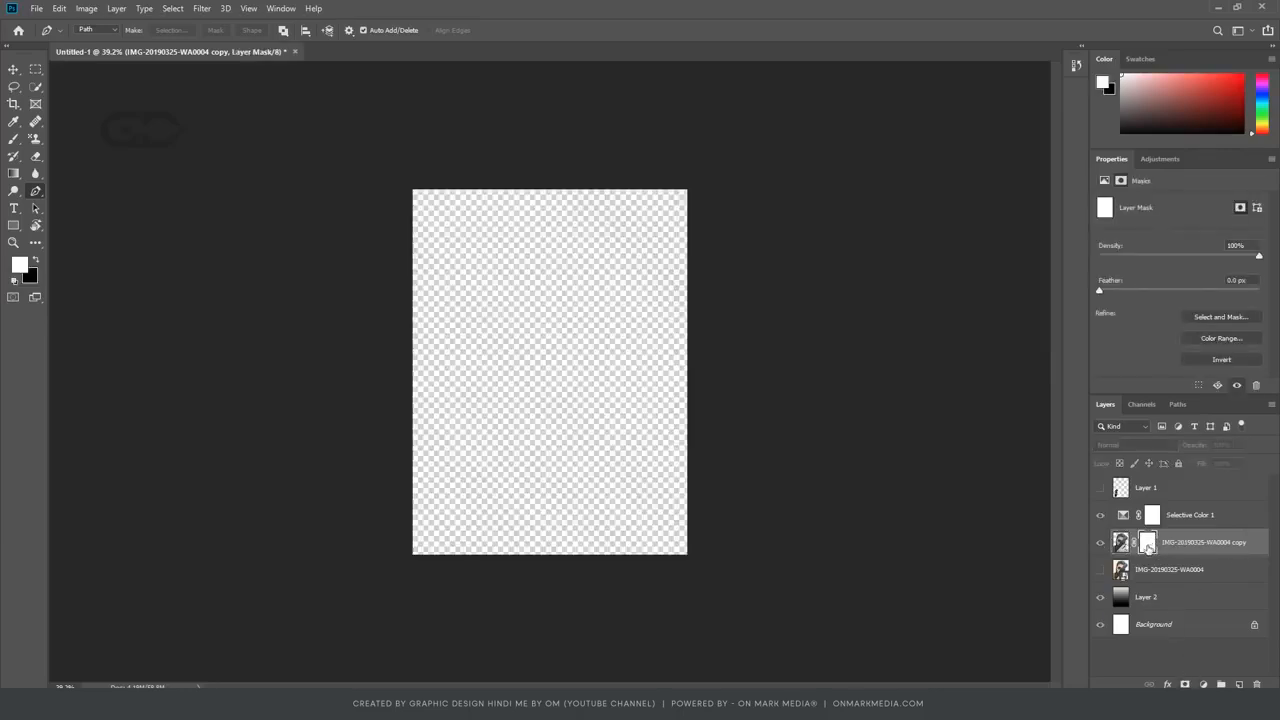
pyautogui.hotkey('ctrl', 'z')
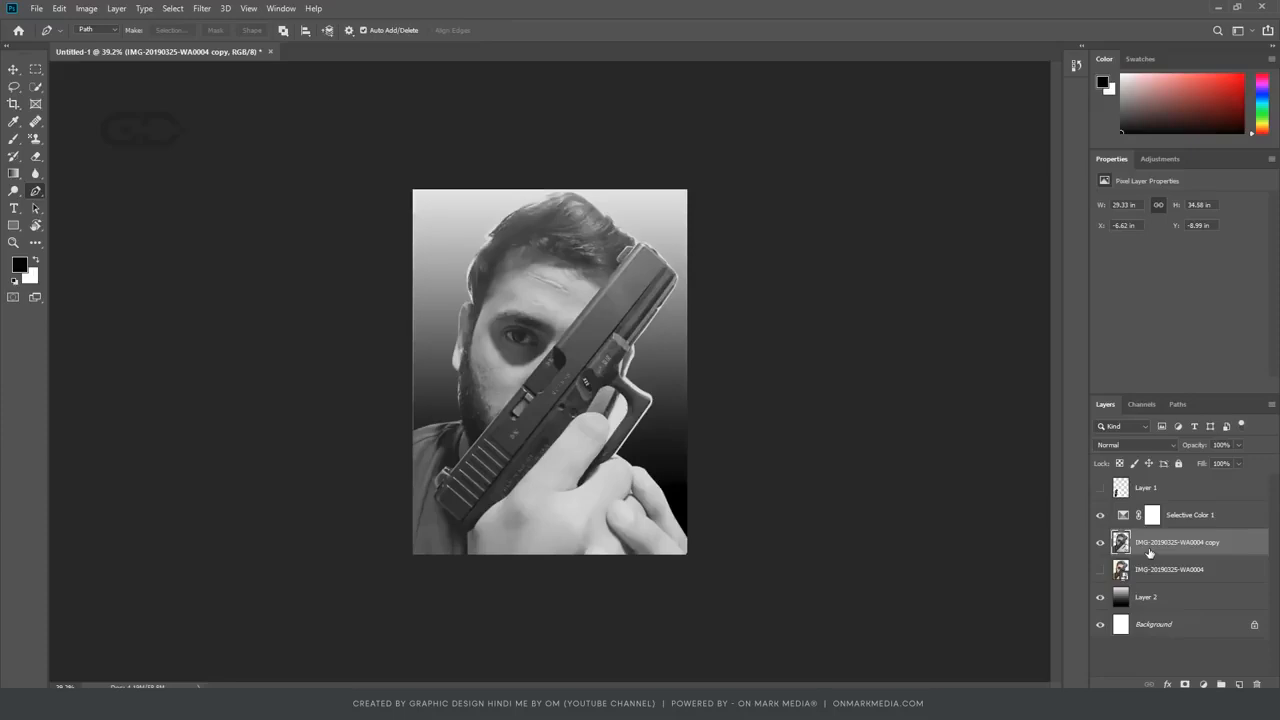
# Add a layer mask to the cut-out copy layer and invert it to black to hide the man.
pyautogui.click(1185, 684)
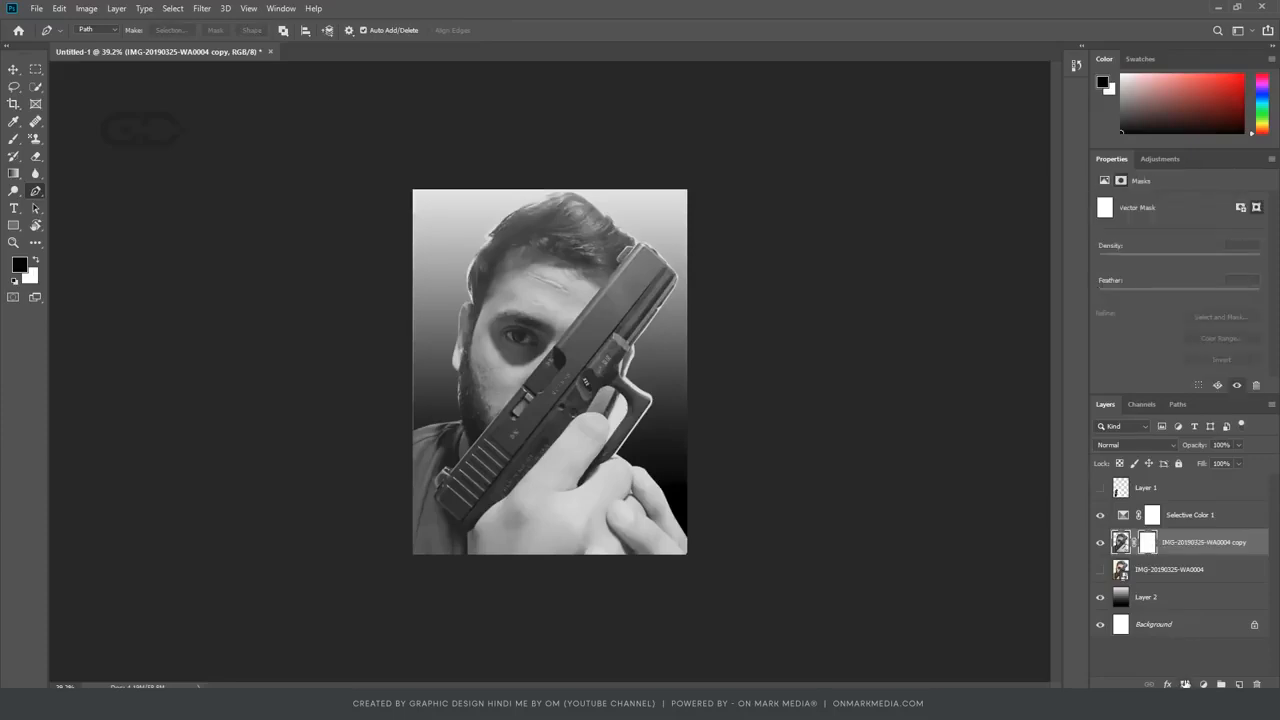
pyautogui.hotkey('ctrl', 'i')
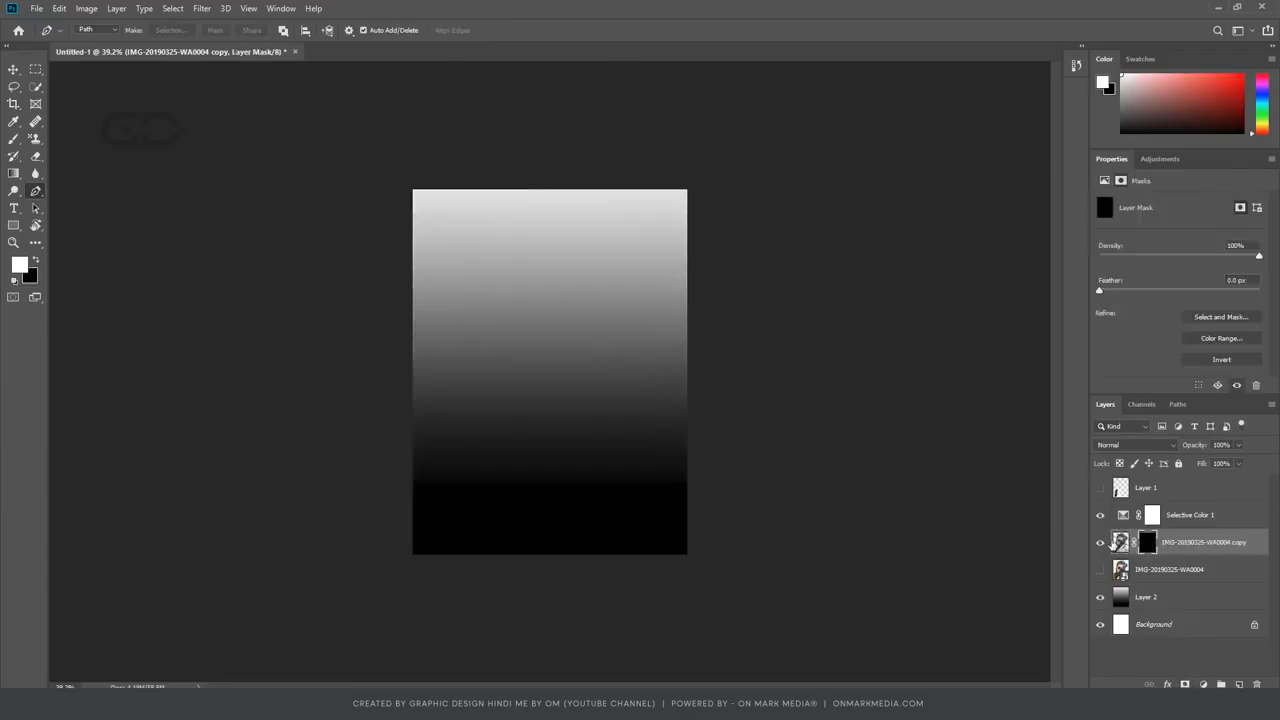
# Activate the splatter brush with white and enlarge it to 2300 px.
pyautogui.press('b')
pyautogui.moveTo(514, 400); pyautogui.dragTo(790, 610)
pyautogui.hotkey('ctrl', 'z')
pyautogui.press(']')
pyautogui.press(']')
pyautogui.press(']')
pyautogui.press(']')
pyautogui.press(']')
pyautogui.press(']')
pyautogui.press(']')
pyautogui.press(']')
pyautogui.click(517, 386)
pyautogui.hotkey('ctrl', 'z')
pyautogui.click(600, 400)
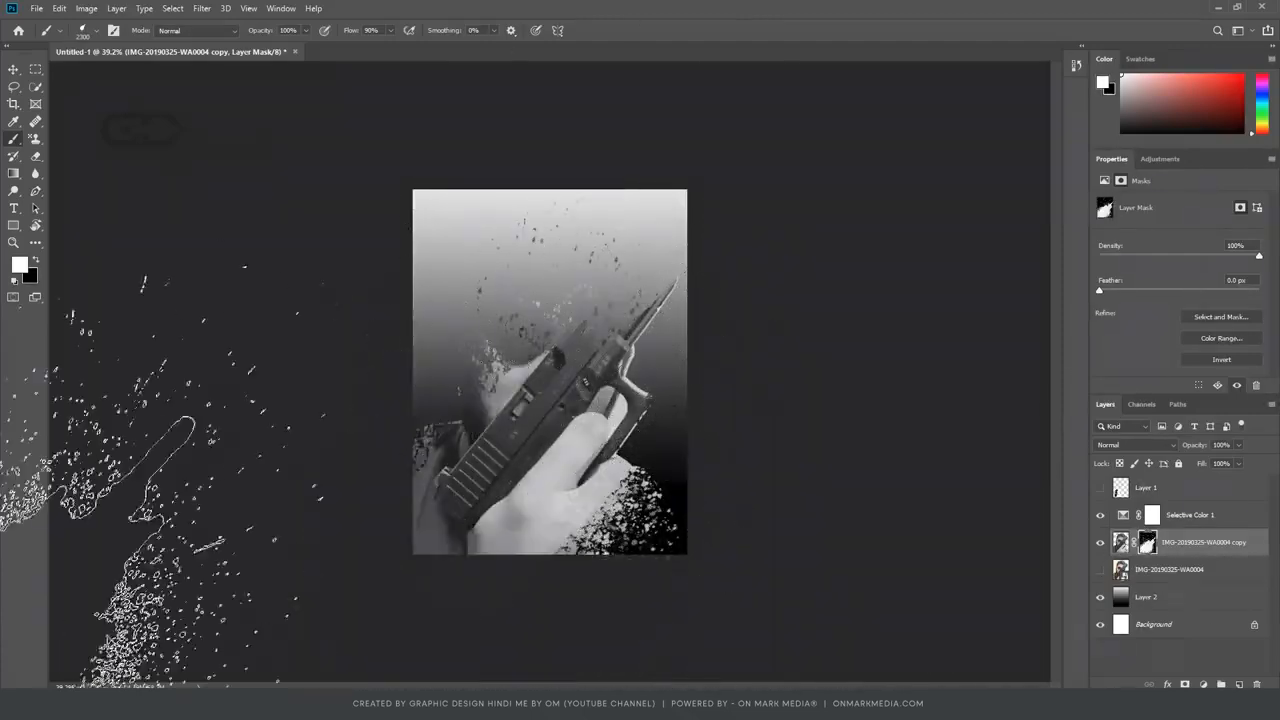
pyautogui.hotkey('ctrl', 'z')
pyautogui.hotkey('ctrl', 'shift', 'z')
pyautogui.hotkey('ctrl', 'z')
# Stamp the white splatter brush twice on the layer mask to reveal the man with dispersed edges.
pyautogui.click(580, 328)
pyautogui.click(530, 458)
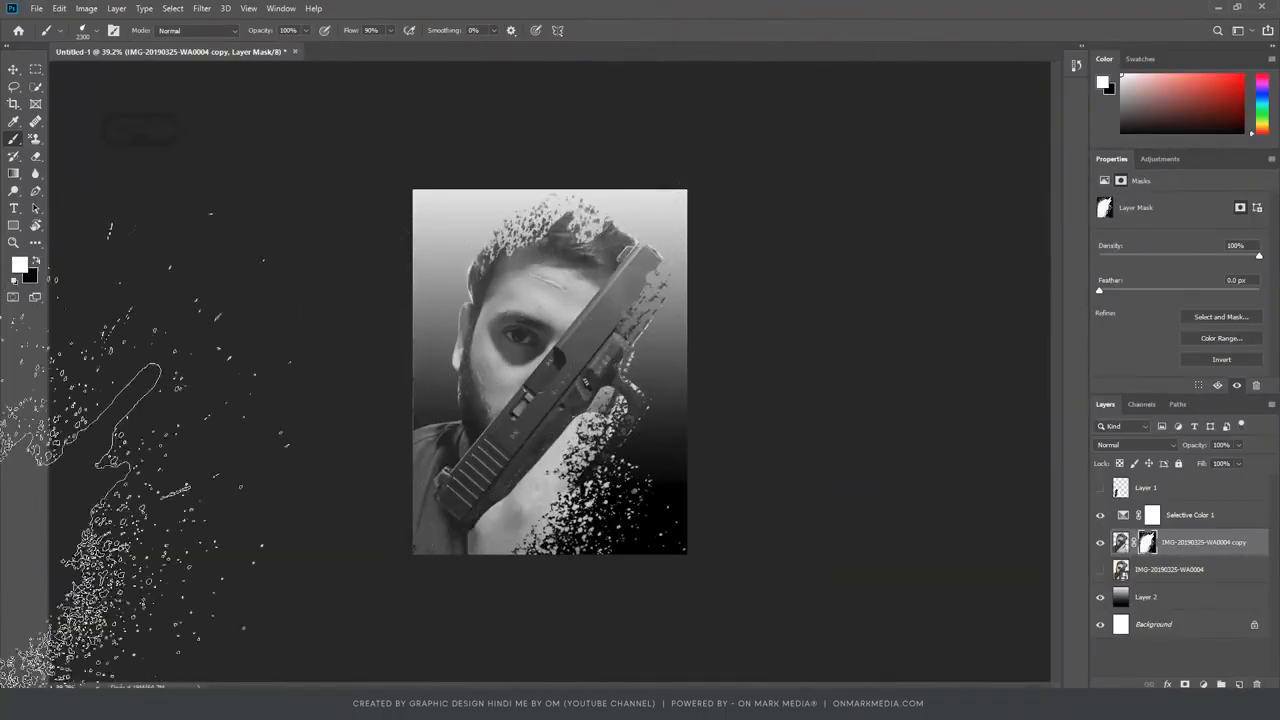
pyautogui.press('v')
pyautogui.scroll(3, 580, 325)
pyautogui.scroll(-2, 675, 446)
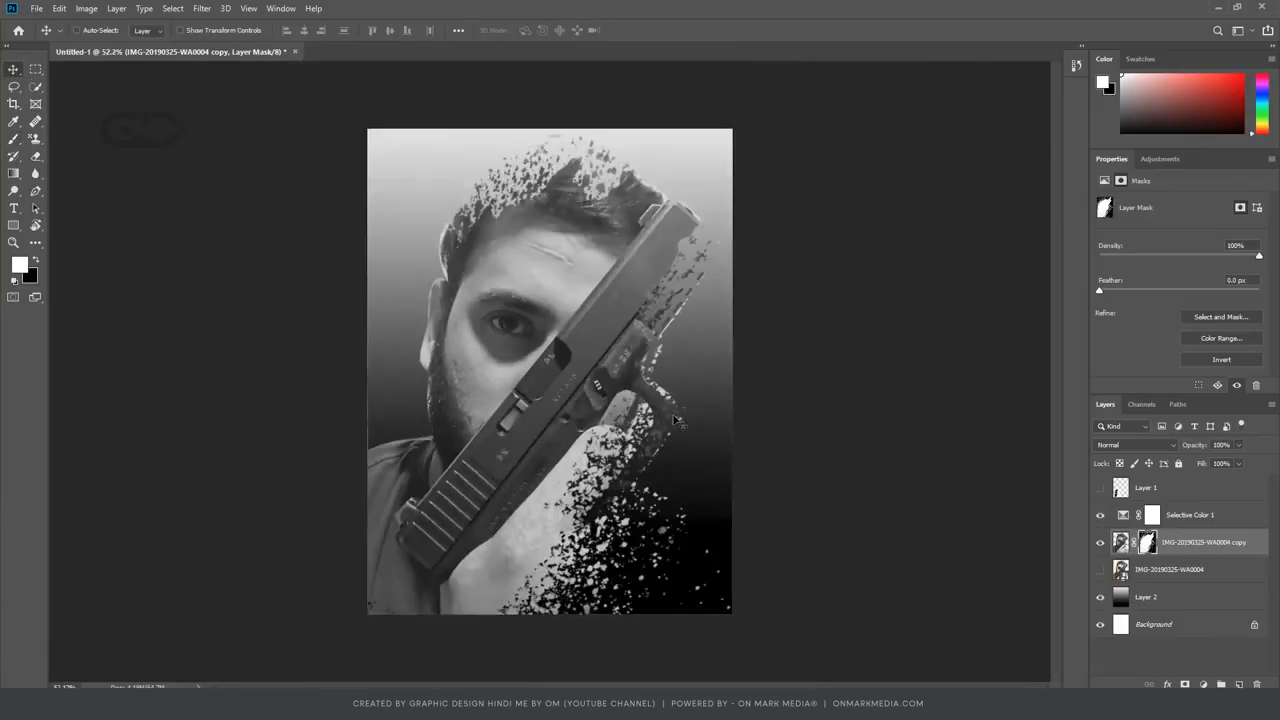
pyautogui.click(1190, 515)
pyautogui.click(32, 276)
pyautogui.click(1102, 251)
pyautogui.click(1042, 250)
pyautogui.click(1241, 83)
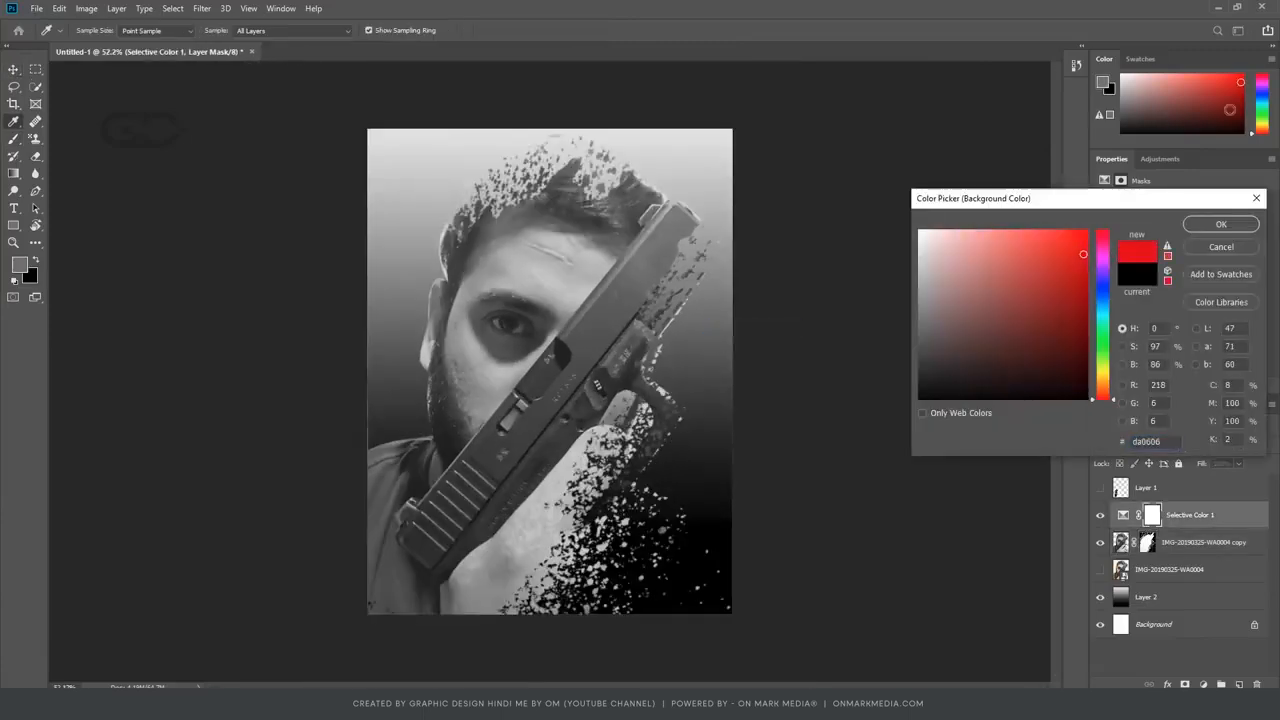
pyautogui.click(1256, 198)
# Set the background color to red #da0606 while the Selective Color mask is active.
pyautogui.click(13, 173)
pyautogui.press('v')
pyautogui.press('d')
pyautogui.click(32, 276)
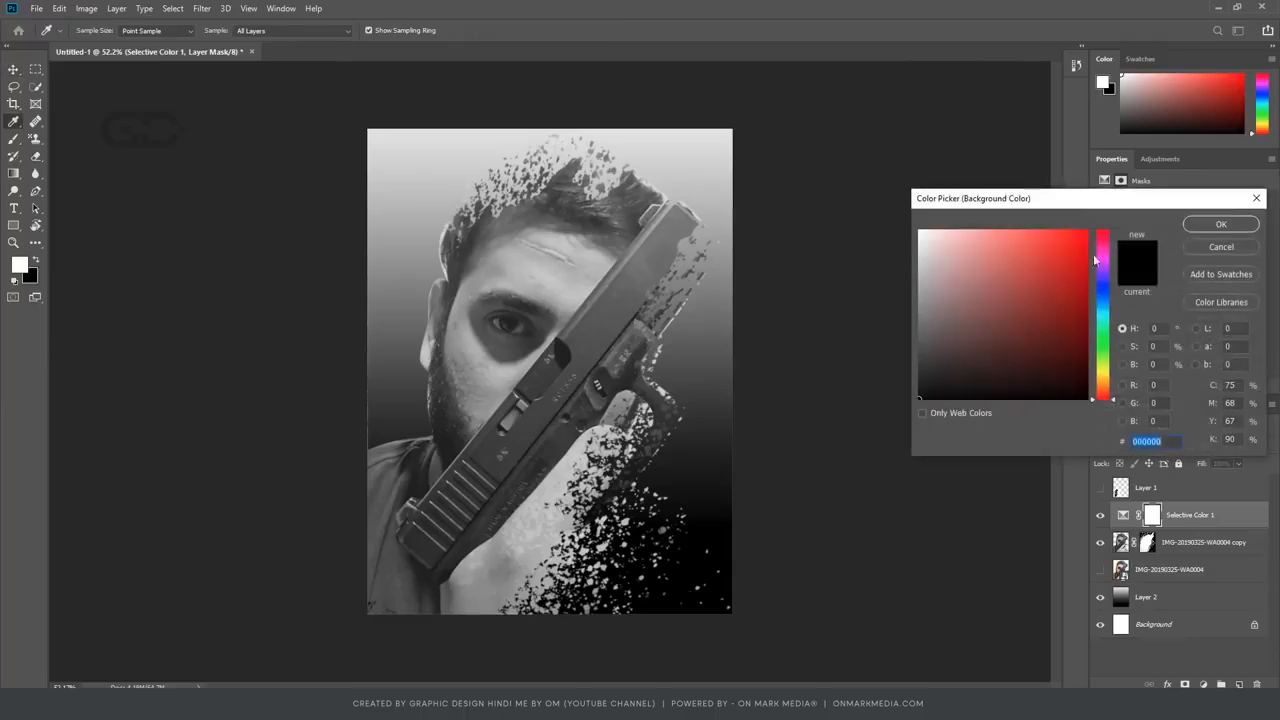
pyautogui.click(1095, 253)
pyautogui.moveTo(1073, 263); pyautogui.dragTo(1107, 219)
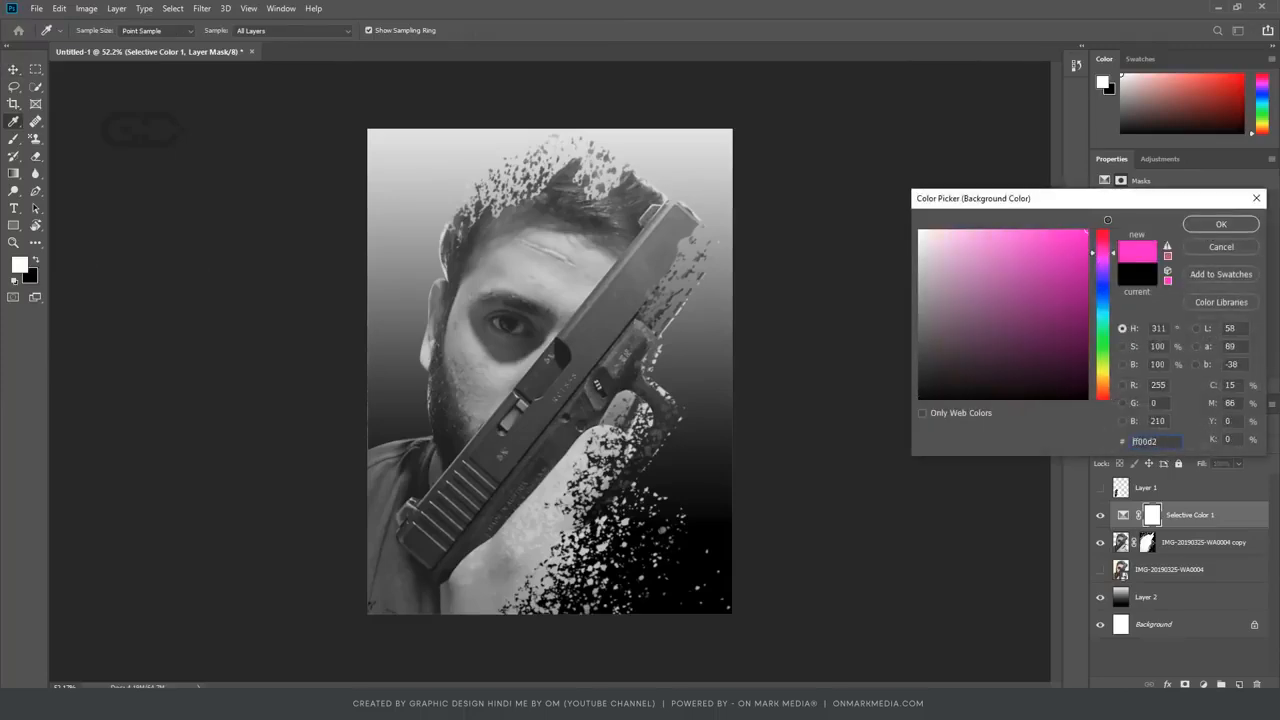
pyautogui.click(1242, 82)
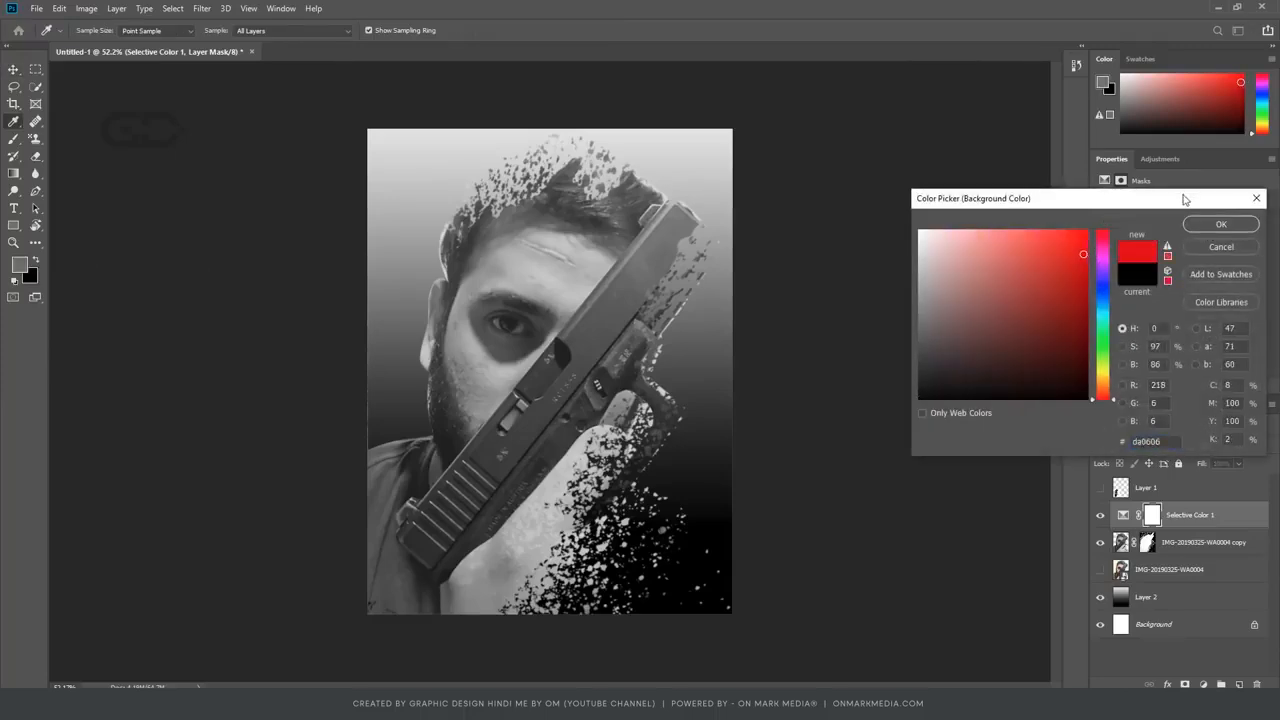
pyautogui.click(1235, 221)
# Redraw the gradient on Layer 2 from top to bottom, starting with a bright red foreground color.
pyautogui.press('g')
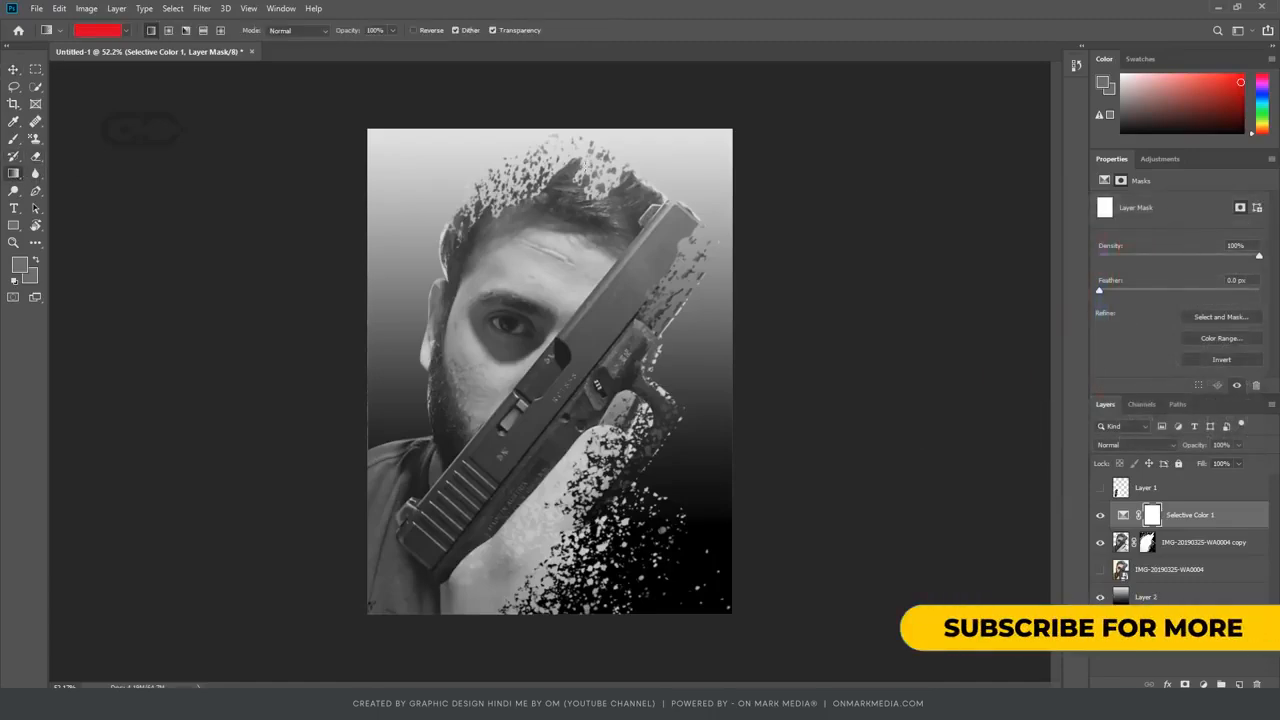
pyautogui.keyDown('ctrl'); pyautogui.click(1212, 600); pyautogui.keyUp('ctrl')
pyautogui.click(1212, 600)
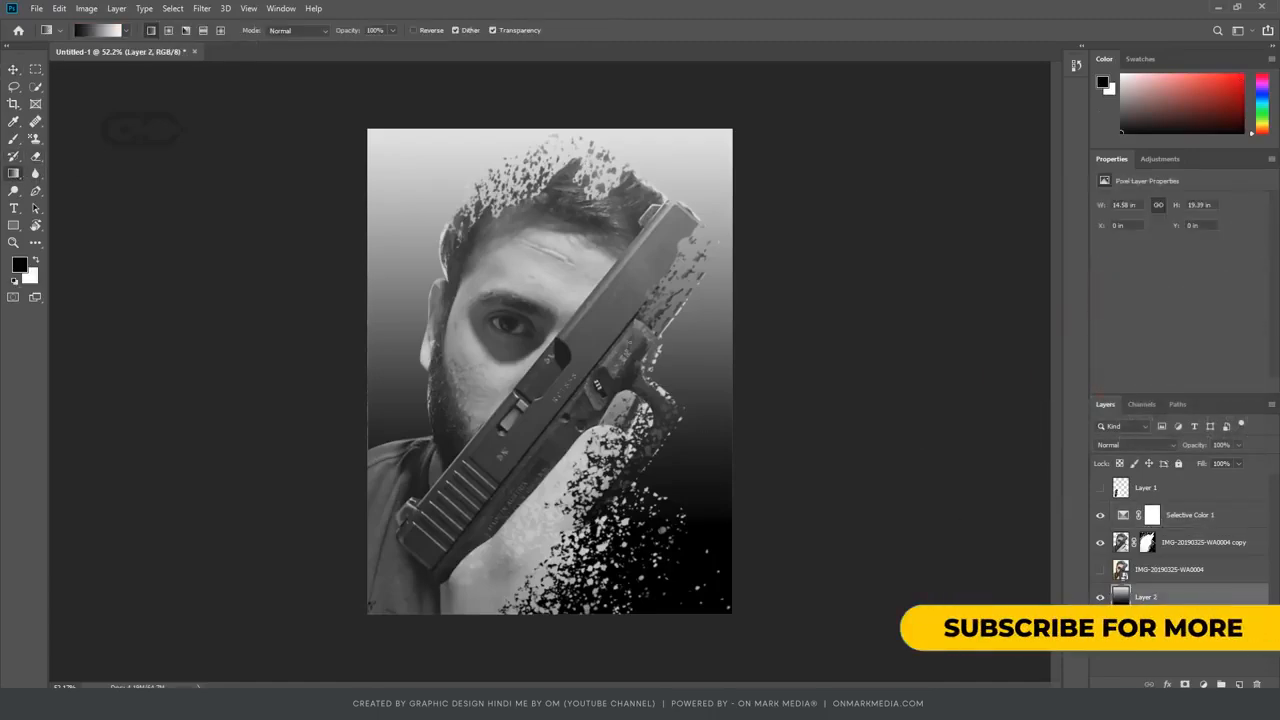
pyautogui.moveTo(560, 172); pyautogui.dragTo(555, 485)
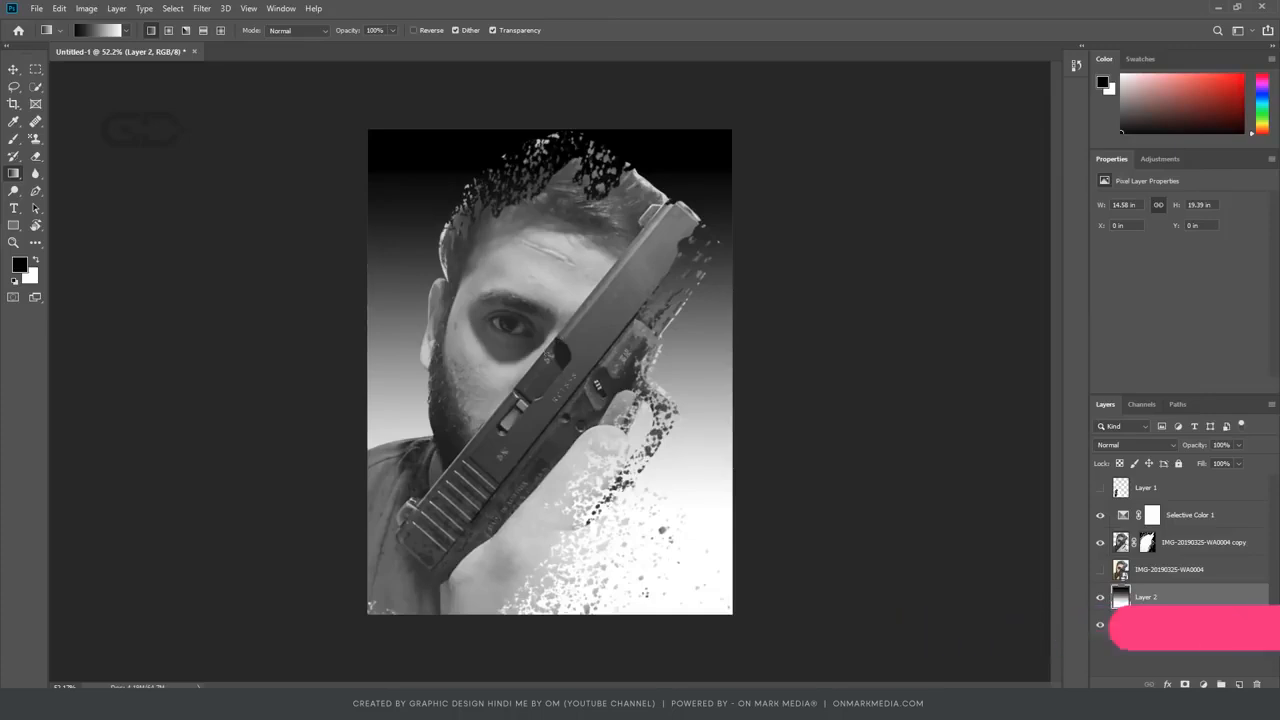
pyautogui.click(1243, 77)
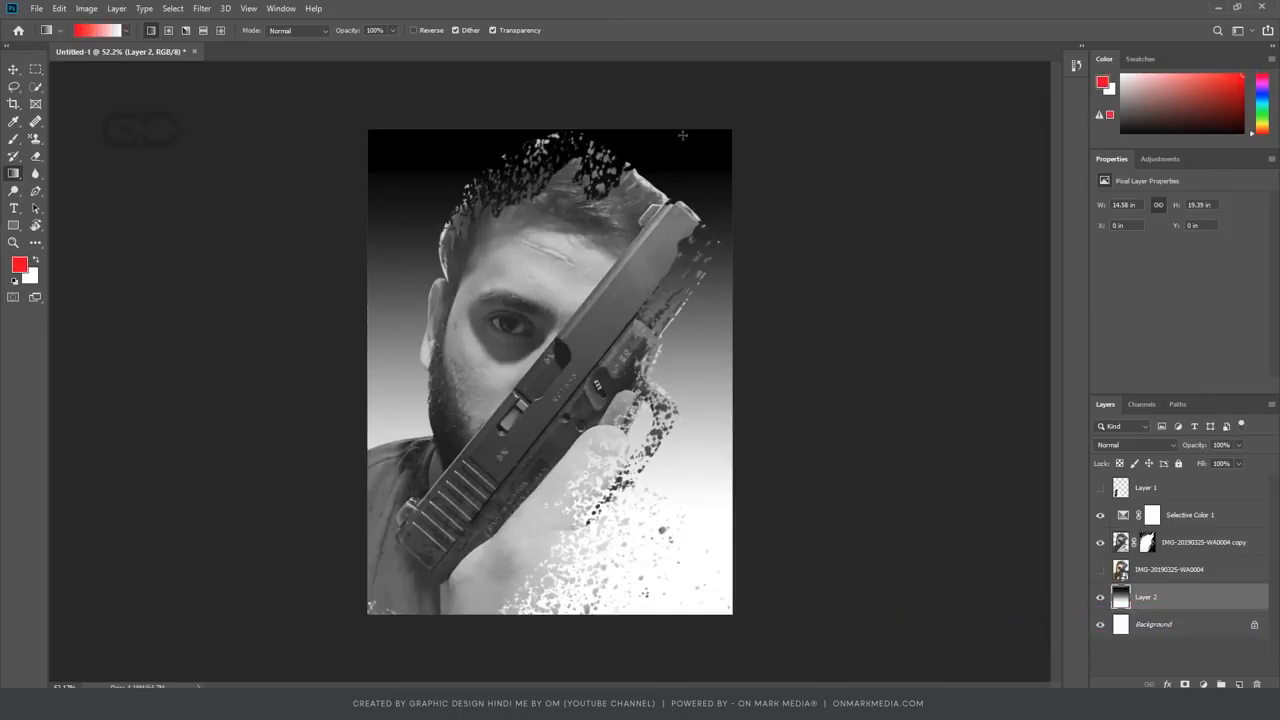
pyautogui.moveTo(684, 124); pyautogui.dragTo(645, 590)
pyautogui.click(108, 31)
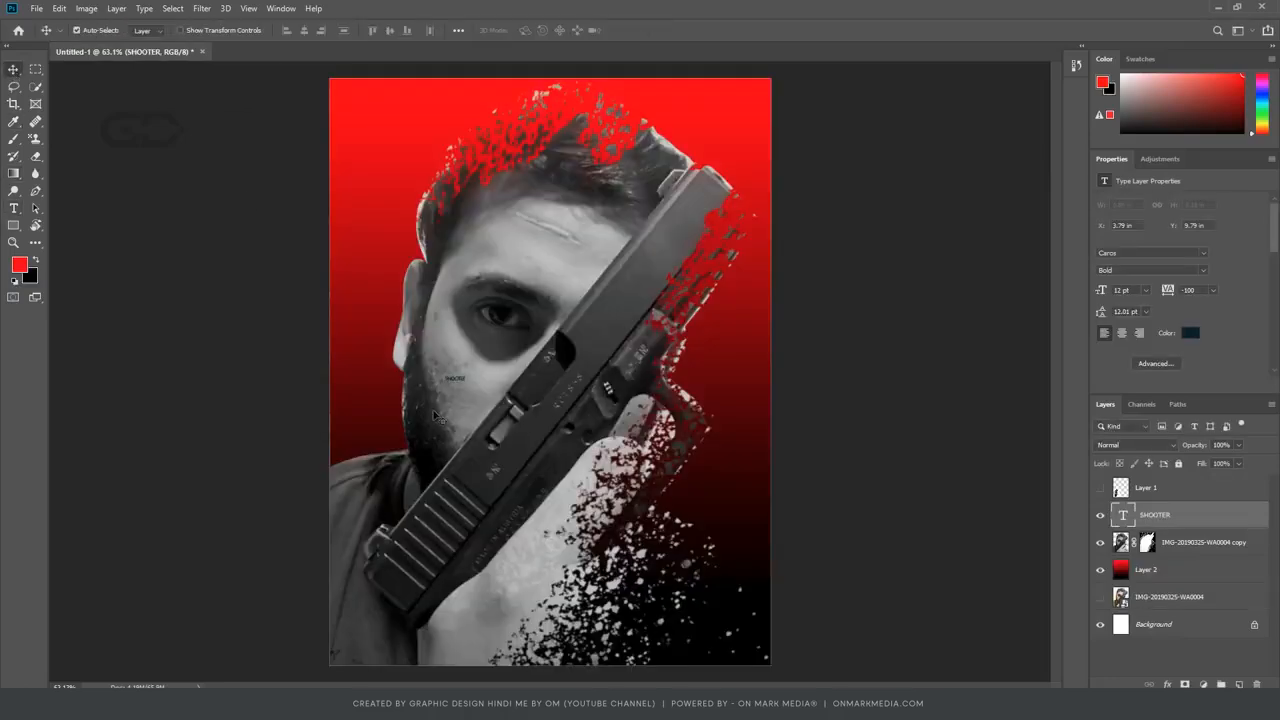
# Enlarge the SHOOTER text, rotate it to about -48°, and position it diagonally across the face alongside the pistol.
pyautogui.hotkey('ctrl', 't')
pyautogui.moveTo(495, 390); pyautogui.dragTo(730, 185)
pyautogui.moveTo(661, 255); pyautogui.dragTo(596, 260)
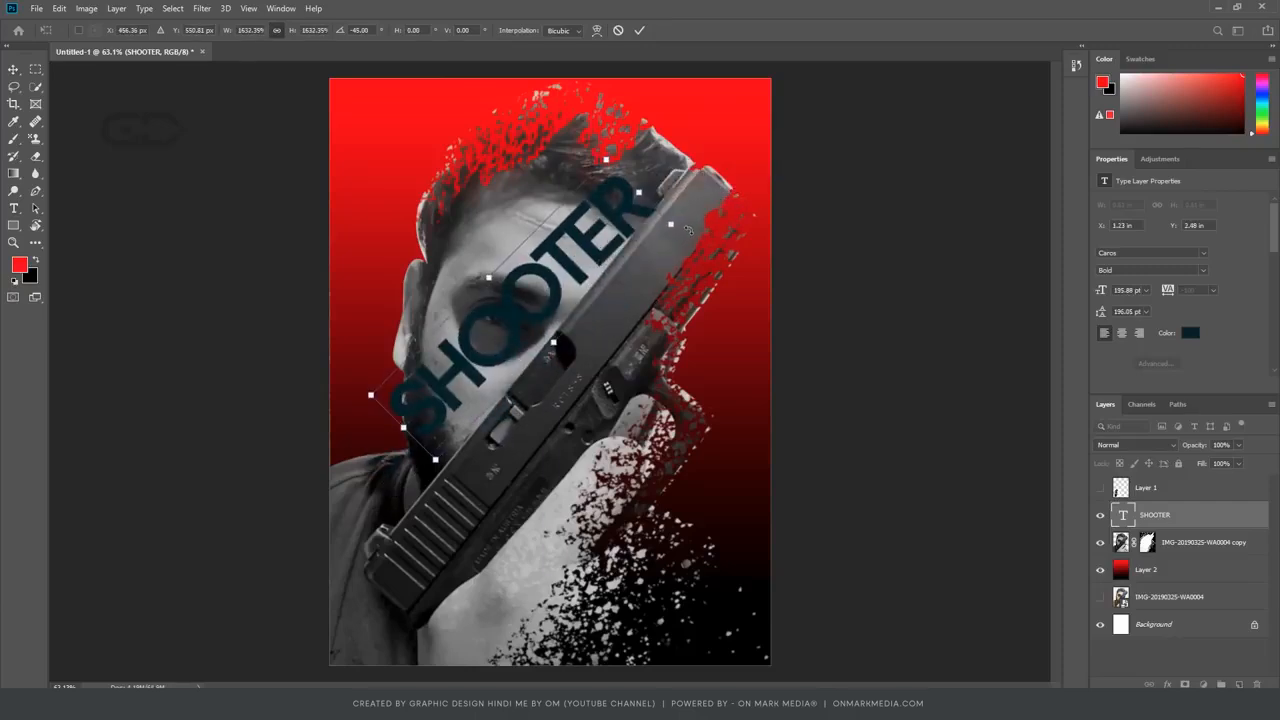
pyautogui.moveTo(683, 230)
pyautogui.mouseDown()
pyautogui.moveTo(668, 203)
pyautogui.moveTo(680, 222)
pyautogui.mouseUp()
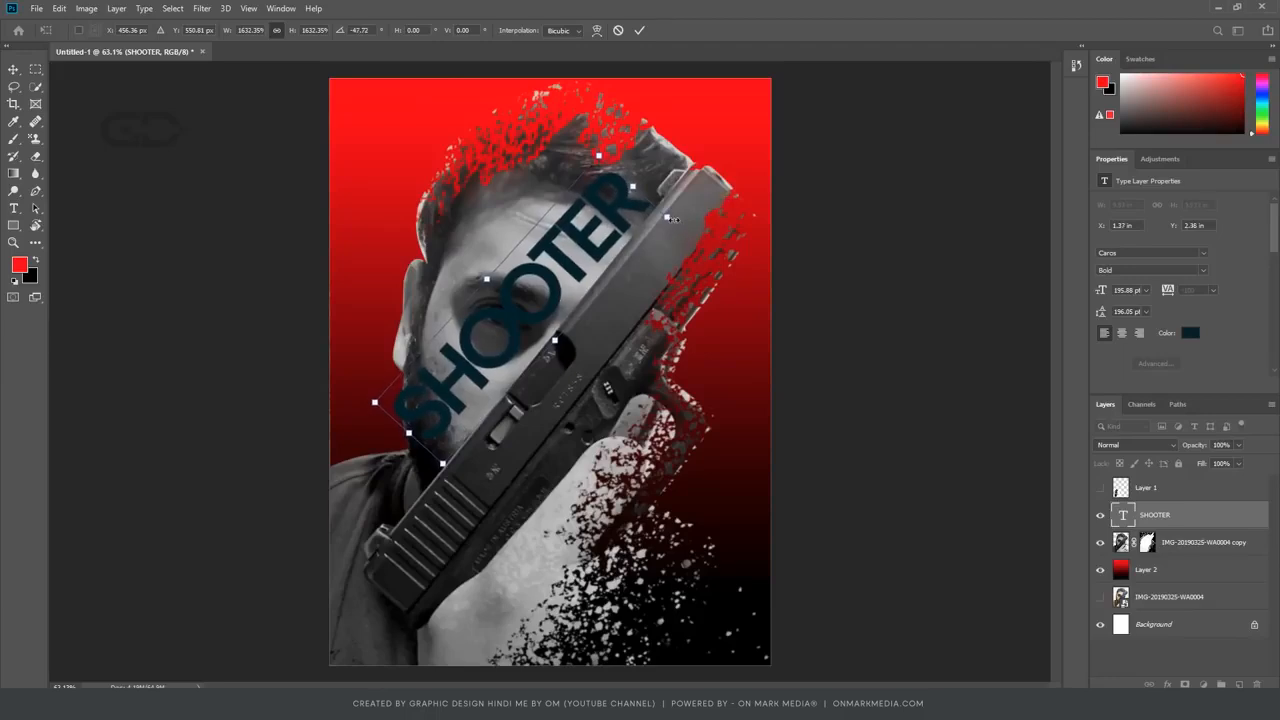
pyautogui.moveTo(670, 218); pyautogui.dragTo(724, 182)
pyautogui.moveTo(620, 212); pyautogui.dragTo(585, 252)
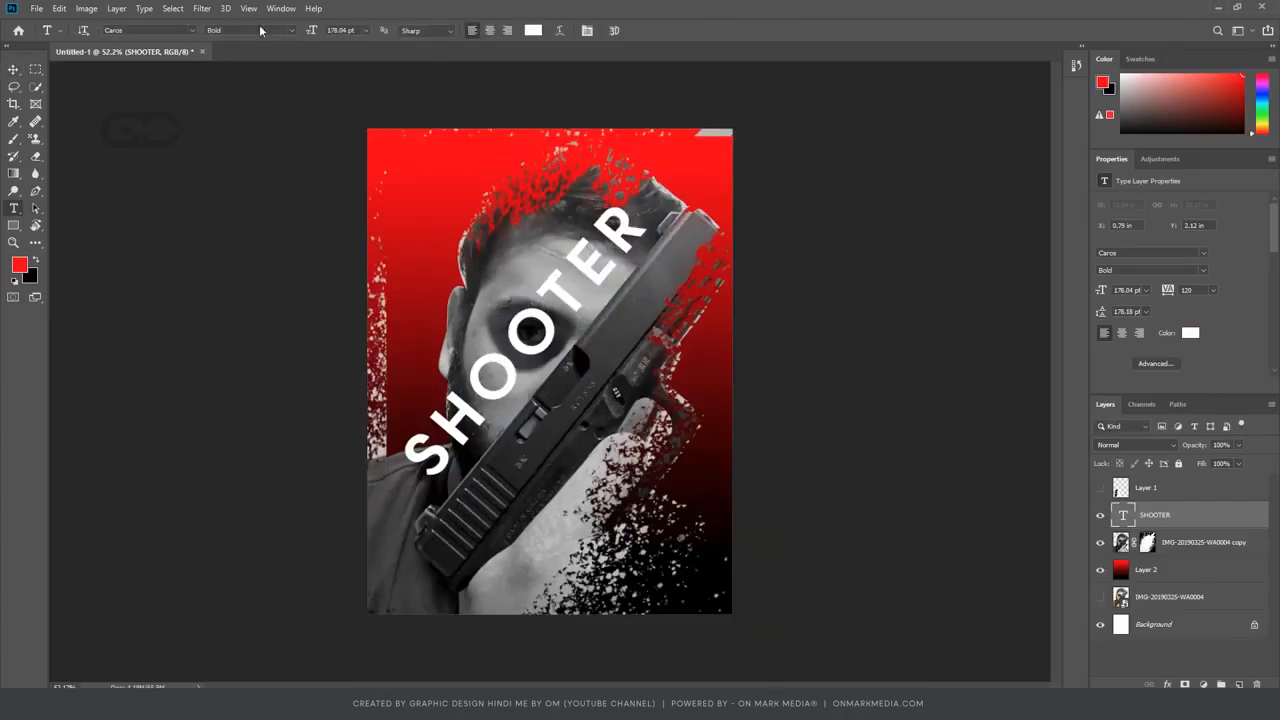
# Change the SHOOTER title's font from Caros to the wide display font Coalition.
pyautogui.press('Down')
pyautogui.press('Down')
pyautogui.press('Down')
pyautogui.press('Down')
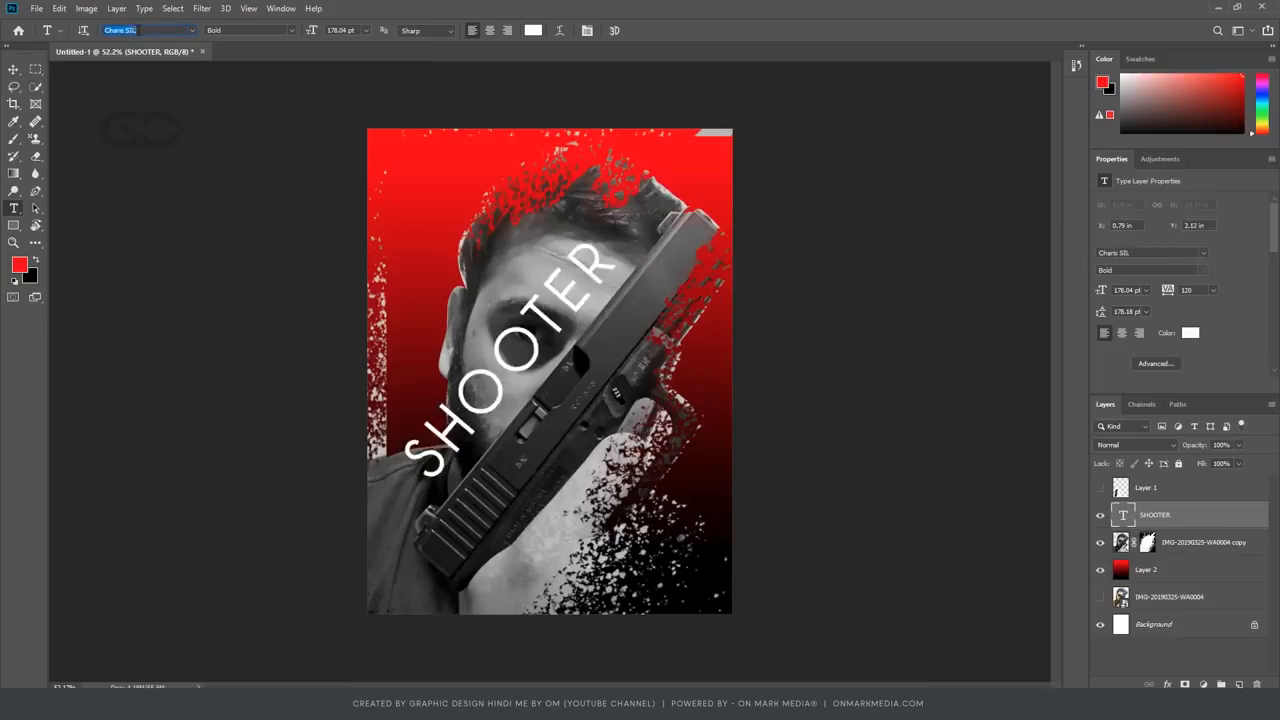
pyautogui.press('Down')
pyautogui.press('Down')
pyautogui.press('Down')
pyautogui.press('Down')
# Scale down the SHOOTER title and reposition it diagonally along the pistol.
pyautogui.press('v')
pyautogui.hotkey('ctrl', 't')
pyautogui.moveTo(731, 106); pyautogui.dragTo(666, 177)
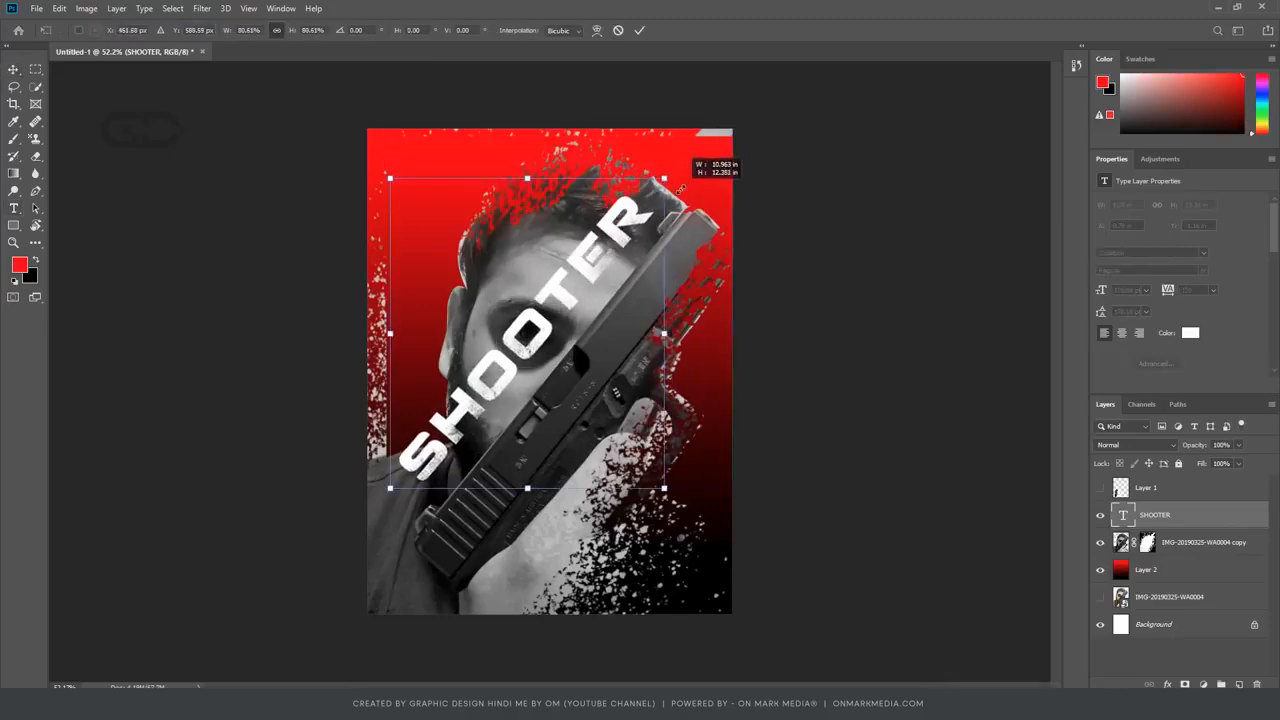
pyautogui.press('Return')
pyautogui.hotkey('ctrl', 't')
pyautogui.moveTo(637, 277); pyautogui.dragTo(688, 197)
pyautogui.press('Return')
# Paint the man's layer mask black with the splatter brush to remove stray specks along the poster's left and upper edges.
pyautogui.click(1147, 542)
pyautogui.press('b')
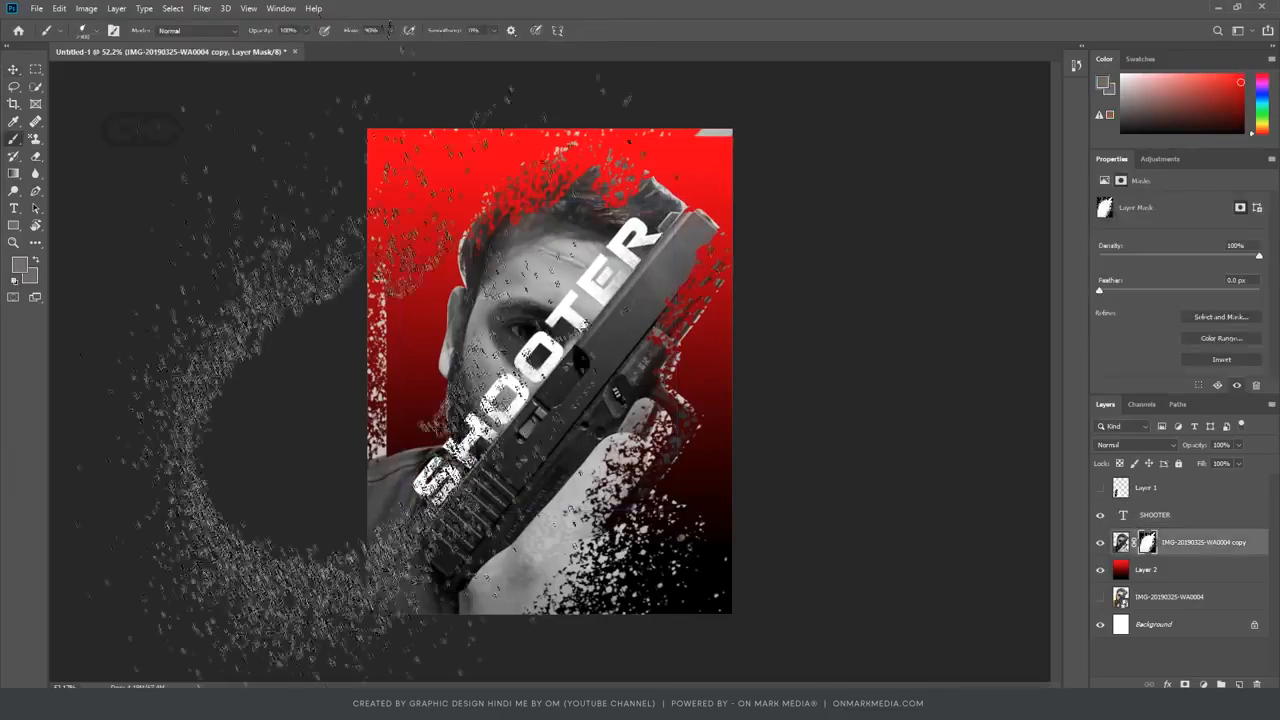
pyautogui.press('x')
pyautogui.click(14, 281)
pyautogui.moveTo(377, 342)
pyautogui.mouseDown()
pyautogui.moveTo(75, 300)
pyautogui.moveTo(379, 368)
pyautogui.mouseUp()
pyautogui.hotkey('ctrl', 'z')
pyautogui.click(36, 260)
pyautogui.moveTo(376, 310); pyautogui.dragTo(371, 443)
pyautogui.moveTo(562, 128)
pyautogui.mouseDown()
pyautogui.moveTo(551, 156)
pyautogui.moveTo(706, 124)
pyautogui.mouseUp()
# Mask out remaining light specks and fringes around the pistol, hair, ear, shoulder and the poster's right side.
pyautogui.moveTo(705, 323); pyautogui.dragTo(696, 205)
pyautogui.moveTo(452, 250); pyautogui.dragTo(452, 217)
pyautogui.moveTo(444, 300); pyautogui.dragTo(440, 371)
pyautogui.click(415, 463)
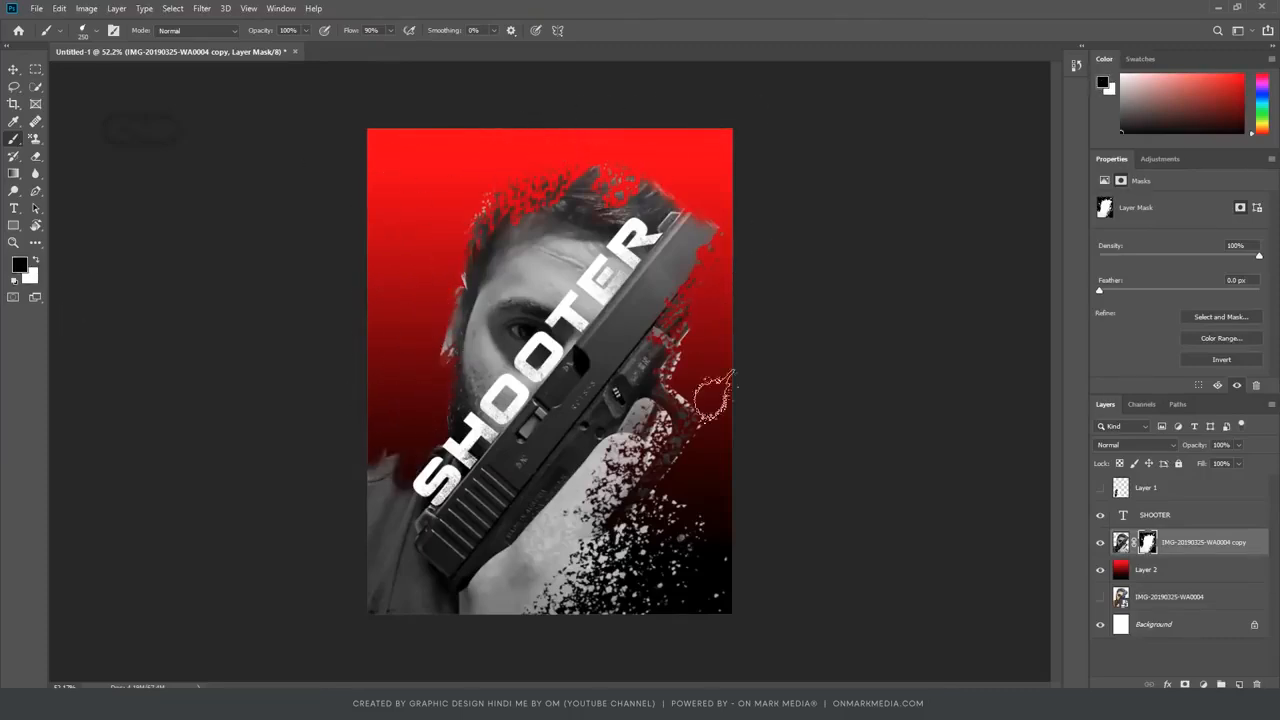
pyautogui.moveTo(714, 397)
pyautogui.mouseDown()
pyautogui.moveTo(668, 502)
pyautogui.moveTo(698, 600)
pyautogui.mouseUp()
pyautogui.moveTo(685, 374); pyautogui.dragTo(673, 355)
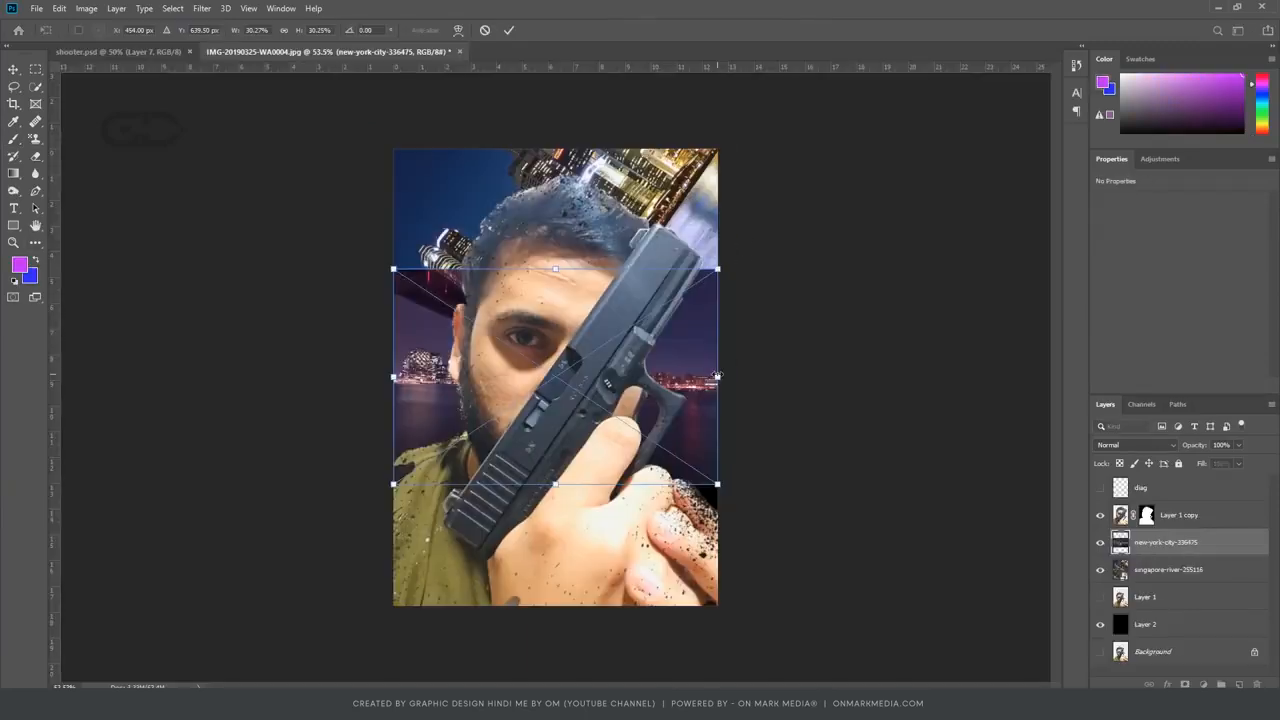
# Scale the new-york-city-336475 image to 64%, rotate it to about -45°, and move it across the canvas behind the man.
pyautogui.moveTo(716, 377); pyautogui.dragTo(1080, 242)
pyautogui.moveTo(755, 138); pyautogui.dragTo(499, 136)
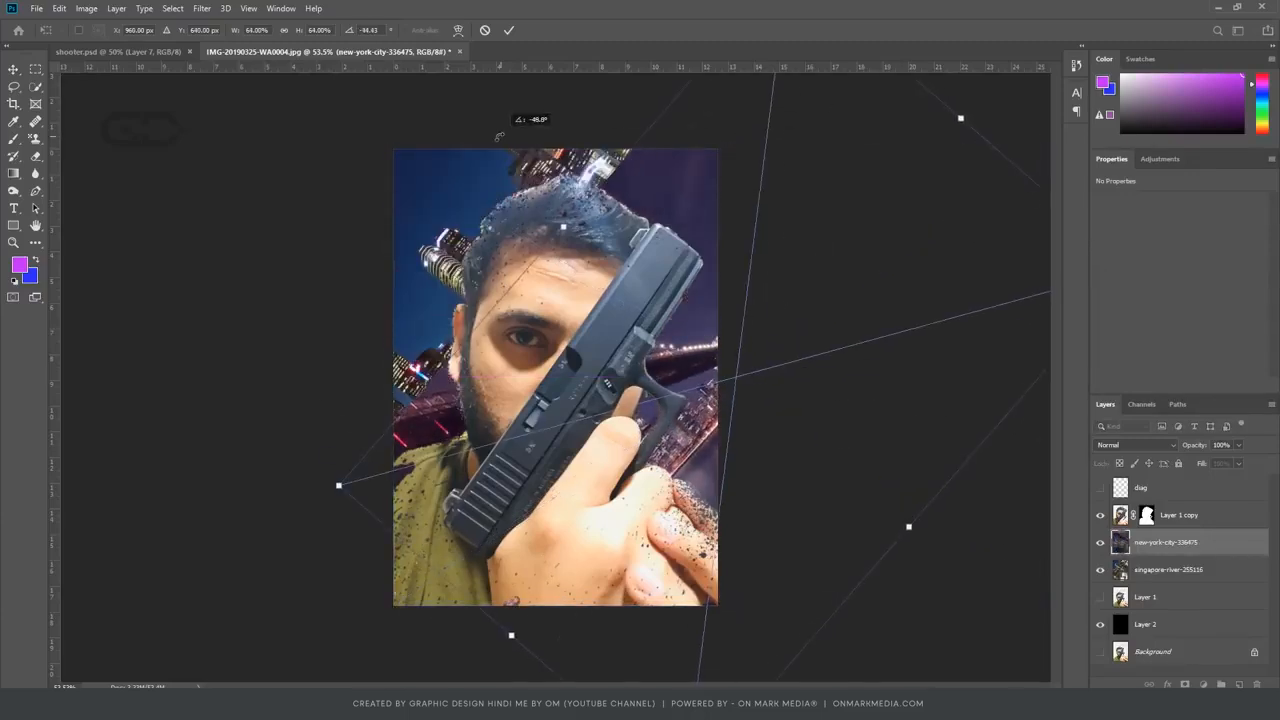
pyautogui.moveTo(855, 293); pyautogui.dragTo(680, 263)
pyautogui.press('Return')
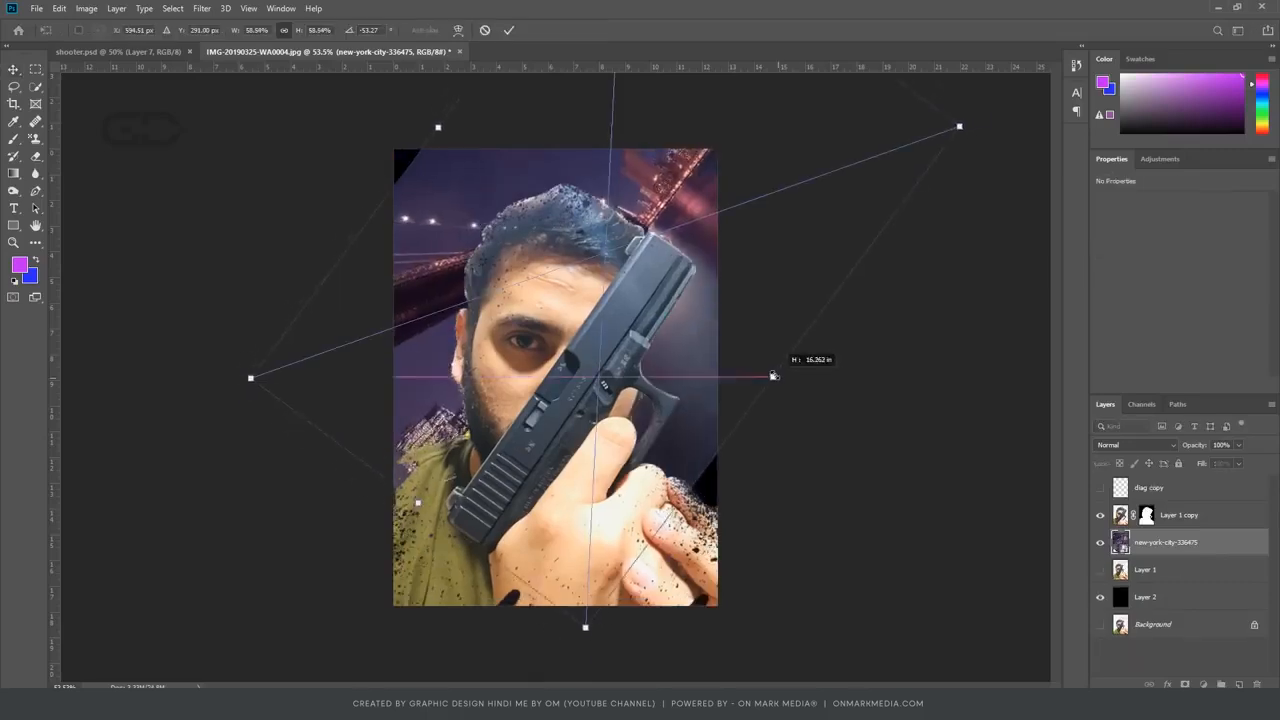
# Finish fitting the rotated new-york-city-336475 image behind the man and slightly adjust the transform of Layer 1 copy.
pyautogui.moveTo(786, 363); pyautogui.dragTo(793, 403)
pyautogui.press('Return')
pyautogui.click(1212, 515)
pyautogui.hotkey('ctrl', 't')
pyautogui.moveTo(852, 348); pyautogui.dragTo(835, 350)
pyautogui.press('Return')
# Stamp a black brush on the mask of Layer 1 copy to disperse the edge of the shoulder beside the city.
pyautogui.scroll(8, 496, 495)
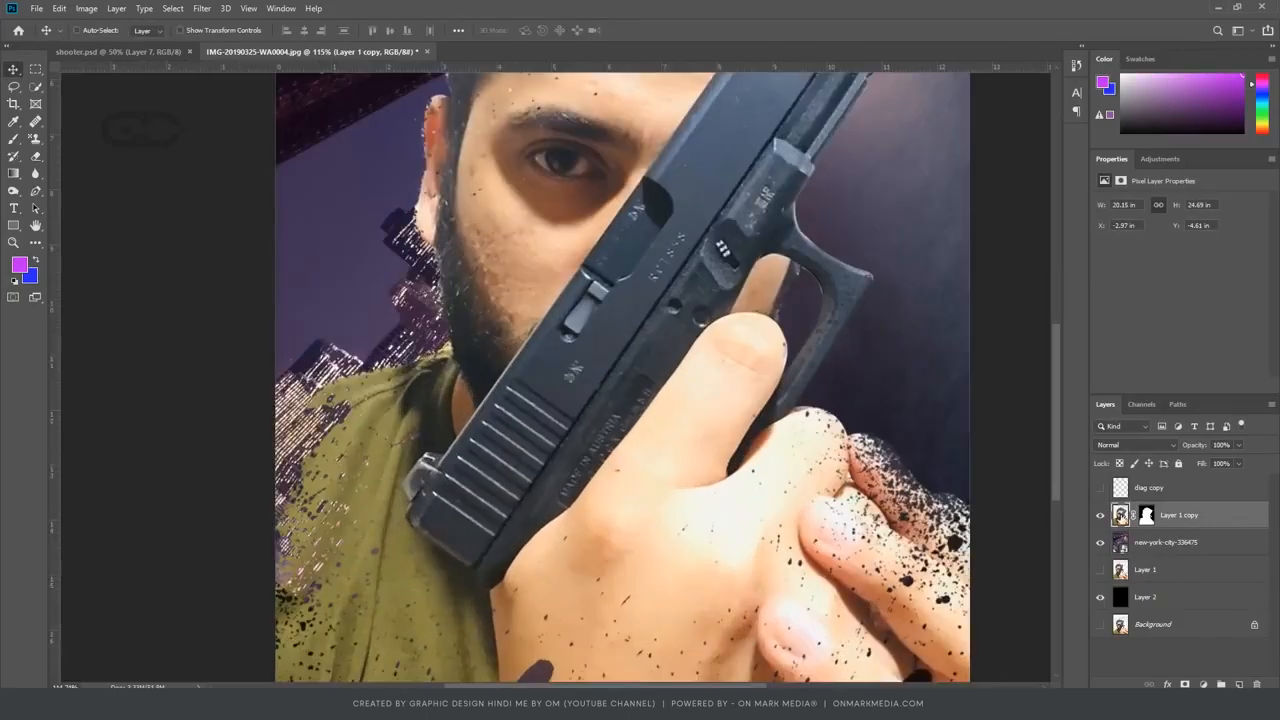
pyautogui.scroll(-3, 470, 540)
pyautogui.press('b')
pyautogui.press('d')
pyautogui.press('x')
pyautogui.click(444, 477)
pyautogui.hotkey('ctrl', 'z')
pyautogui.click(1147, 515)
pyautogui.click(370, 448)
# Restore the shoulder and shirt with white on the mask of Layer 1 copy, clearing the dark specks.
pyautogui.press('x')
pyautogui.click(425, 465)
pyautogui.click(456, 440)
pyautogui.press('m')
pyautogui.moveTo(355, 591); pyautogui.dragTo(337, 622)
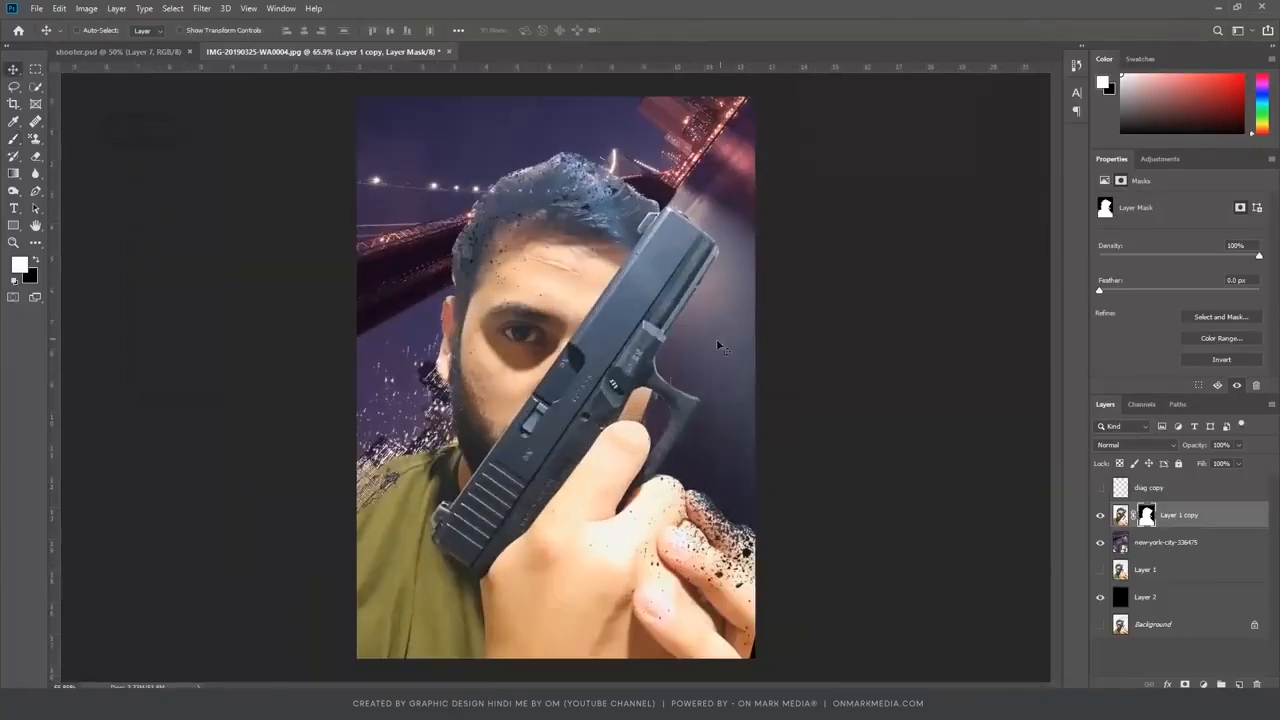
# Adjust the color balance of the man's photo on Layer 1 copy.
pyautogui.hotkey('ctrl', 'b')
pyautogui.moveTo(931, 264)
pyautogui.mouseDown()
pyautogui.moveTo(978, 267)
pyautogui.moveTo(919, 250)
pyautogui.mouseUp()
pyautogui.click(1078, 204)
# Grade the man's photo with the Camera Raw Filter, slightly raising temperature and contrast and darkening the shadows.
pyautogui.click(201, 8)
pyautogui.click(240, 84)
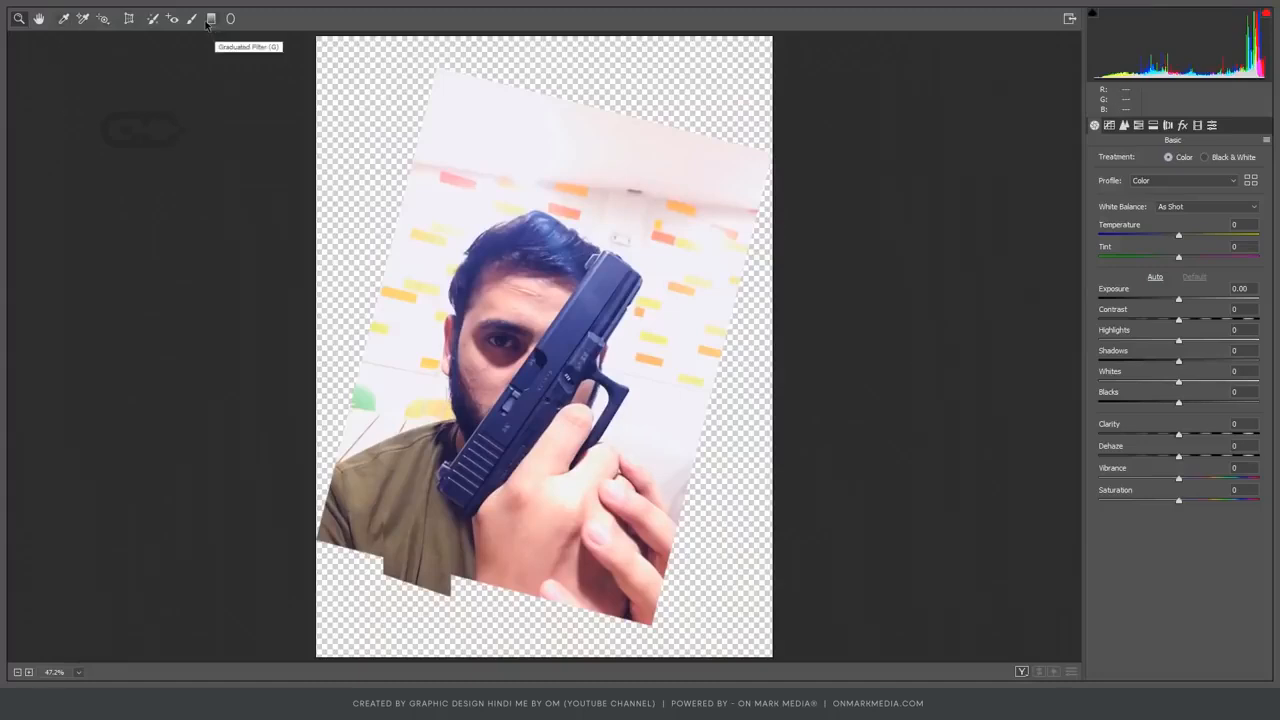
pyautogui.moveTo(1181, 238); pyautogui.dragTo(1186, 236)
pyautogui.moveTo(1178, 299); pyautogui.dragTo(1171, 343)
pyautogui.moveTo(1178, 320)
pyautogui.mouseDown()
pyautogui.moveTo(1203, 321)
pyautogui.moveTo(1183, 321)
pyautogui.mouseUp()
pyautogui.moveTo(1178, 361); pyautogui.dragTo(1149, 362)
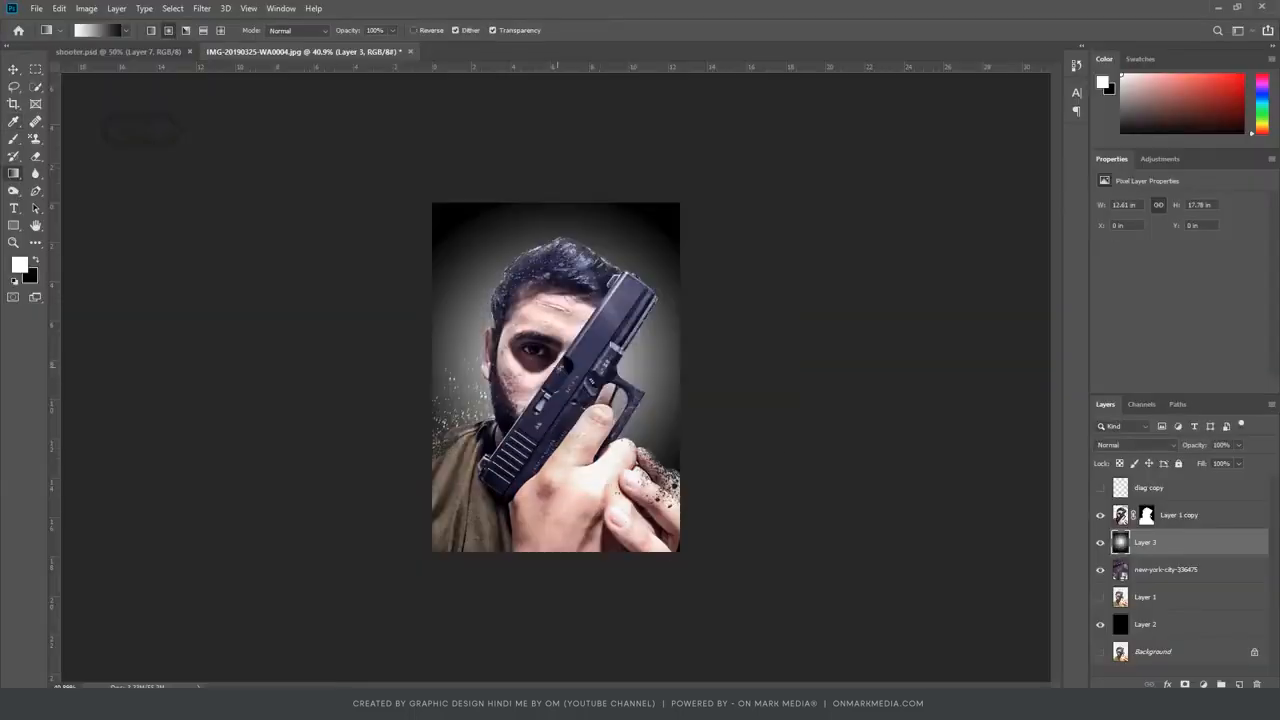
# Try a large white-to-black radial gradient on Layer 3 behind the man, blended in Vivid Light mode.
pyautogui.moveTo(558, 372); pyautogui.dragTo(558, 544)
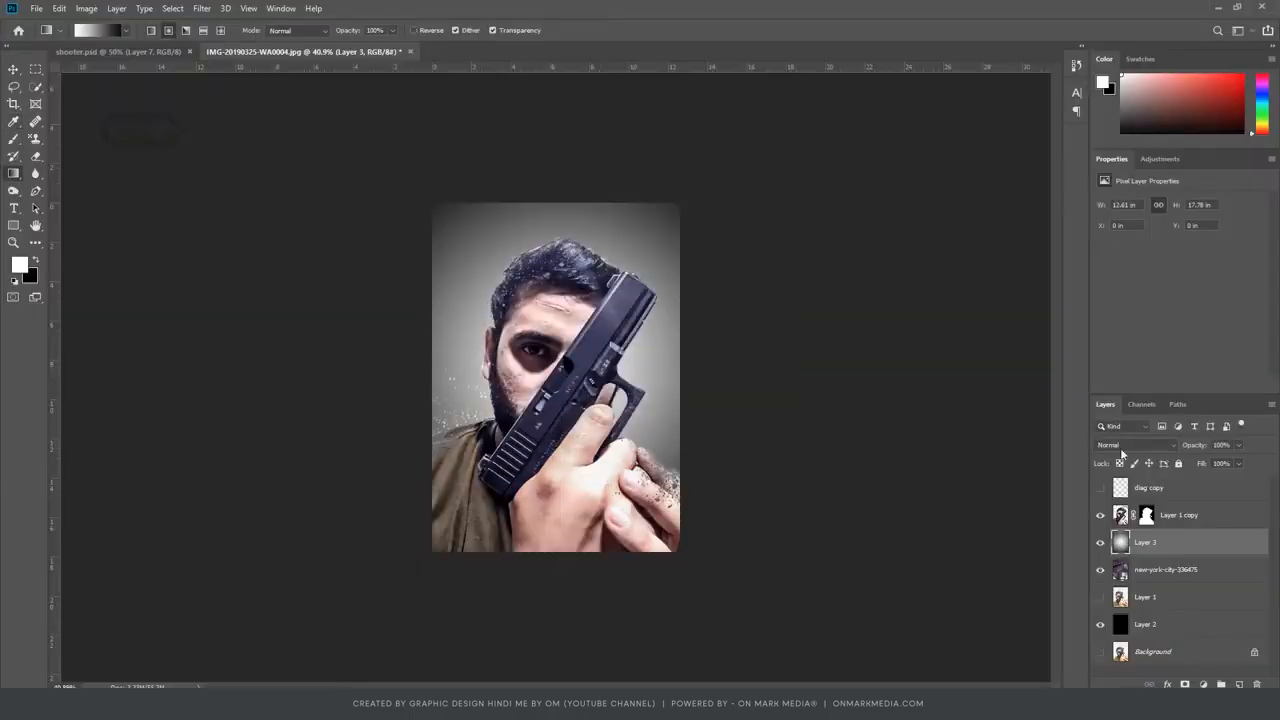
pyautogui.click(1120, 448)
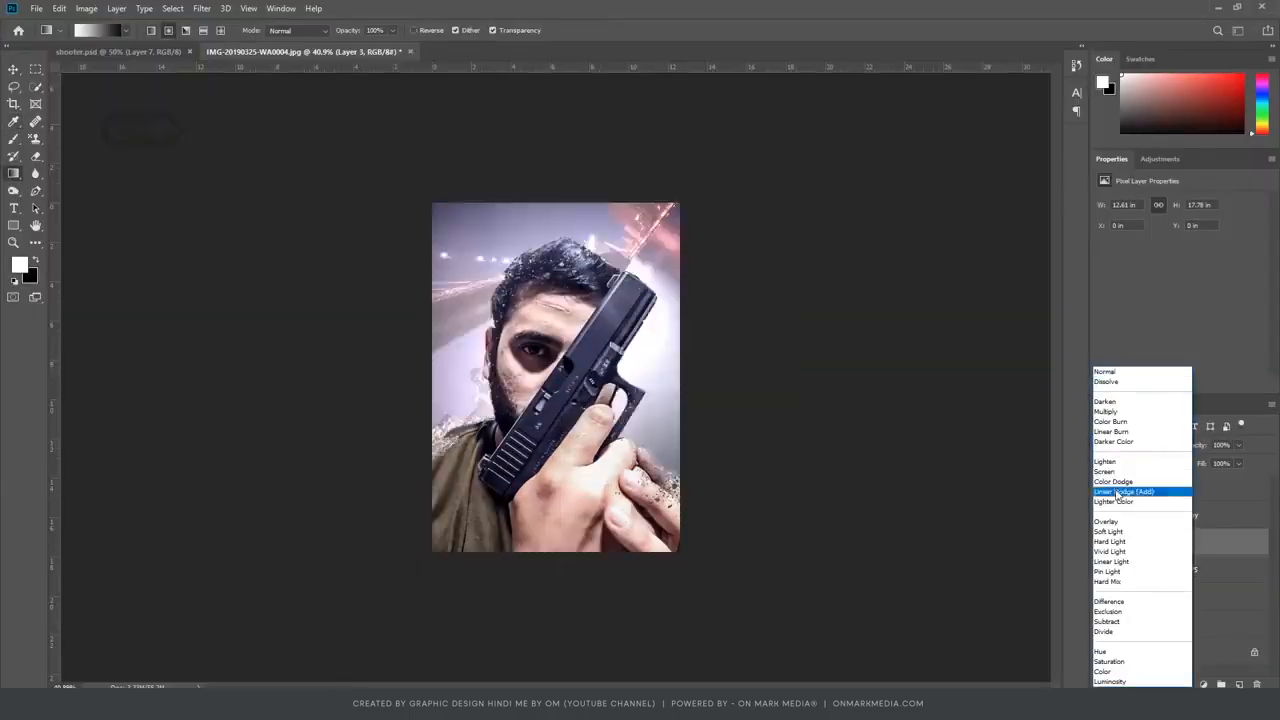
pyautogui.click(1110, 551)
pyautogui.moveTo(566, 345); pyautogui.dragTo(565, 620)
pyautogui.scroll(3, 563, 296)
pyautogui.moveTo(563, 296); pyautogui.dragTo(554, 649)
pyautogui.moveTo(568, 366); pyautogui.dragTo(568, 660)
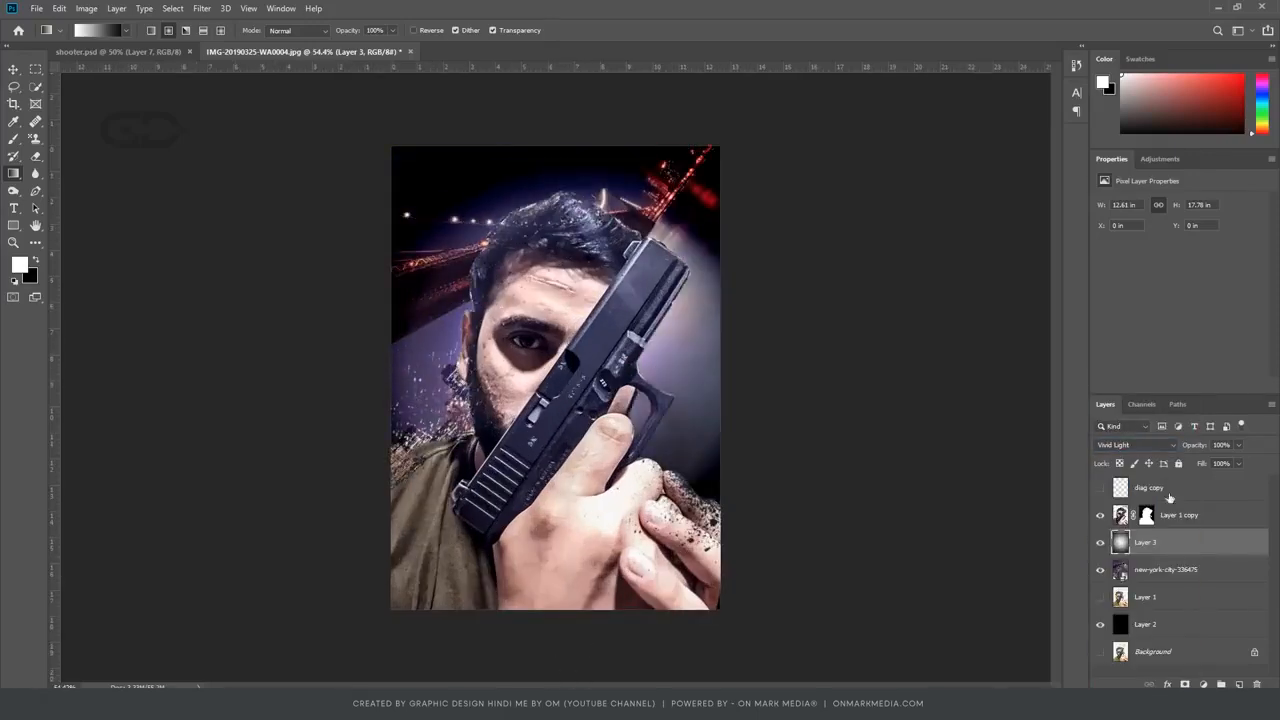
# Try other blend modes on the Layer 3 gradient and delete the layer.
pyautogui.click(1118, 449)
pyautogui.press('Up')
pyautogui.press('Up')
pyautogui.press('Up')
pyautogui.press('Up')
pyautogui.press('Return')
pyautogui.click(14, 70)
pyautogui.press('Delete')
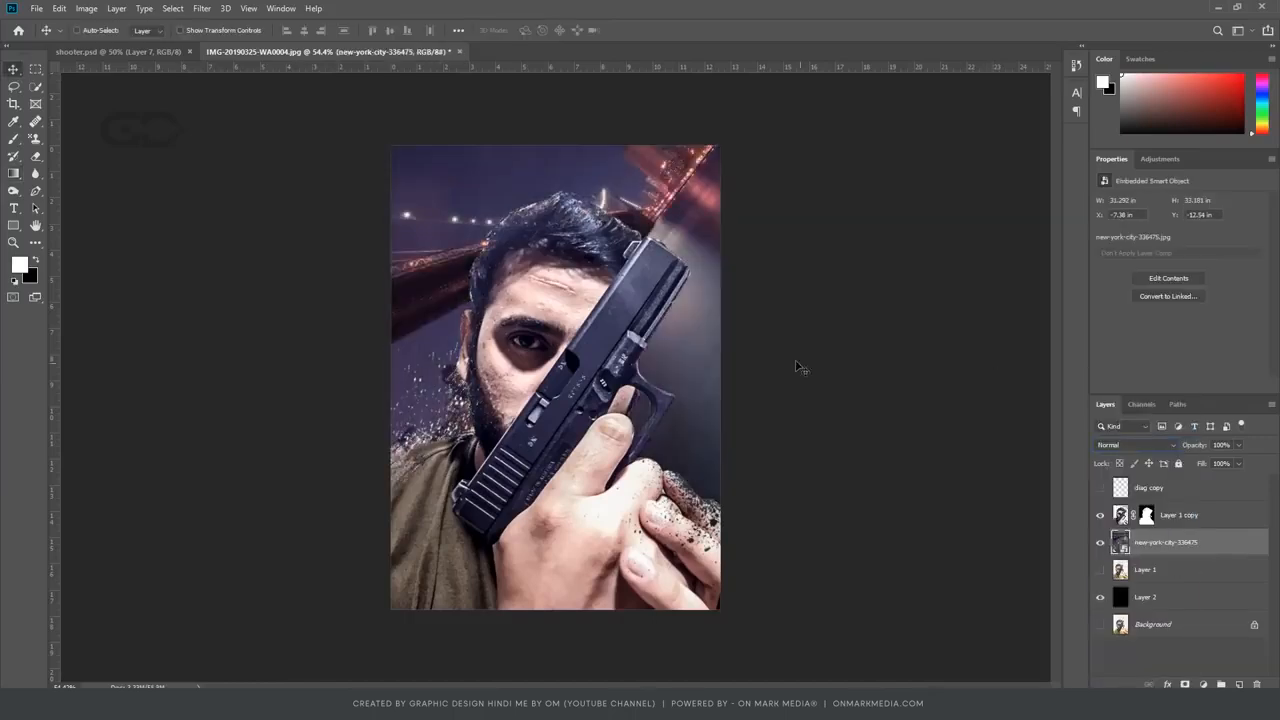
# Apply a Levels adjustment to the new-york-city-336475 background to strengthen its contrast.
pyautogui.hotkey('ctrl', 'l')
pyautogui.moveTo(513, 287); pyautogui.dragTo(521, 287)
pyautogui.moveTo(600, 134); pyautogui.dragTo(952, 172)
pyautogui.moveTo(953, 323); pyautogui.dragTo(959, 324)
pyautogui.moveTo(875, 325); pyautogui.dragTo(880, 326)
pyautogui.moveTo(959, 325); pyautogui.dragTo(950, 327)
pyautogui.click(1088, 198)
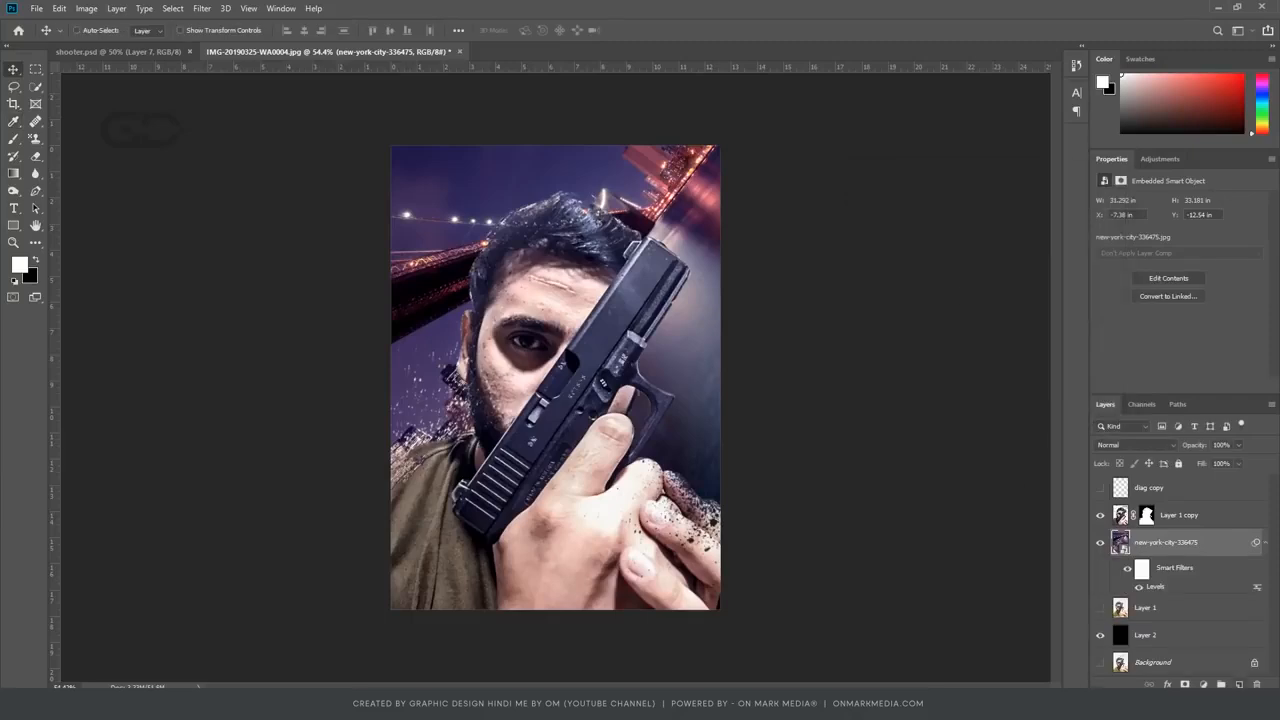
# Add a new layer above the city image and choose a foreground-to-transparent gradient for the Gradient tool.
pyautogui.click(1239, 684)
pyautogui.click(35, 69)
pyautogui.click(14, 173)
pyautogui.click(98, 31)
pyautogui.click(529, 148)
pyautogui.click(754, 132)
# Draw a light violet radial gradient from the canvas's left edge on Layer 3 and blend it in Soft Light mode.
pyautogui.click(20, 264)
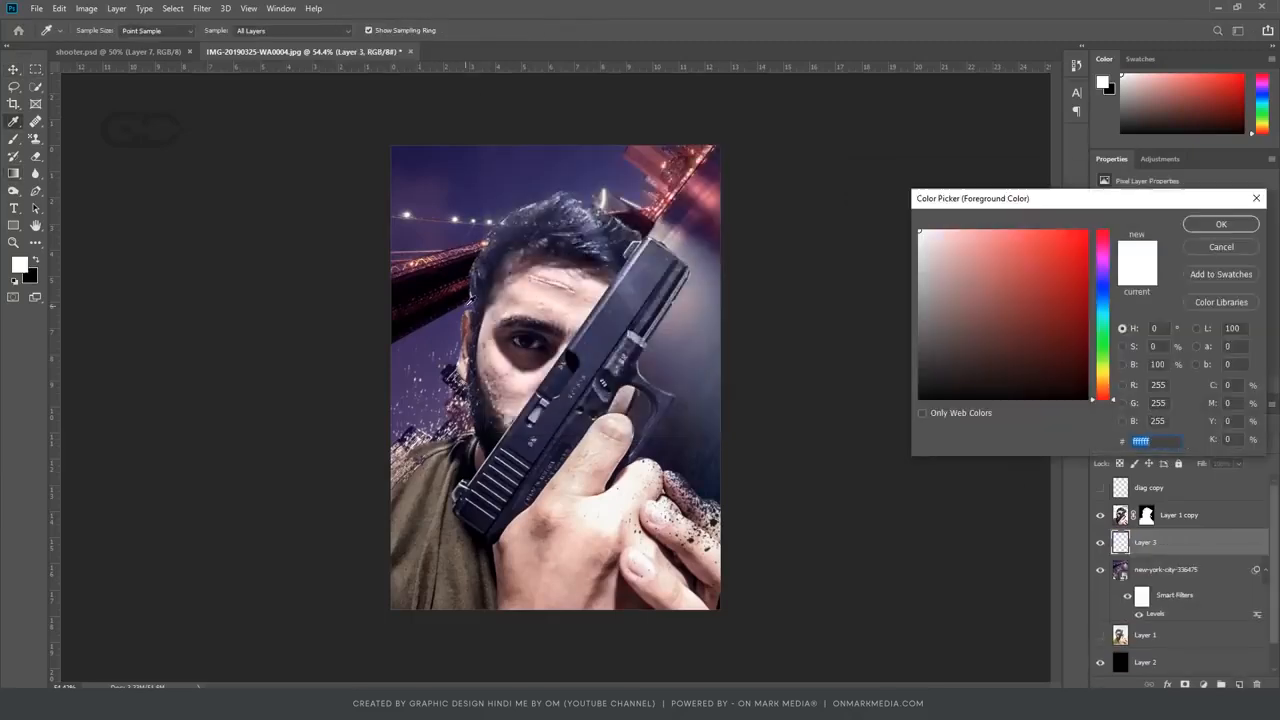
pyautogui.click(1221, 224)
pyautogui.moveTo(388, 255); pyautogui.dragTo(561, 394)
pyautogui.click(1124, 447)
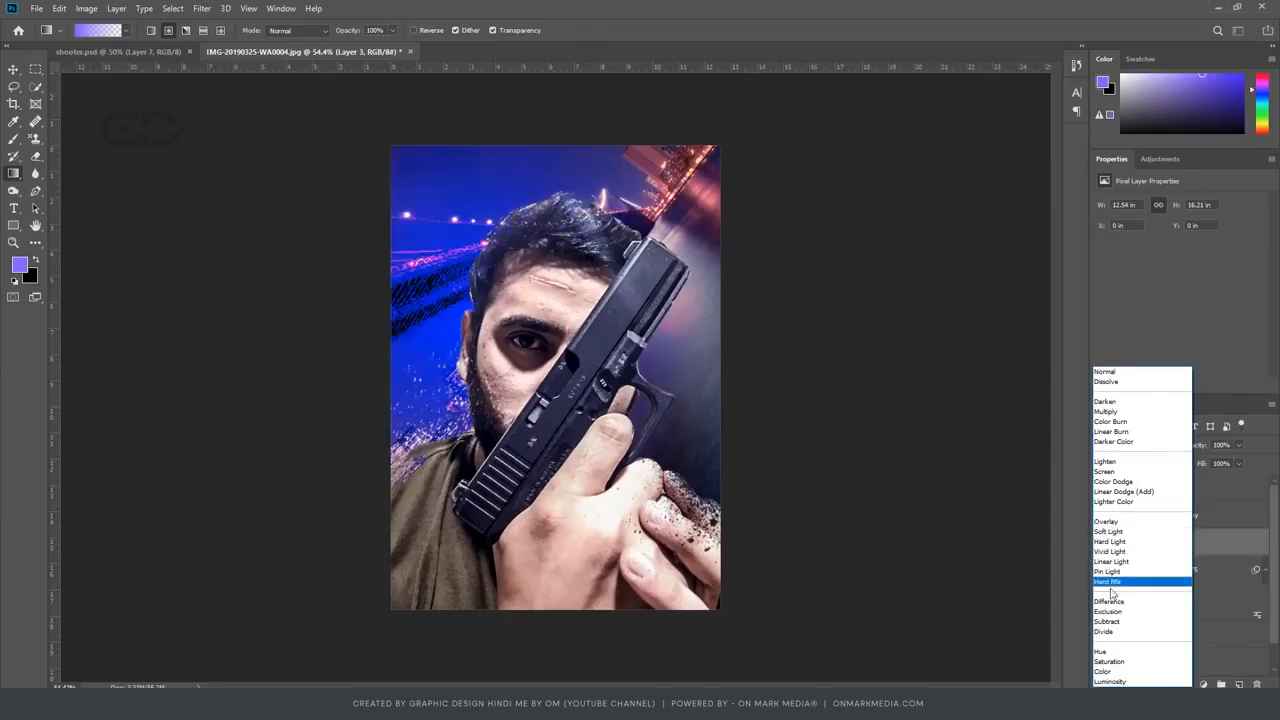
pyautogui.click(1110, 532)
pyautogui.press('v')
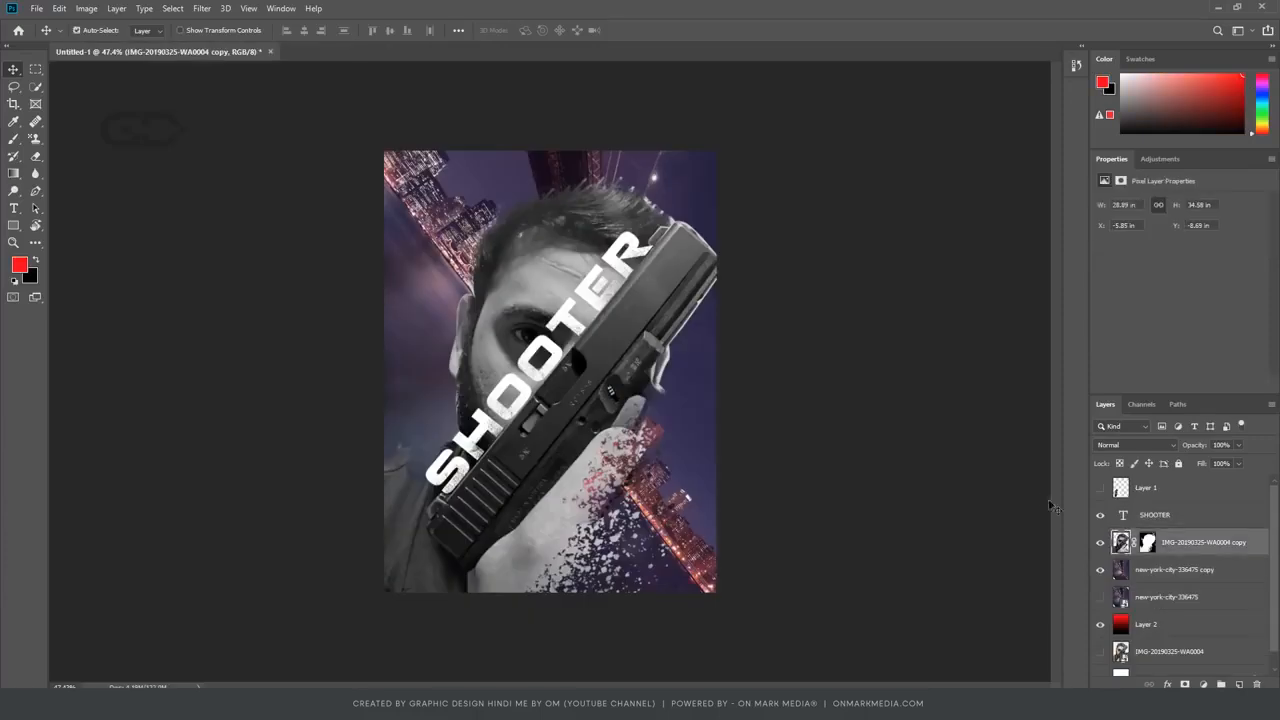
# Apply a blur filter to the new-york-city-336475 copy layer in the Untitled-1 poster.
pyautogui.click(1174, 570)
pyautogui.click(203, 9)
pyautogui.click(205, 9)
pyautogui.click(205, 9)
pyautogui.moveTo(212, 150)
pyautogui.click(394, 199)
pyautogui.moveTo(832, 381); pyautogui.dragTo(807, 382)
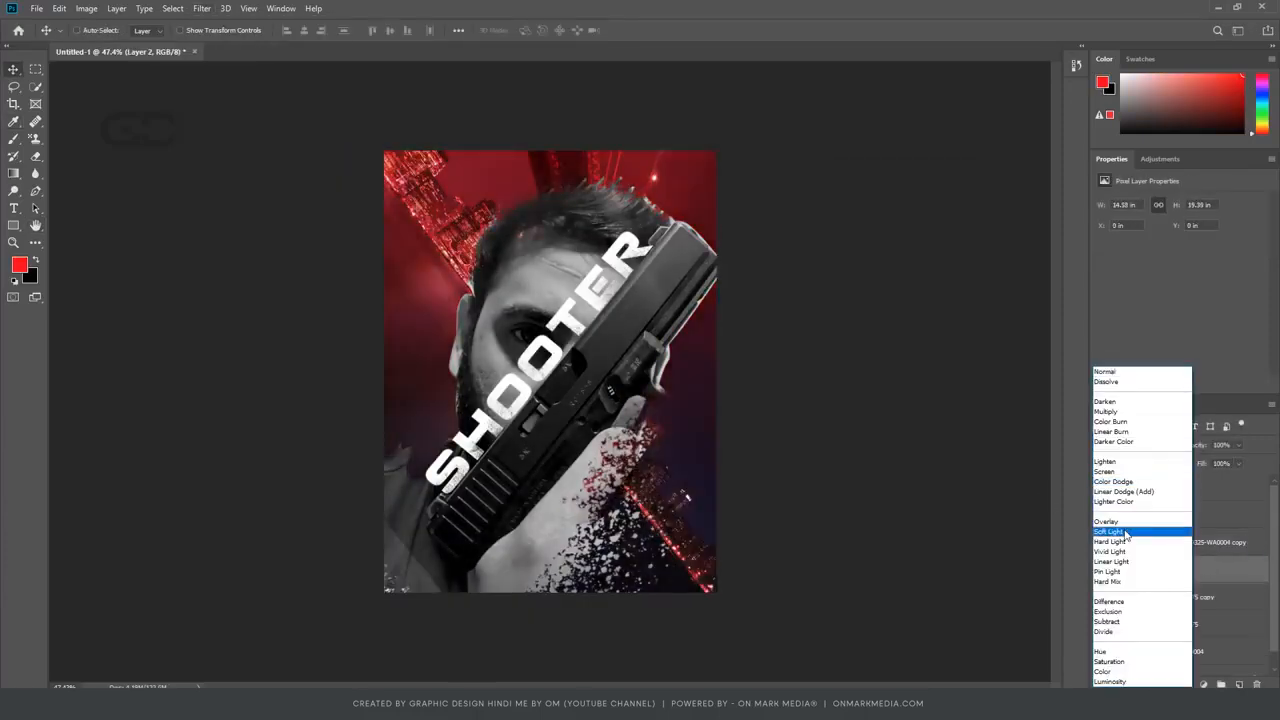
# Set the blend mode of the red gradient on Layer 2 to Overlay and review the SHOOTER title's text color.
pyautogui.click(1140, 522)
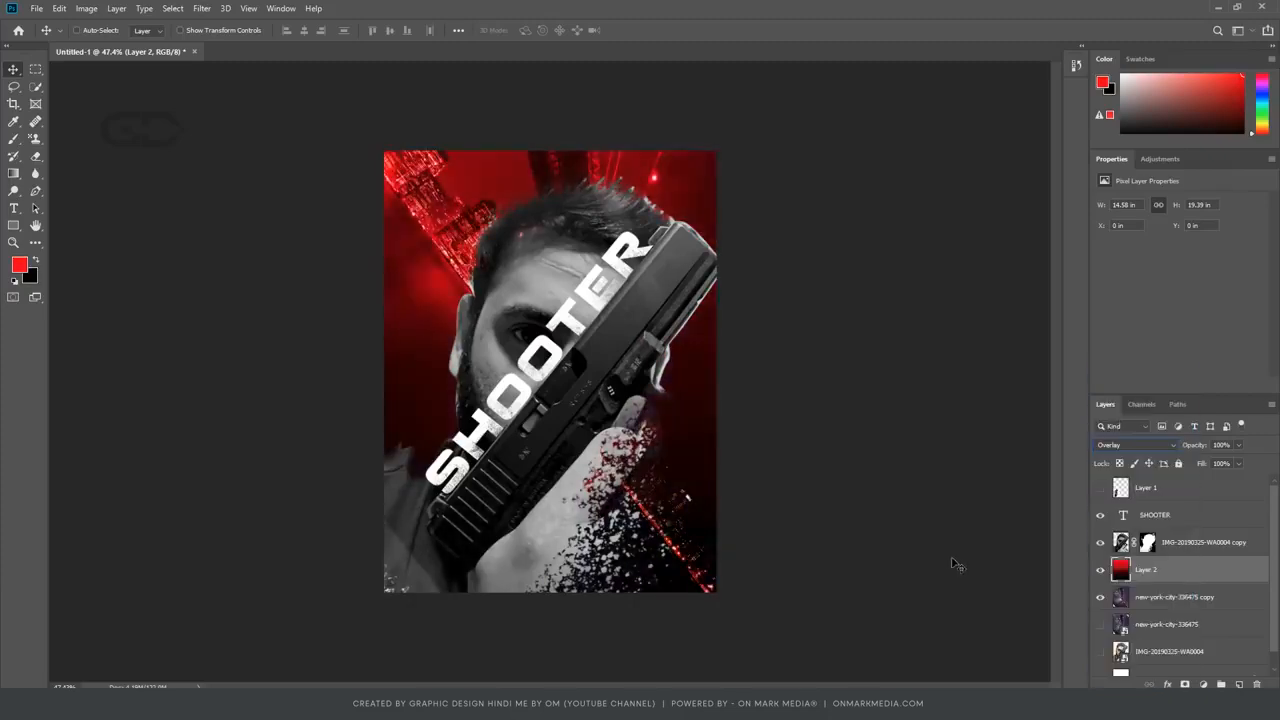
pyautogui.click(1172, 515)
pyautogui.click(14, 208)
pyautogui.click(432, 31)
pyautogui.click(1221, 225)
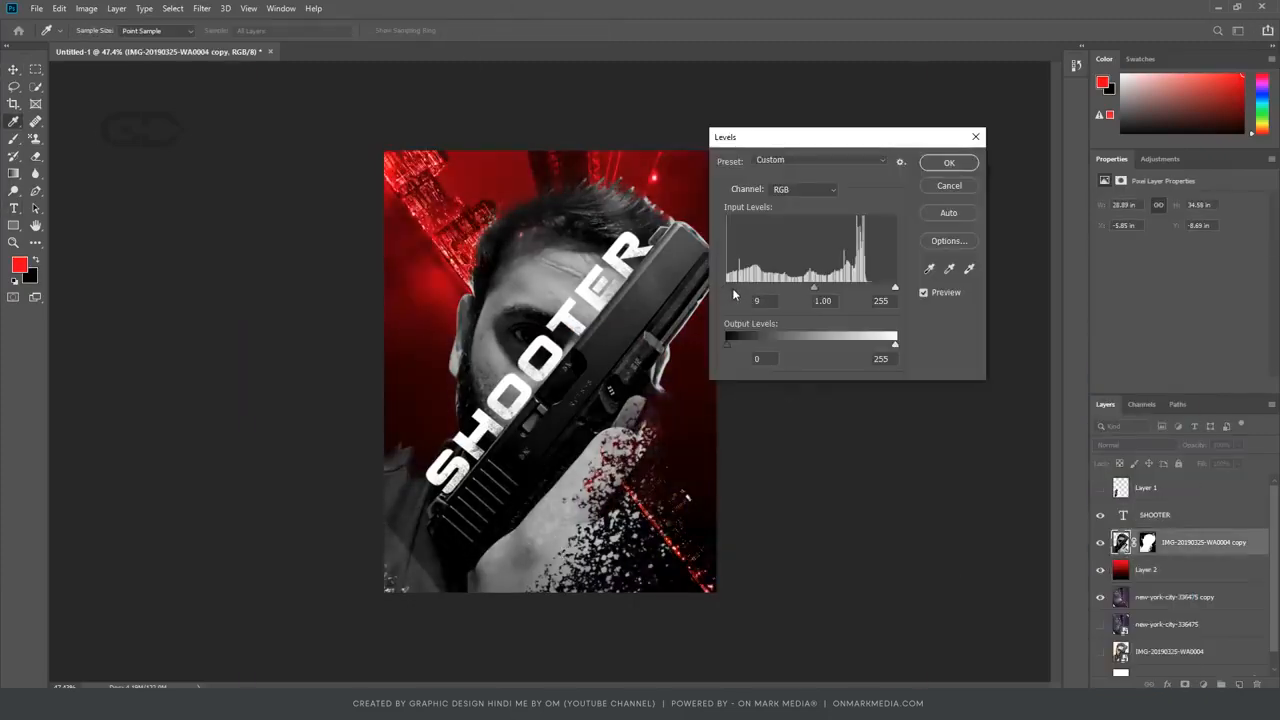
# Adjust the levels of the man's layer for deeper contrast and desaturate the new-york-city-336475 copy layer.
pyautogui.moveTo(737, 297); pyautogui.dragTo(797, 286)
pyautogui.press('Return')
pyautogui.click(1174, 597)
pyautogui.hotkey('ctrl', 'u')
pyautogui.press('Return')
# Hide the red gradient on Layer 2 and apply a Radial Blur to the new-york-city-336475 copy layer.
pyautogui.click(1203, 571)
pyautogui.click(1100, 570)
pyautogui.click(1174, 597)
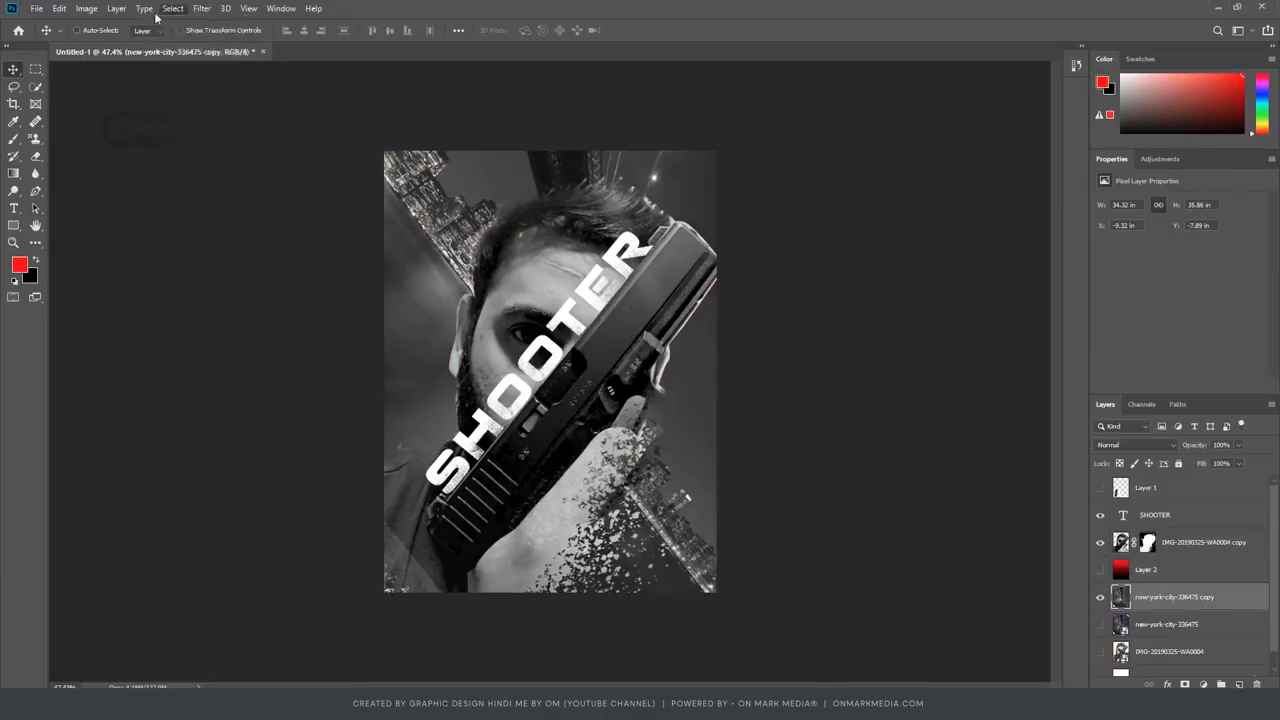
pyautogui.click(202, 8)
pyautogui.click(405, 205)
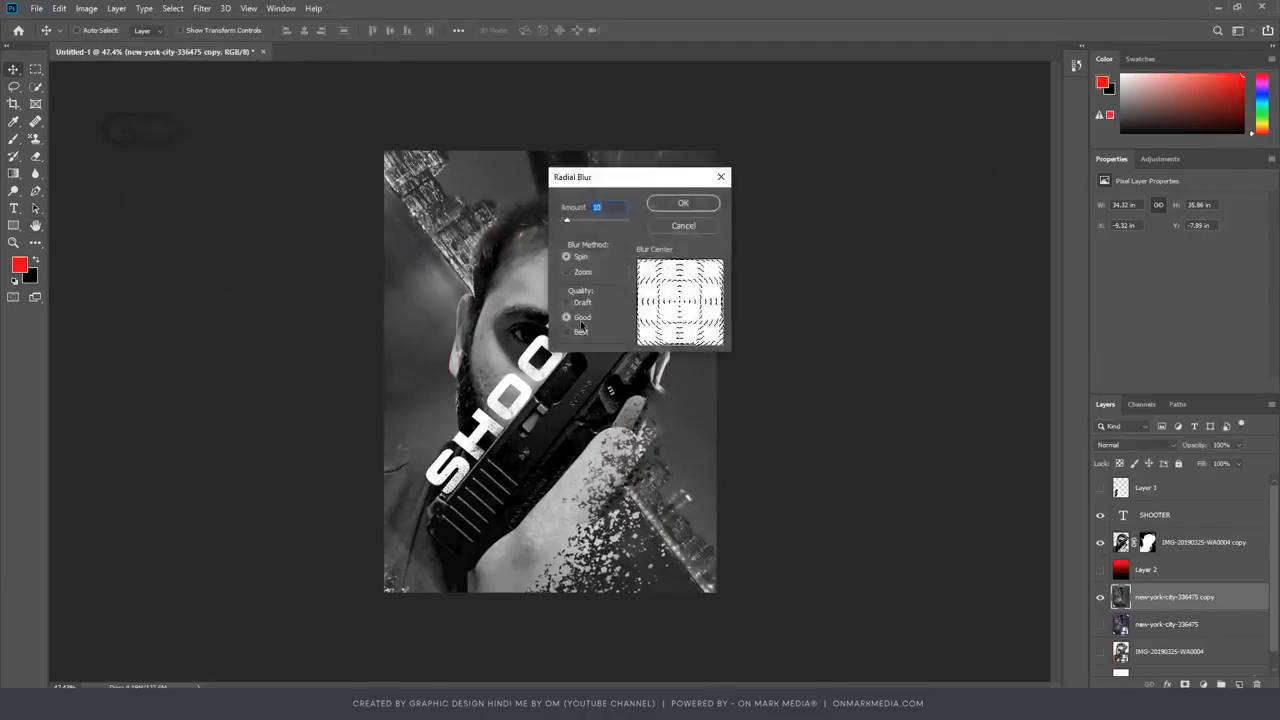
pyautogui.press('Return')
# Scale down the SHOOTER title together with the man's layer and hide the new-york-city-336475 copy layer.
pyautogui.hotkey('ctrl', 't')
pyautogui.moveTo(800, 380); pyautogui.dragTo(848, 380)
pyautogui.press('Return')
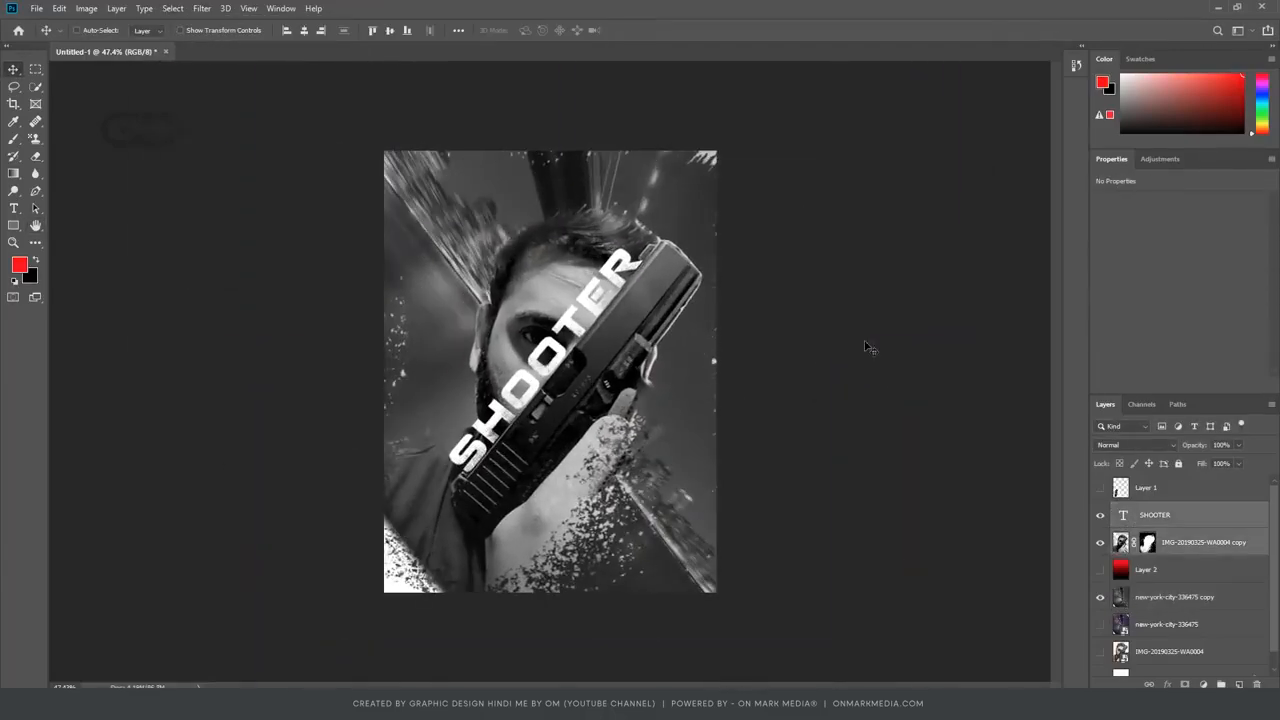
pyautogui.click(1100, 597)
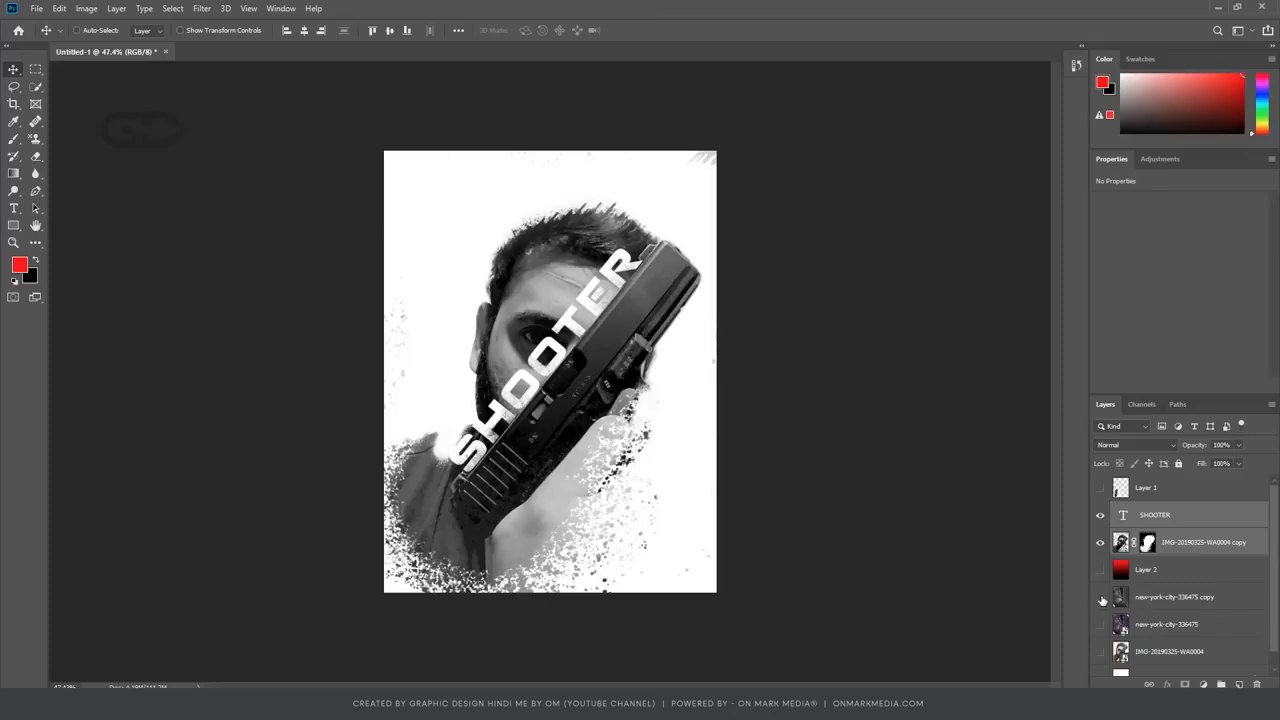
# Tighten the letter tracking of the SHOOTER title to 20.
pyautogui.doubleClick(560, 360)
pyautogui.hotkey('alt', 'Left')
pyautogui.hotkey('alt', 'Left')
pyautogui.hotkey('alt', 'Left')
pyautogui.hotkey('alt', 'Left')
pyautogui.hotkey('alt', 'Left')
pyautogui.hotkey('ctrl', 'Return')
# Center the SHOOTER title horizontally and vertically on the canvas and nudge it slightly upward.
pyautogui.click(304, 30)
pyautogui.click(390, 31)
pyautogui.hotkey('shift', 'Up')
pyautogui.hotkey('shift', 'Up')
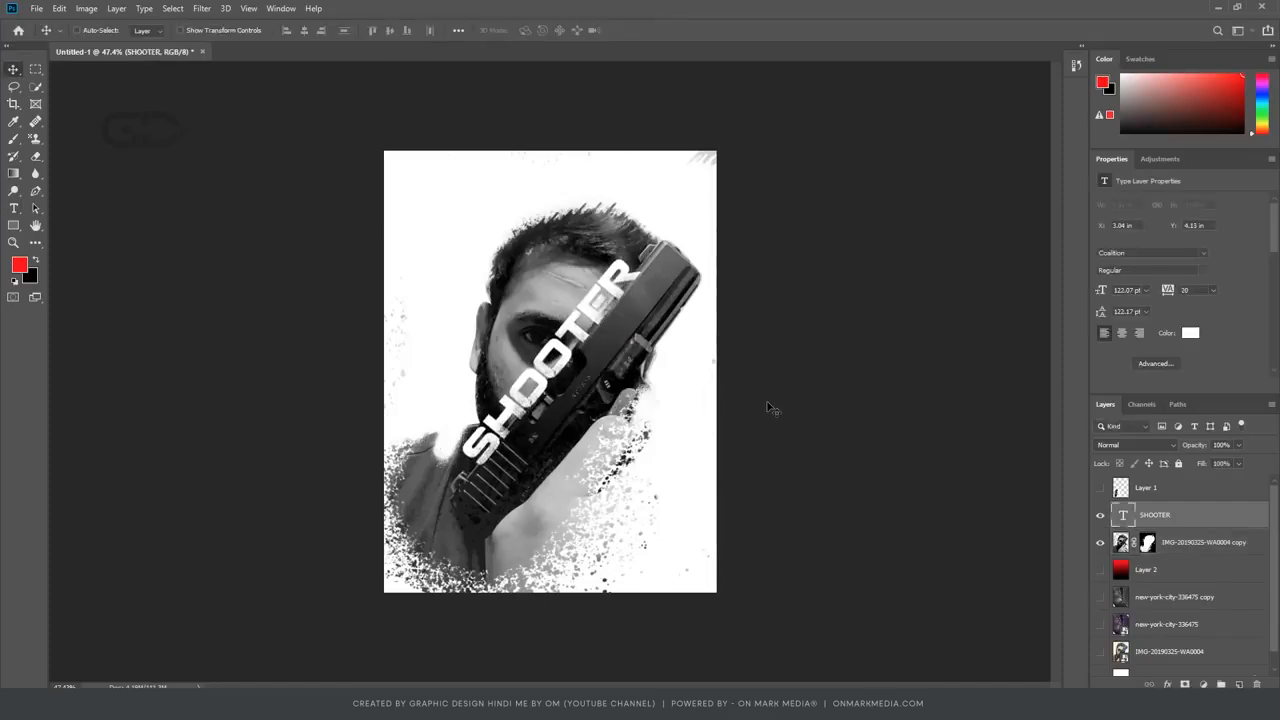
# Rotate the SHOOTER title slightly clockwise to match the pistol's angle.
pyautogui.scroll(6, 593, 328)
pyautogui.hotkey('ctrl', 't')
pyautogui.moveTo(692, 190); pyautogui.dragTo(698, 195)
pyautogui.press('Return')
pyautogui.scroll(-7, 797, 345)
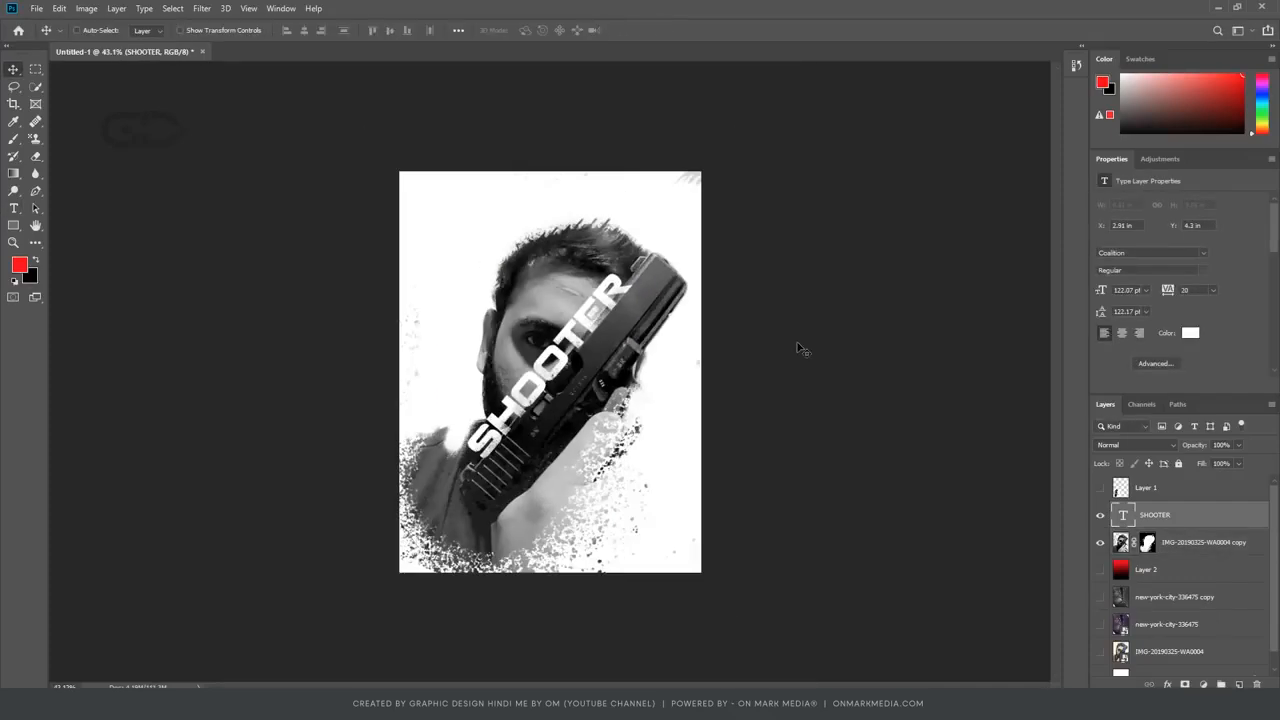
# Paint on the man's layer mask to restore his shirt, arm and hands where the splatter had hidden them.
pyautogui.click(672, 452)
pyautogui.scroll(6, 550, 372)
pyautogui.press('b')
pyautogui.moveTo(345, 505); pyautogui.dragTo(425, 460)
pyautogui.moveTo(475, 210); pyautogui.dragTo(595, 100)
pyautogui.moveTo(725, 400); pyautogui.dragTo(700, 635)
pyautogui.scroll(-3, 550, 372)
pyautogui.moveTo(480, 654)
pyautogui.mouseDown()
pyautogui.moveTo(682, 650)
pyautogui.moveTo(738, 575)
pyautogui.mouseUp()
pyautogui.moveTo(610, 460); pyautogui.dragTo(510, 604)
# Select the lower-left corner of the man's photo, stretch it down toward the canvas edge and deselect.
pyautogui.click(1121, 542)
pyautogui.press('v')
pyautogui.press('m')
pyautogui.moveTo(423, 594); pyautogui.dragTo(346, 645)
pyautogui.hotkey('ctrl', 't')
pyautogui.moveTo(386, 638); pyautogui.dragTo(377, 659)
pyautogui.press('Return')
pyautogui.hotkey('ctrl', 'd')
pyautogui.press('v')
pyautogui.scroll(-3, 550, 372)
# Scale the SHOOTER title up to about 133.72 pt.
pyautogui.click(1155, 515)
pyautogui.hotkey('ctrl', 't')
pyautogui.scroll(3, 550, 372)
pyautogui.moveTo(664, 223); pyautogui.dragTo(675, 211)
pyautogui.press('Return')
pyautogui.scroll(-3, 614, 603)
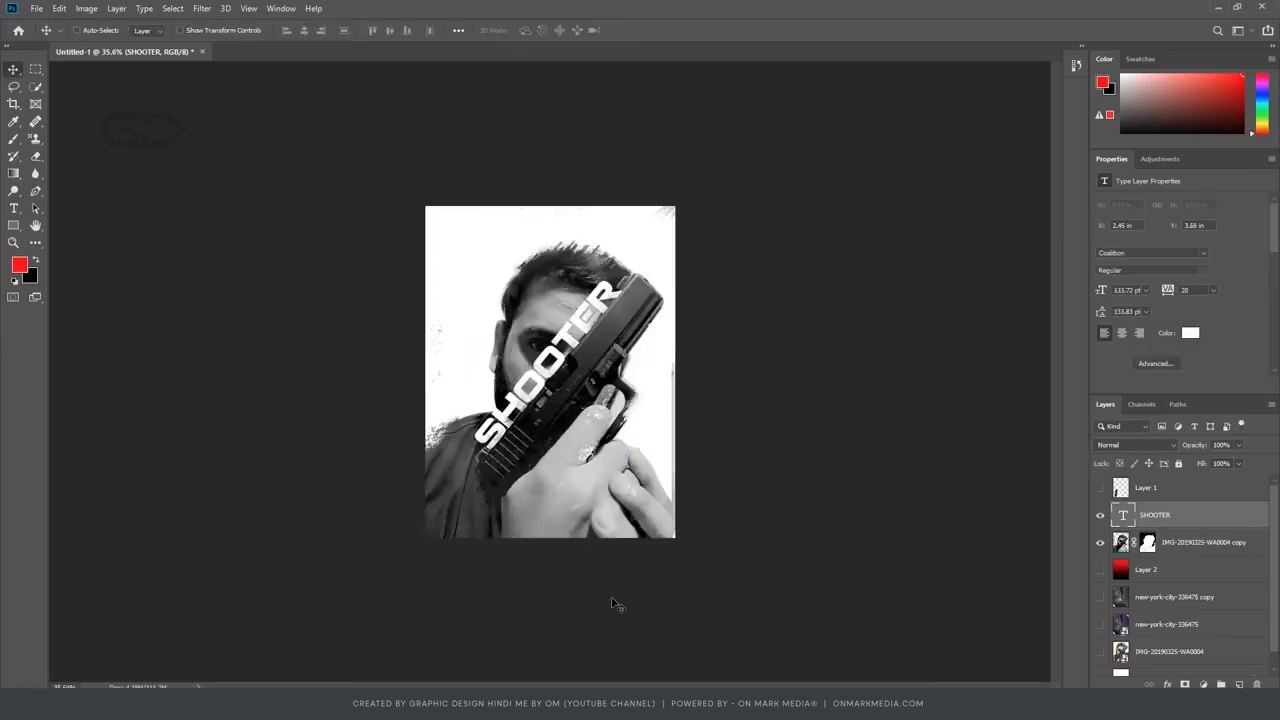
# Show the new-york-city-336475 copy layer and clean up the stray specks around the man on his layer mask.
pyautogui.scroll(2, 440, 447)
pyautogui.click(1100, 597)
pyautogui.click(1174, 597)
pyautogui.click(1147, 542)
pyautogui.press('b')
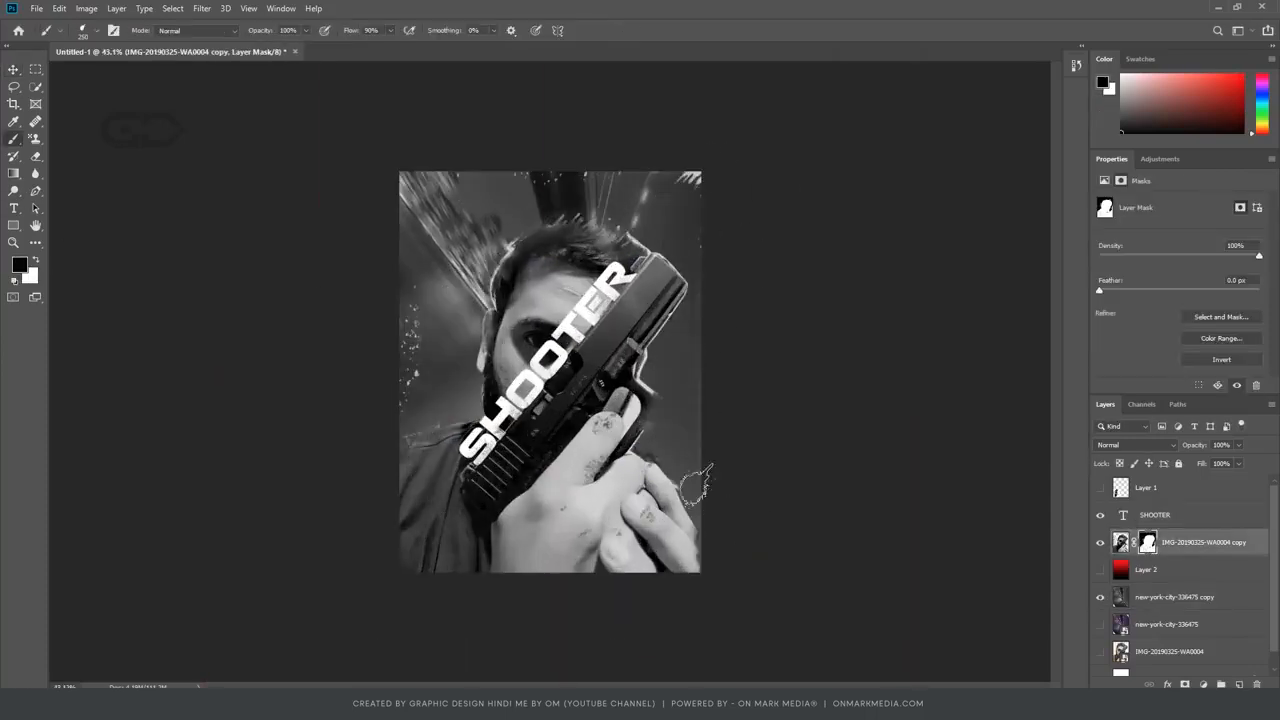
pyautogui.scroll(9, 480, 276)
pyautogui.scroll(-7, 436, 186)
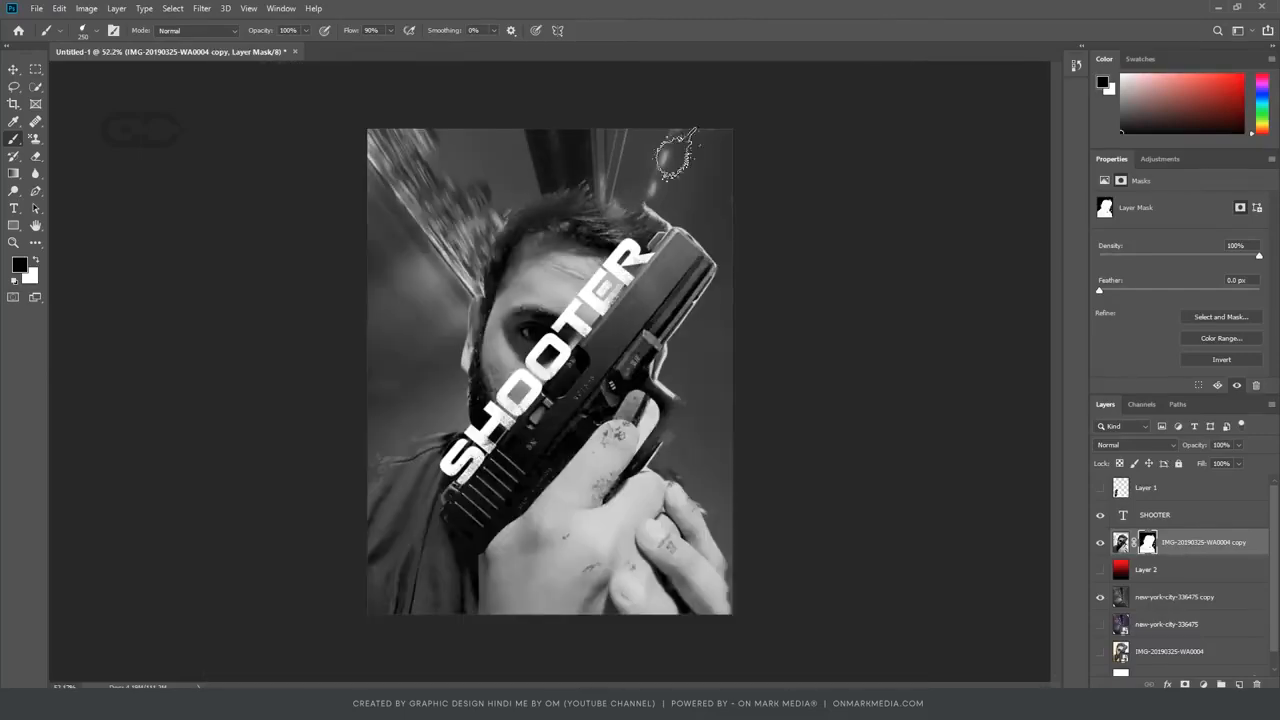
pyautogui.scroll(10, 416, 410)
pyautogui.scroll(3, 425, 430)
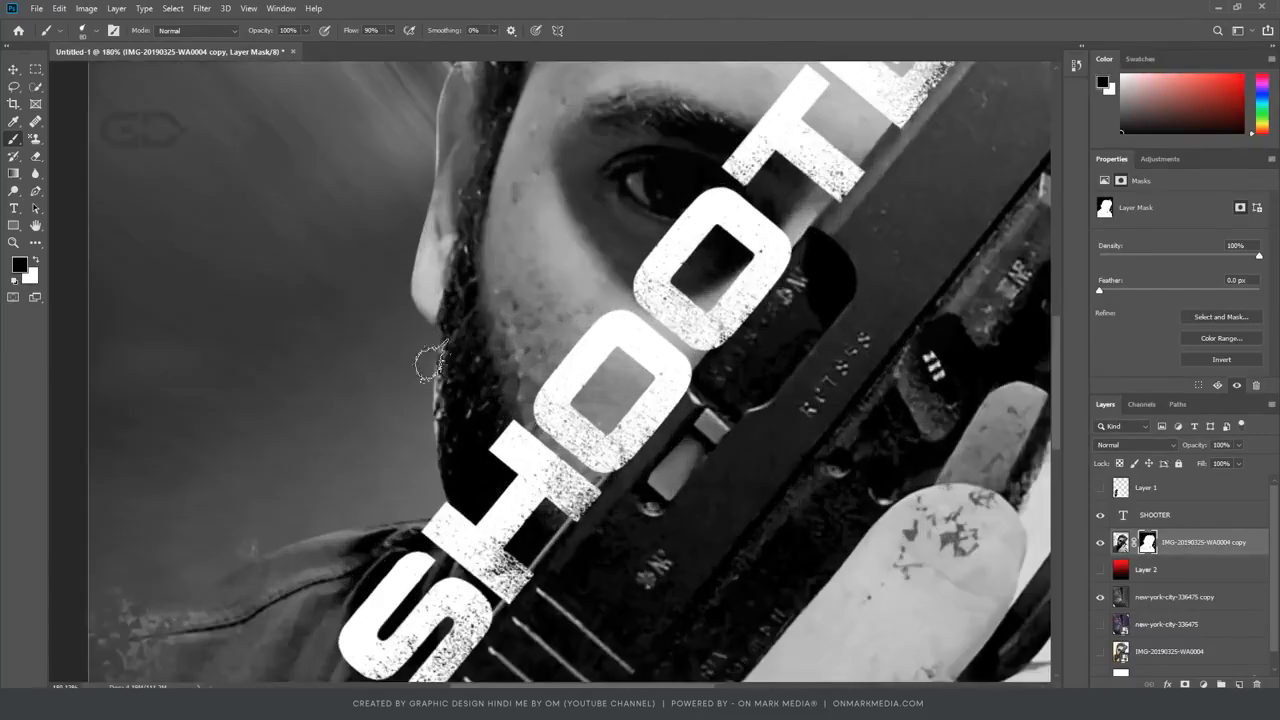
pyautogui.scroll(-14, 429, 361)
# Darken the new-york-city-336475 copy layer by lowering its lightness with Hue/Saturation.
pyautogui.click(1188, 597)
pyautogui.hotkey('ctrl', 'u')
pyautogui.moveTo(860, 303); pyautogui.dragTo(820, 304)
pyautogui.click(1011, 168)
pyautogui.press('v')
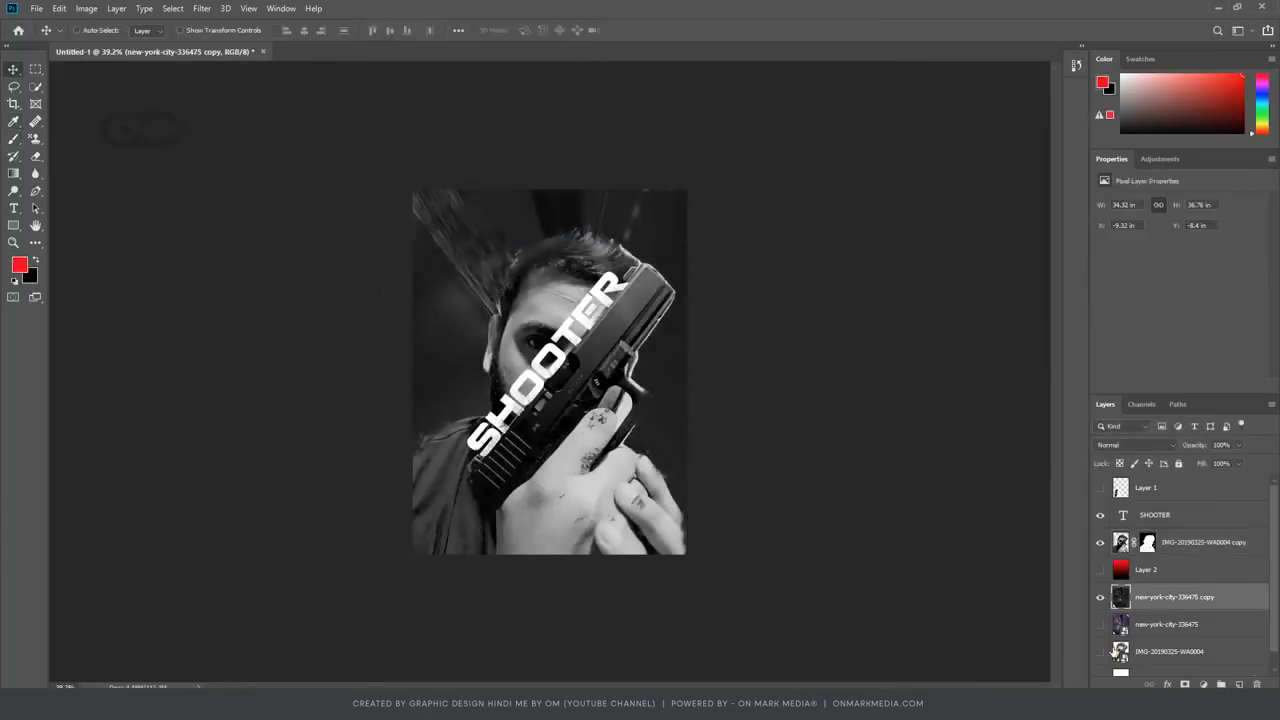
# Show the colour new-york-city-336475 layer and set the grayscale copy above it to Overlay blending.
pyautogui.click(1100, 624)
pyautogui.click(1135, 445)
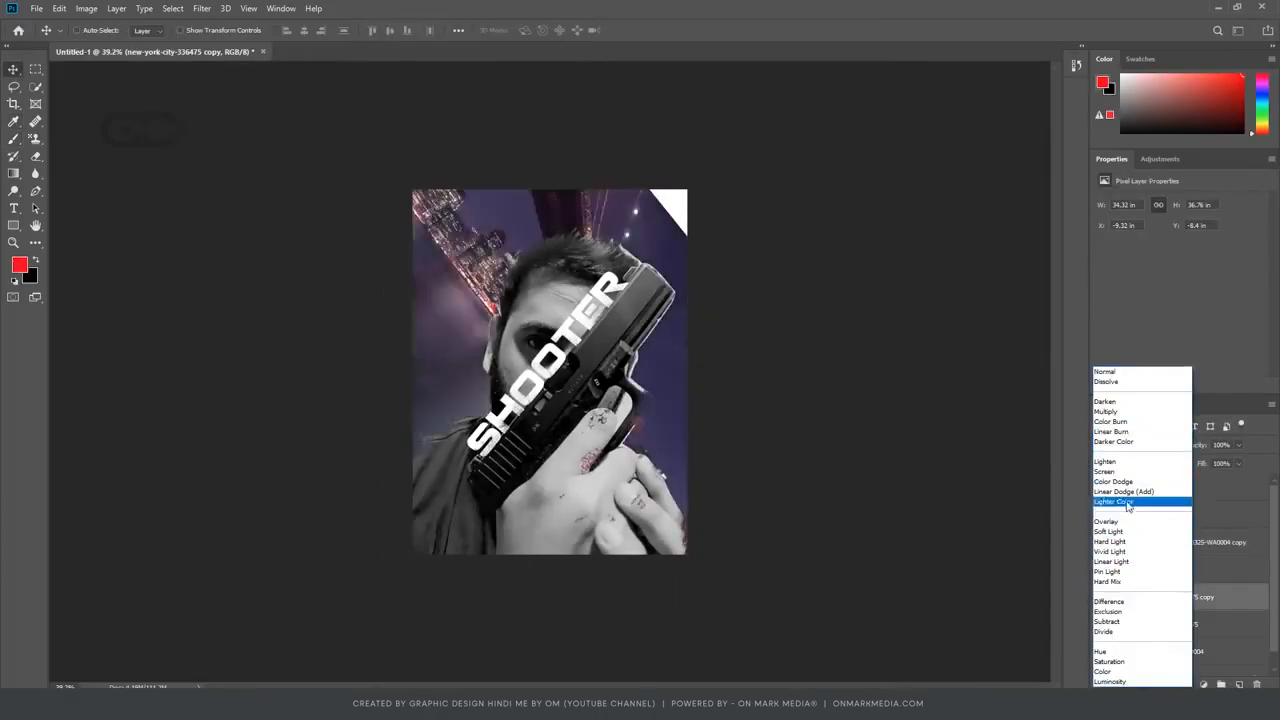
pyautogui.click(1125, 521)
# Duplicate the new-york-city-336475 layer, hide the original and rasterize the duplicate.
pyautogui.click(1167, 624)
pyautogui.hotkey('ctrl', 'j')
pyautogui.click(1100, 651)
pyautogui.rightClick(1178, 624)
pyautogui.click(1138, 297)
# Add a new layer above the city duplicate and draw a blue-to-transparent radial gradient from the upper left across the poster.
pyautogui.click(1175, 597)
pyautogui.hotkey('alt', '[')
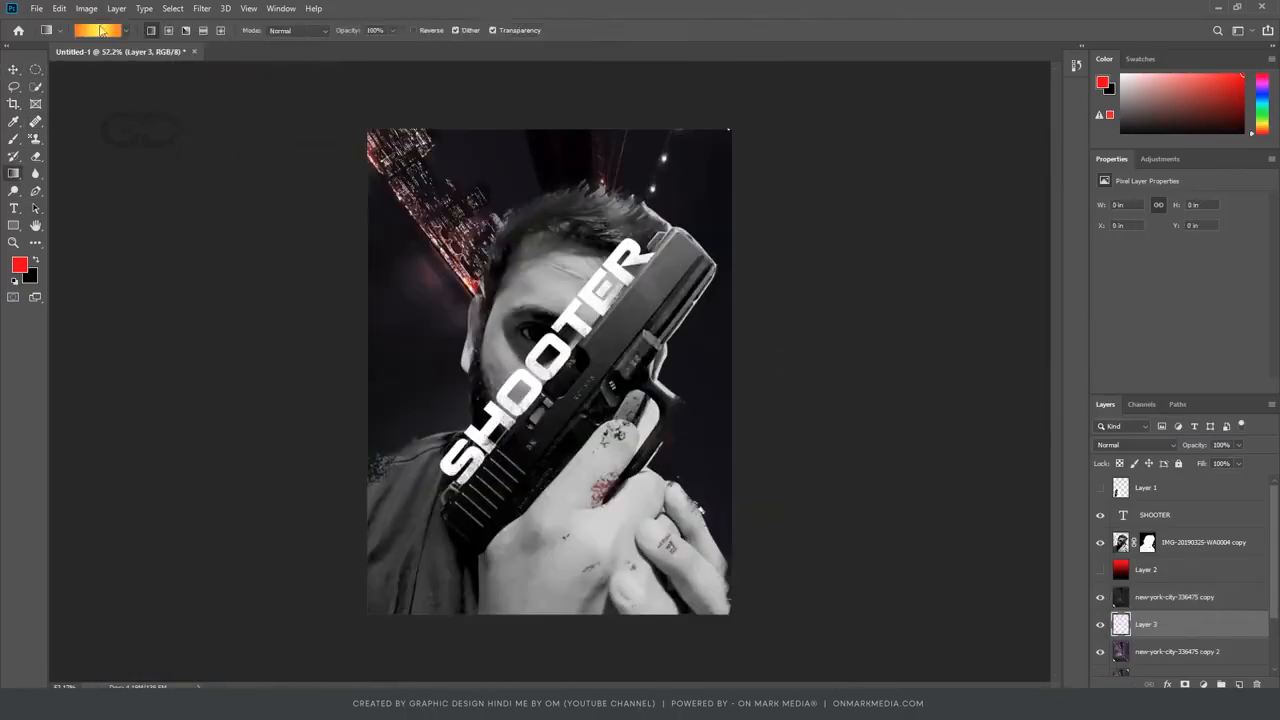
pyautogui.click(101, 30)
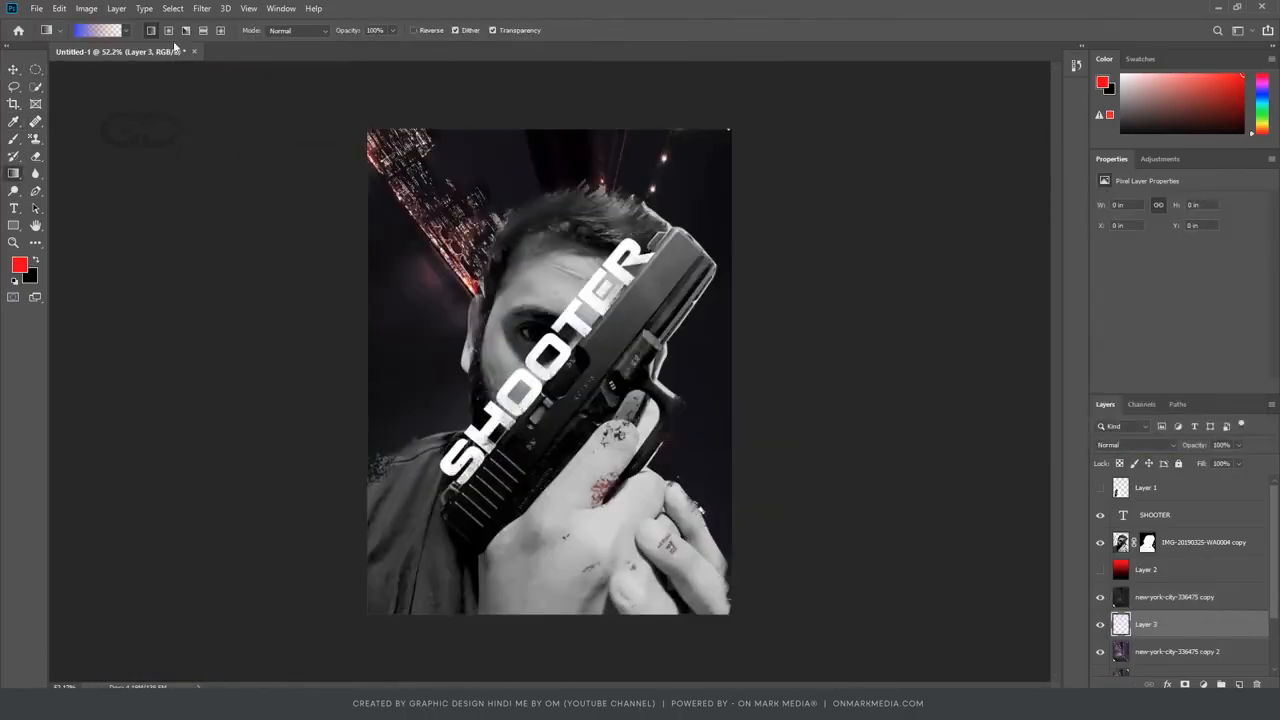
pyautogui.click(168, 30)
pyautogui.moveTo(436, 258); pyautogui.dragTo(650, 450)
# Move the gradient layer above the man's layer and set its blending mode to Soft Light.
pyautogui.moveTo(1195, 623); pyautogui.dragTo(1195, 529)
pyautogui.click(1135, 445)
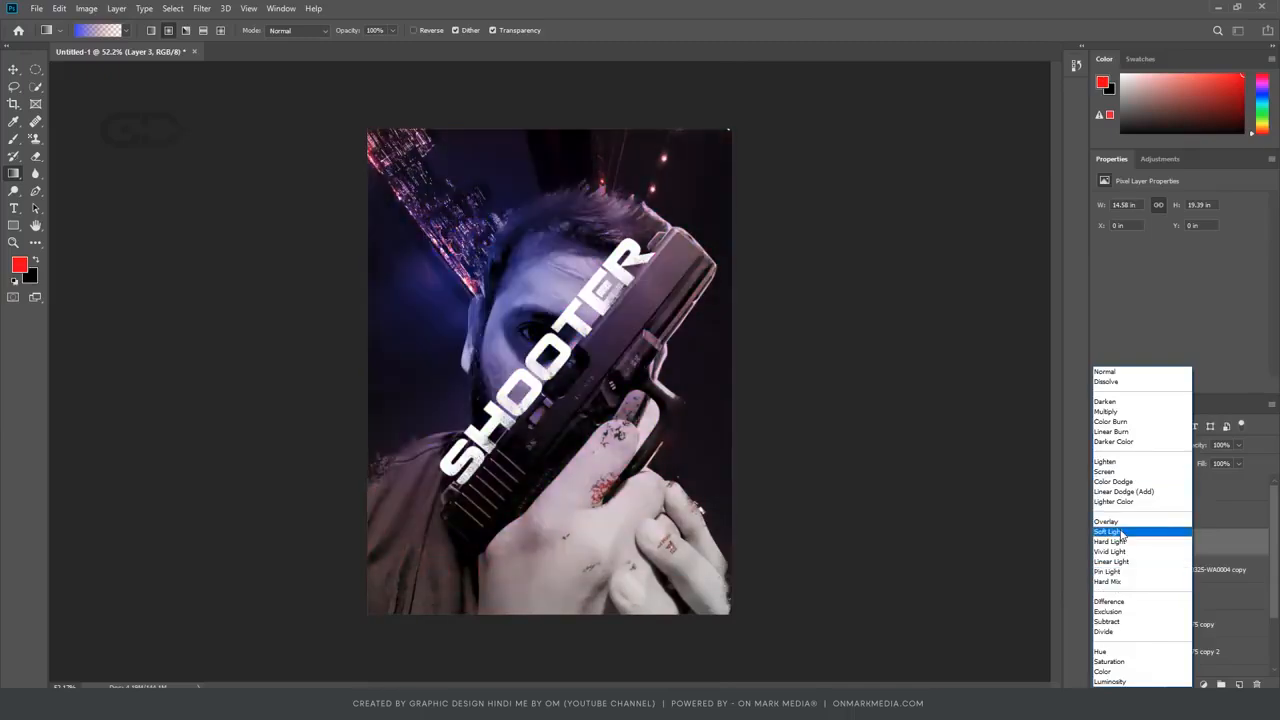
pyautogui.click(1122, 532)
# Shift the hue of the gradient layer and lower its saturation with Hue/Saturation.
pyautogui.moveTo(733, 414); pyautogui.dragTo(993, 523)
pyautogui.hotkey('ctrl', 'u')
pyautogui.moveTo(860, 270); pyautogui.dragTo(828, 270)
pyautogui.moveTo(860, 237); pyautogui.dragTo(803, 237)
pyautogui.click(990, 313)
pyautogui.click(1010, 169)
# Add another layer with a blue radial gradient spreading from the lower-right corner and set it to Soft Light.
pyautogui.click(1239, 684)
pyautogui.moveTo(782, 510); pyautogui.dragTo(488, 359)
pyautogui.click(1132, 445)
pyautogui.click(1133, 532)
pyautogui.press('v')
pyautogui.scroll(-6, 680, 466)
pyautogui.scroll(7, 752, 555)
pyautogui.scroll(-4, 564, 505)
pyautogui.scroll(3, 558, 430)
# Hide the new-york-city-336475 copy layer, then enlarge it together with copy 2 to about 128% and rotate both to -108°.
pyautogui.keyDown('ctrl'); pyautogui.click(560, 350); pyautogui.keyUp('ctrl')
pyautogui.hotkey('ctrl', 't')
pyautogui.scroll(-2, 1200, 600)
pyautogui.click(1100, 597)
pyautogui.click(1232, 622)
pyautogui.keyDown('ctrl'); pyautogui.click(1220, 598); pyautogui.keyUp('ctrl')
pyautogui.hotkey('ctrl', 't')
pyautogui.moveTo(845, 372); pyautogui.dragTo(549, 351)
pyautogui.moveTo(966, 575); pyautogui.dragTo(980, 581)
pyautogui.scroll(2, 978, 579)
pyautogui.moveTo(659, 232); pyautogui.dragTo(1018, 195)
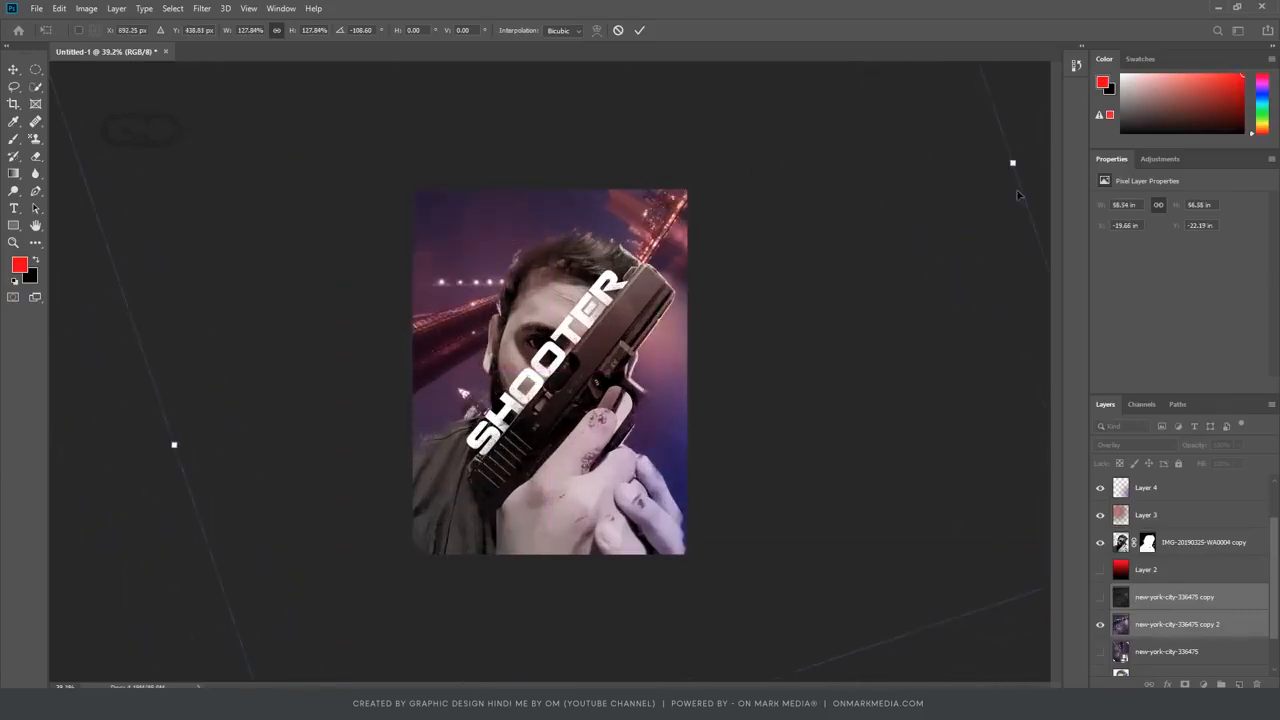
pyautogui.press('Return')
# Apply the Camera Raw Filter to the man's photo, adjusting its tonal sliders to bring out more contrast and detail.
pyautogui.scroll(5, 600, 420)
pyautogui.rightClick(584, 513)
pyautogui.click(617, 523)
pyautogui.click(201, 8)
pyautogui.click(263, 88)
pyautogui.click(1121, 542)
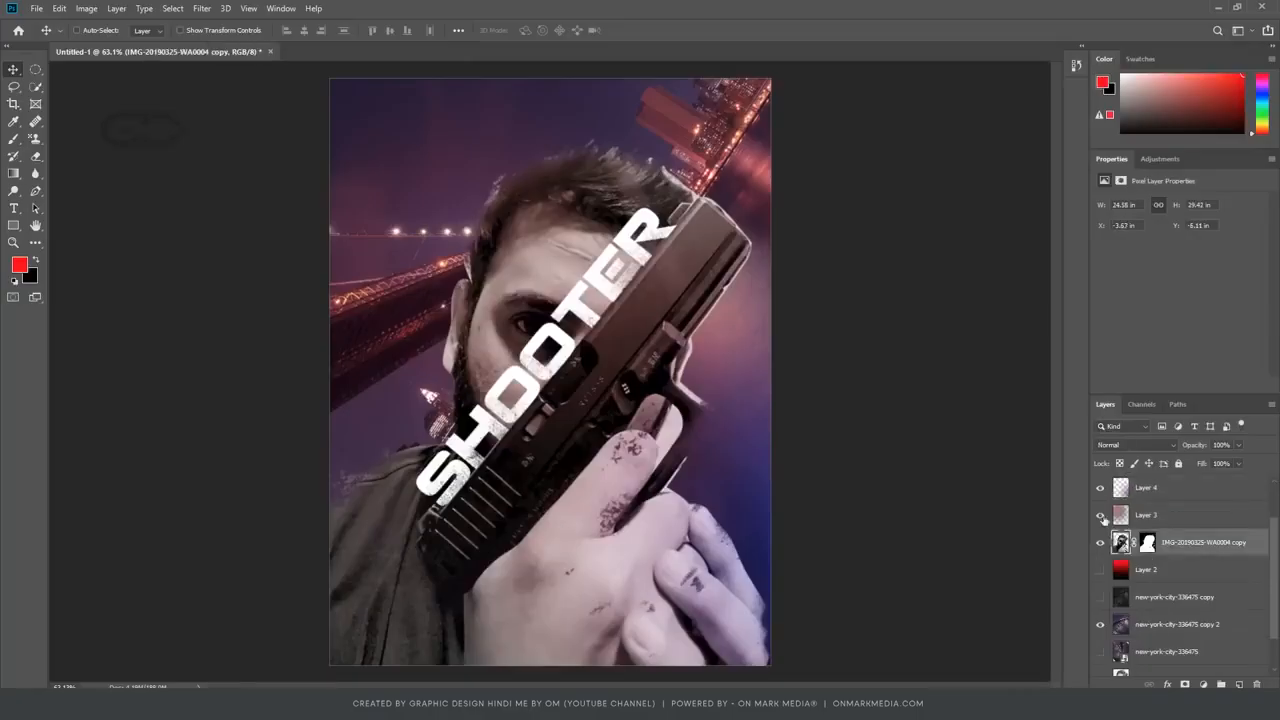
pyautogui.click(263, 88)
pyautogui.moveTo(1179, 300); pyautogui.dragTo(1180, 301)
pyautogui.moveTo(1179, 403); pyautogui.dragTo(1226, 404)
pyautogui.moveTo(1179, 362); pyautogui.dragTo(1195, 364)
pyautogui.moveTo(1179, 383); pyautogui.dragTo(1141, 386)
pyautogui.moveTo(1179, 457); pyautogui.dragTo(1186, 458)
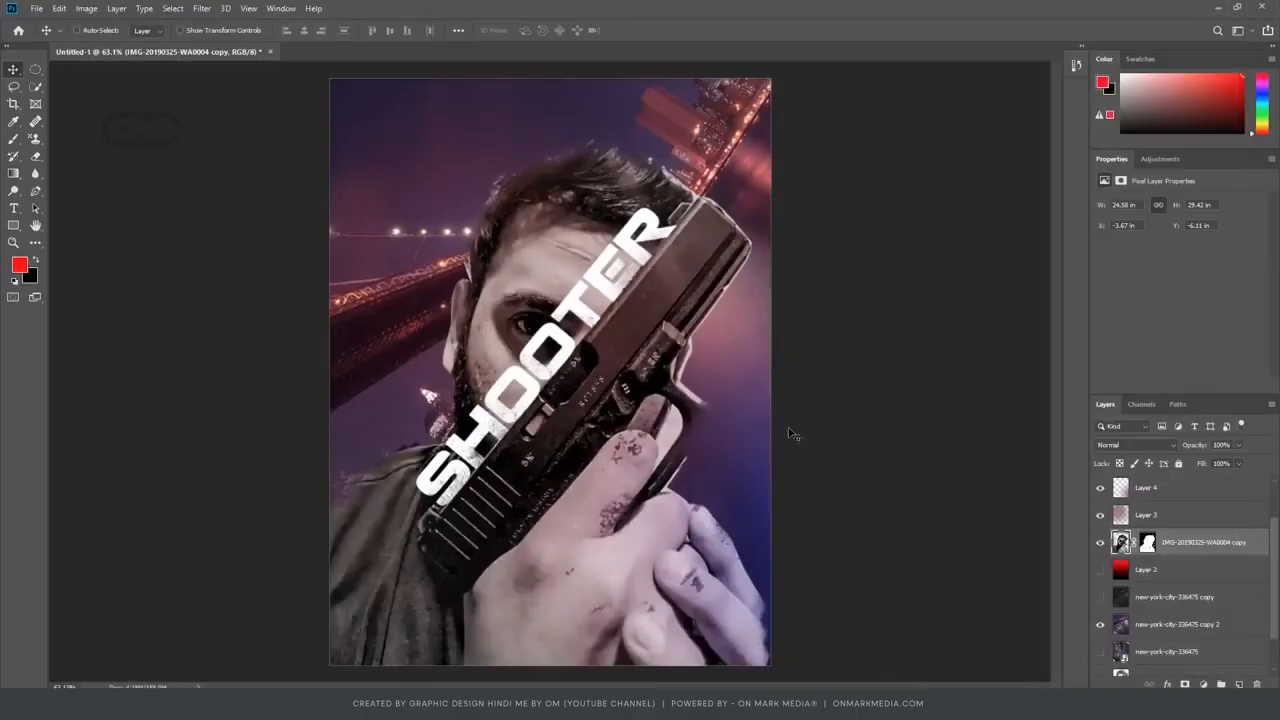
pyautogui.scroll(-3, 534, 430)
pyautogui.scroll(4, 550, 408)
pyautogui.click(1185, 488)
pyautogui.keyDown('ctrl'); pyautogui.click(1190, 515); pyautogui.keyUp('ctrl')
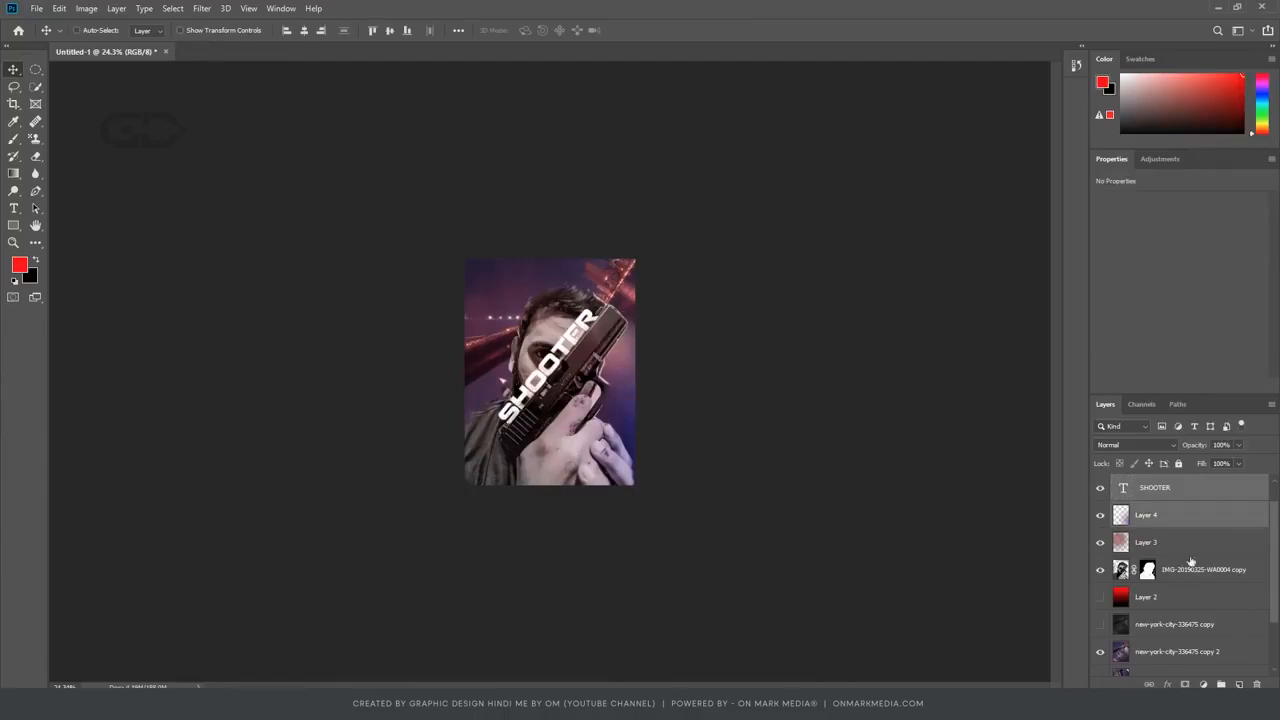
pyautogui.keyDown('ctrl'); pyautogui.click(1191, 565); pyautogui.keyUp('ctrl')
pyautogui.keyDown('ctrl'); pyautogui.click(1190, 543); pyautogui.keyUp('ctrl')
pyautogui.keyDown('ctrl'); pyautogui.click(1190, 651); pyautogui.keyUp('ctrl')
pyautogui.keyDown('ctrl'); pyautogui.click(1185, 488); pyautogui.keyUp('ctrl')
pyautogui.moveTo(537, 361)
pyautogui.mouseDown()
pyautogui.moveTo(598, 320)
pyautogui.moveTo(541, 369)
pyautogui.mouseUp()
pyautogui.hotkey('ctrl', 'z')
pyautogui.hotkey('ctrl', 't')
pyautogui.moveTo(826, 322); pyautogui.dragTo(826, 317)
pyautogui.press('Escape')
# Show the new-york-city-336475 copy layer and fill a new layer beneath it with a vertical black-to-white gradient.
pyautogui.scroll(6, 734, 480)
pyautogui.click(1190, 543)
pyautogui.click(1200, 650)
pyautogui.click(1100, 625)
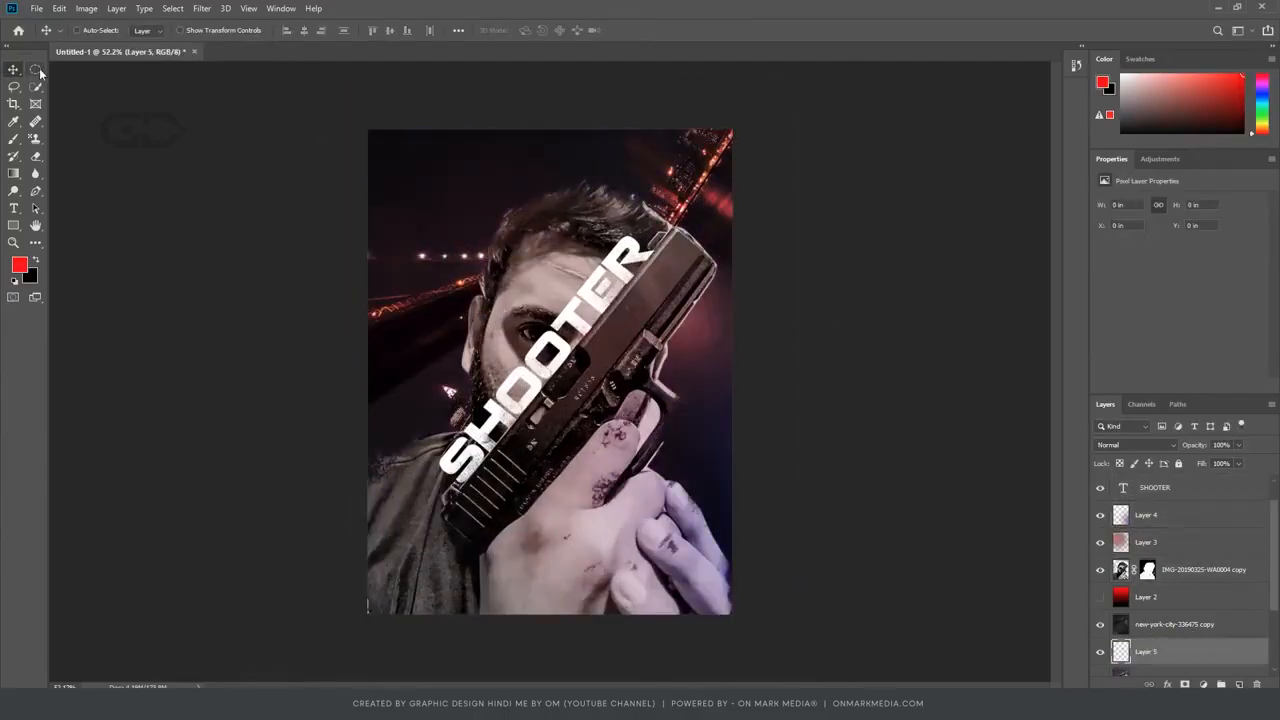
pyautogui.click(14, 281)
pyautogui.click(14, 173)
pyautogui.moveTo(550, 135); pyautogui.dragTo(550, 600)
pyautogui.click(13, 69)
# Apply the Pointillize filter to the black-to-white gradient layer and set its blending mode to Lighten.
pyautogui.click(202, 8)
pyautogui.moveTo(229, 209)
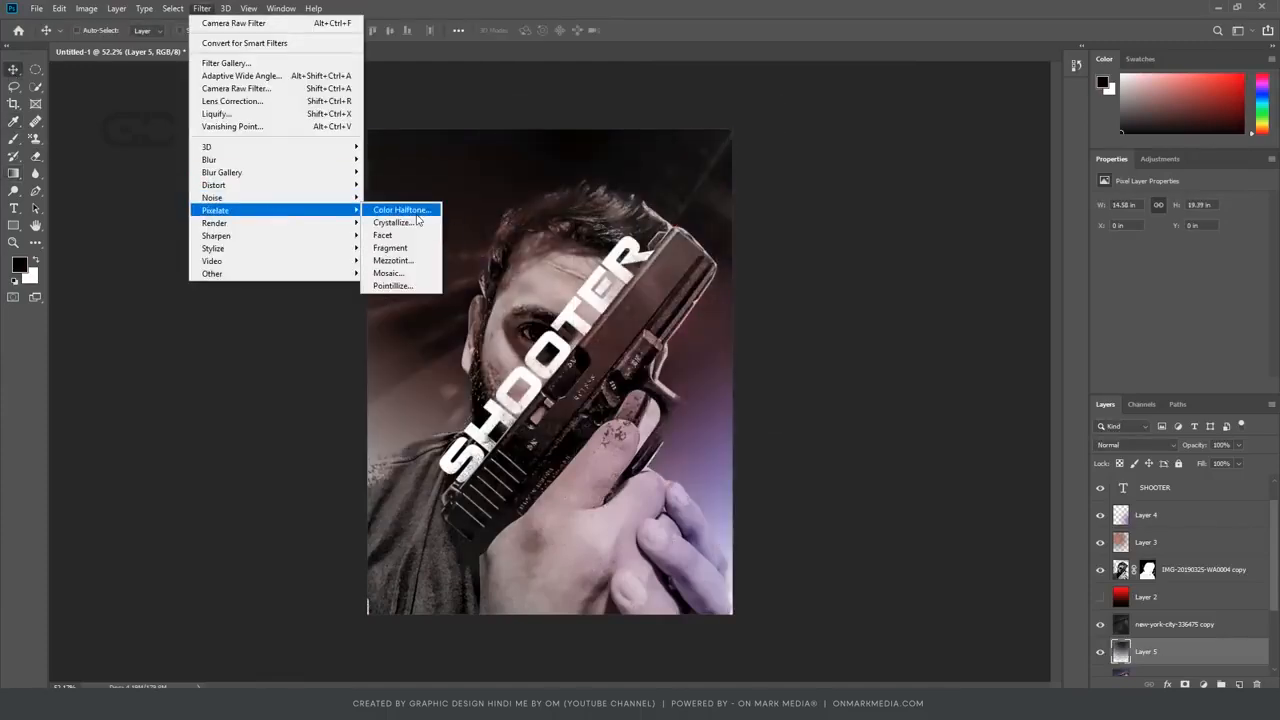
pyautogui.click(391, 286)
pyautogui.press('Return')
pyautogui.click(1137, 444)
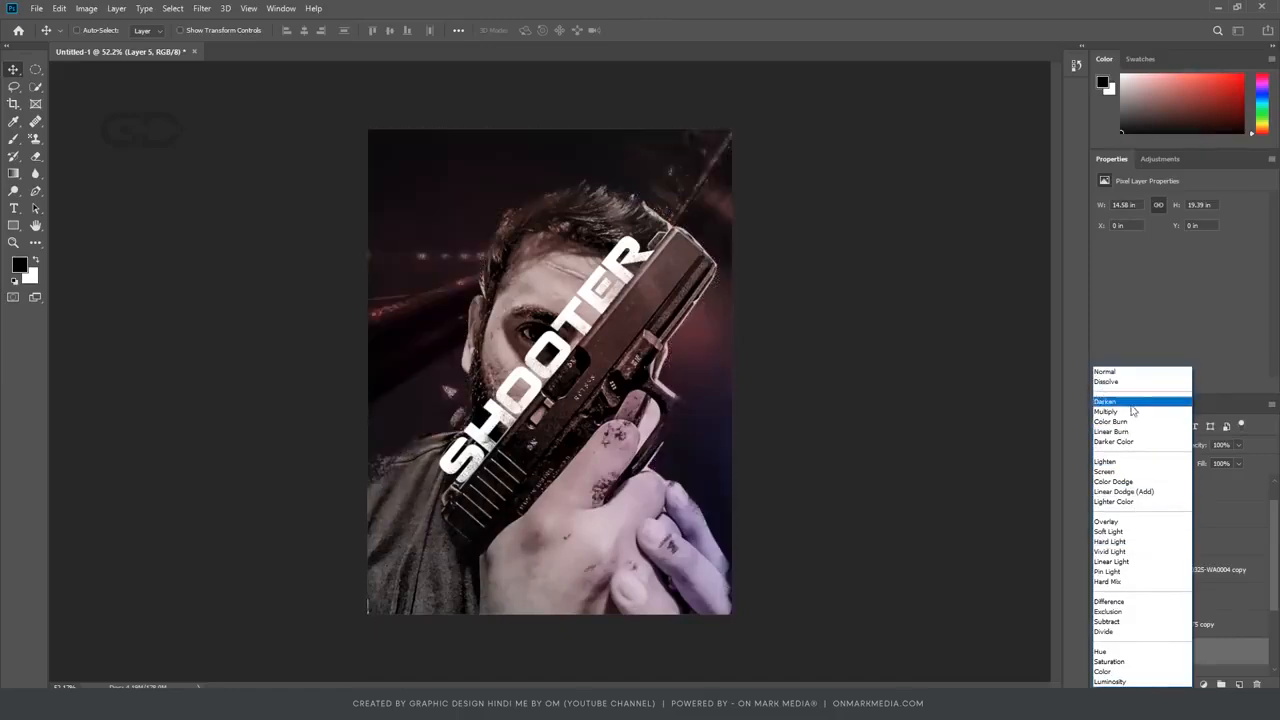
pyautogui.click(1106, 461)
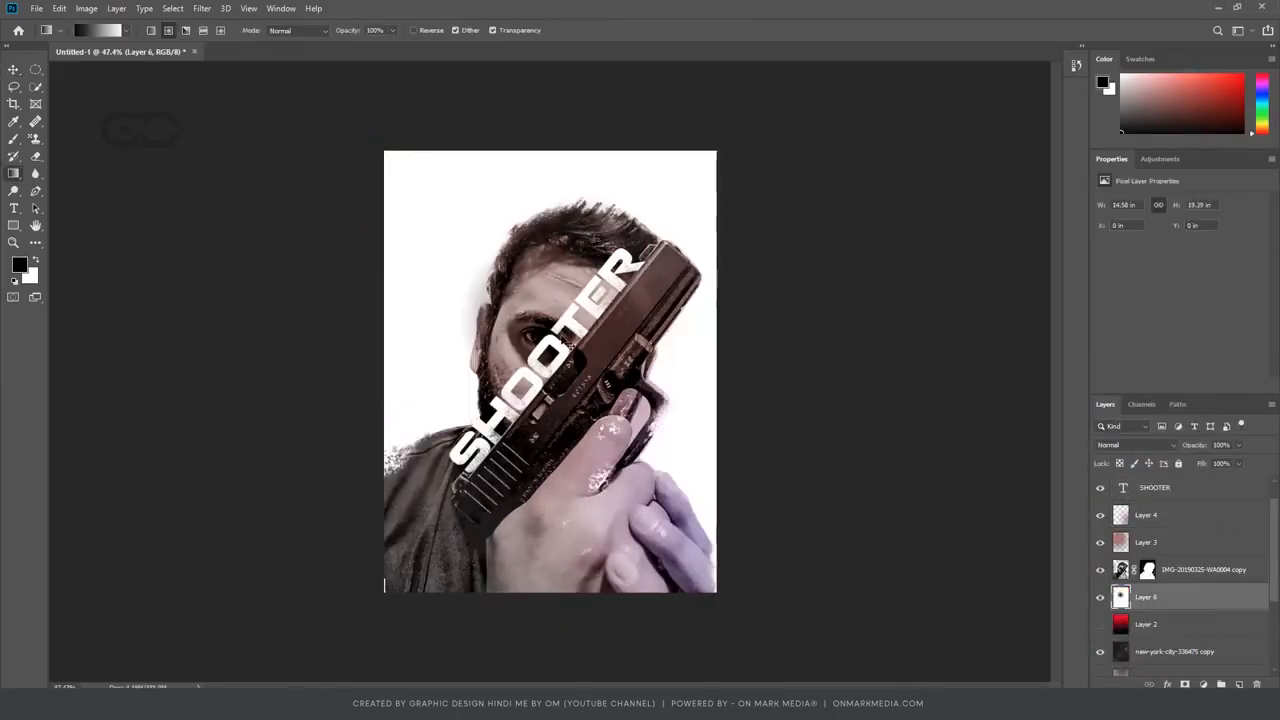
# Fill Layer 6 behind the man with a white-to-black radial gradient and set its blending mode to Overlay.
pyautogui.click(100, 30)
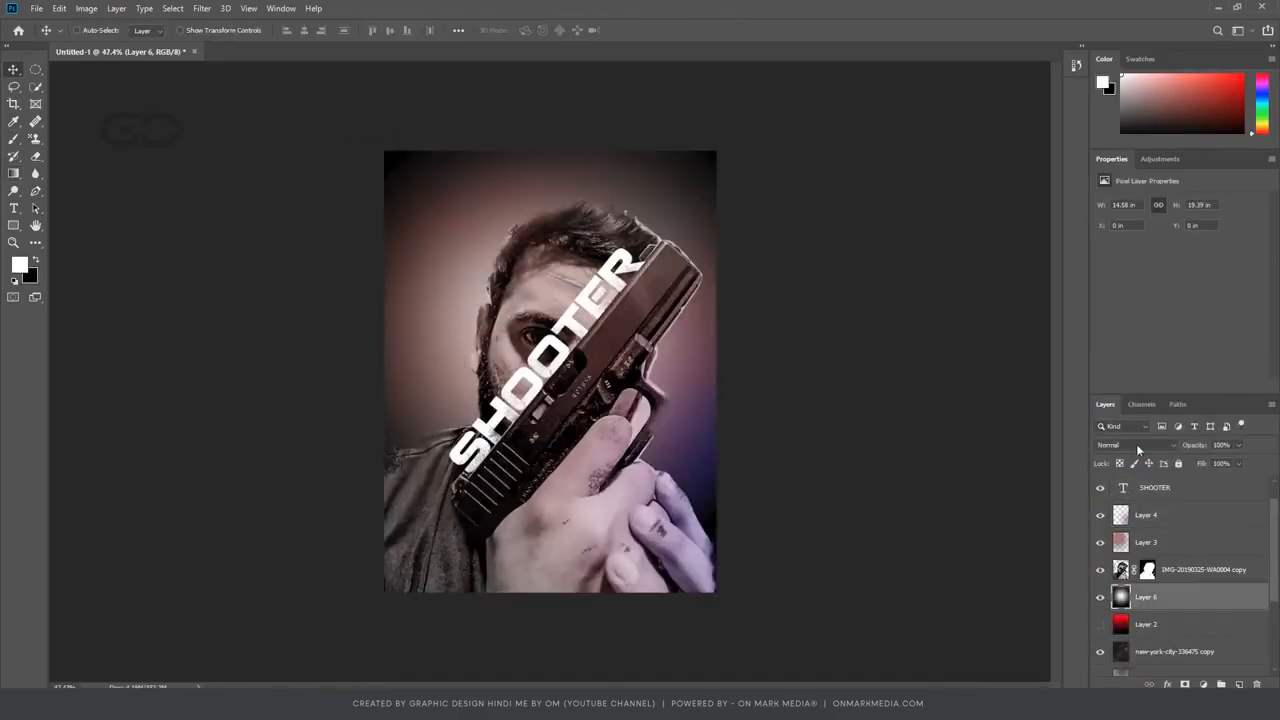
pyautogui.click(1136, 444)
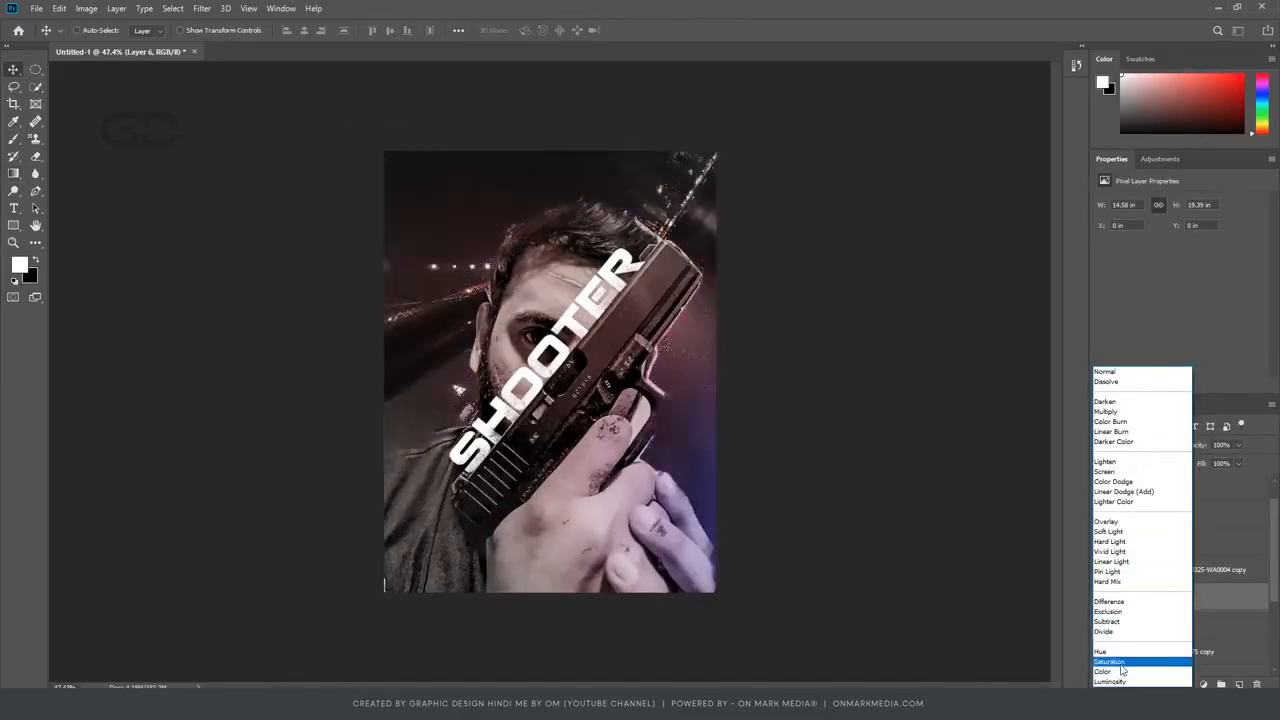
pyautogui.click(1141, 520)
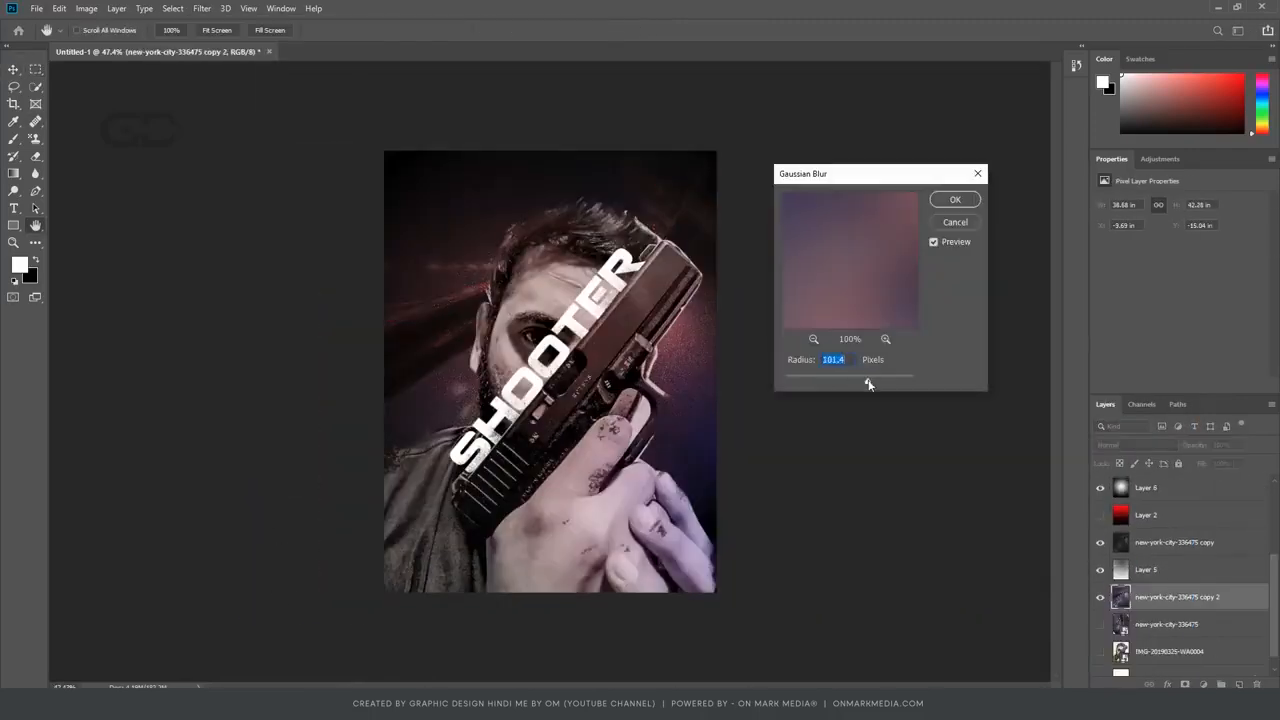
# Reduce the Gaussian Blur radius on the new-york-city-336475 copy 2 layer to a slight blur.
pyautogui.moveTo(866, 377); pyautogui.dragTo(794, 380)
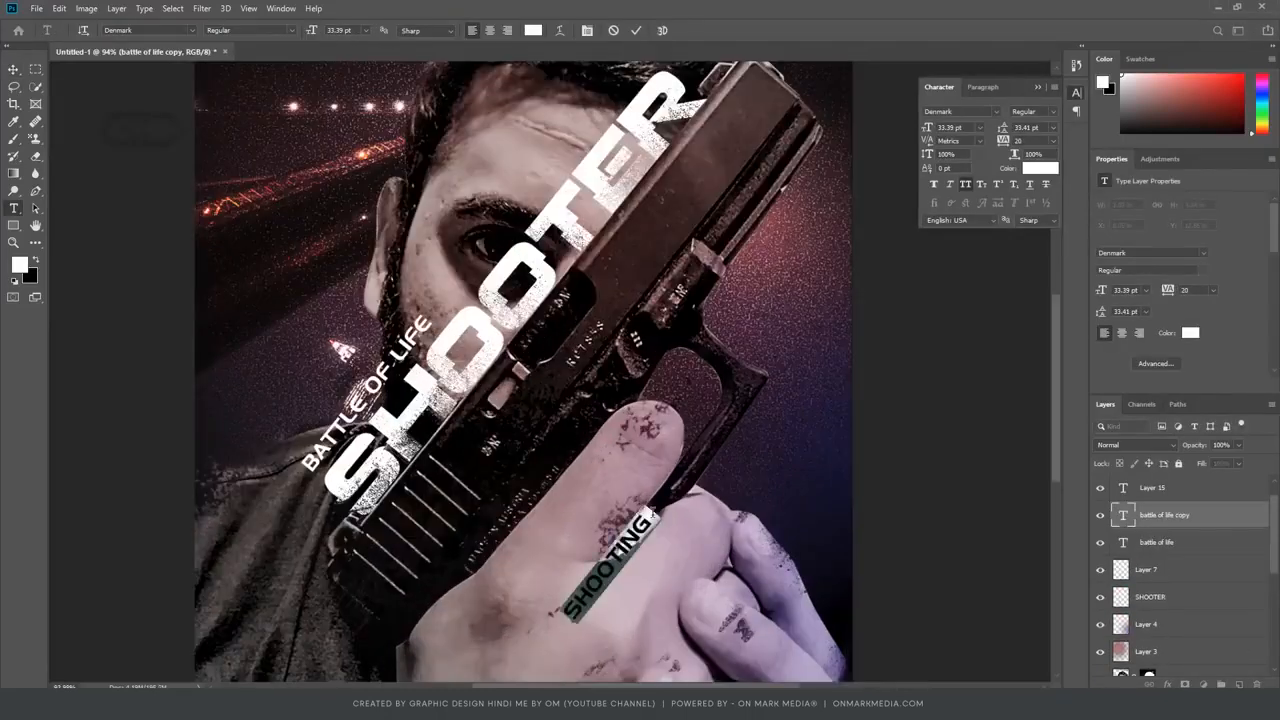
# Try a date text in place of SHOOTING and condensed fonts for the duplicated BATTLE OF LIFE tagline.
pyautogui.write('21')
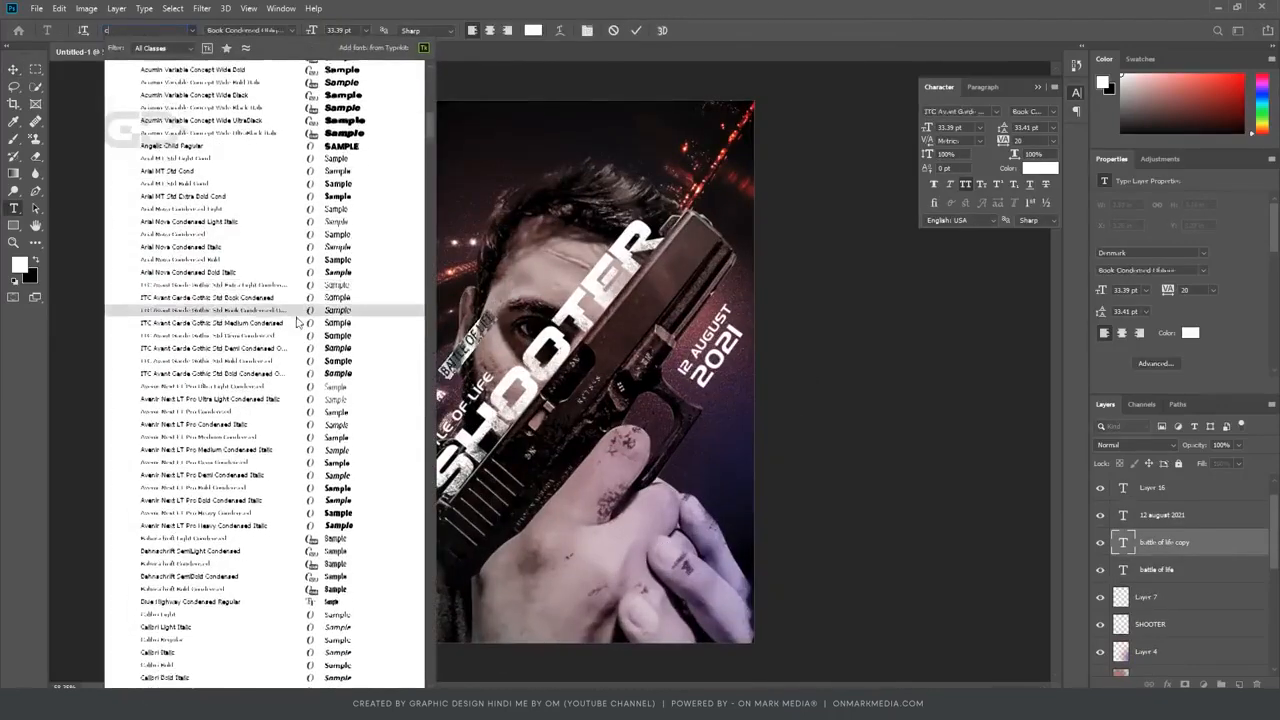
pyautogui.scroll(-20, 300, 425)
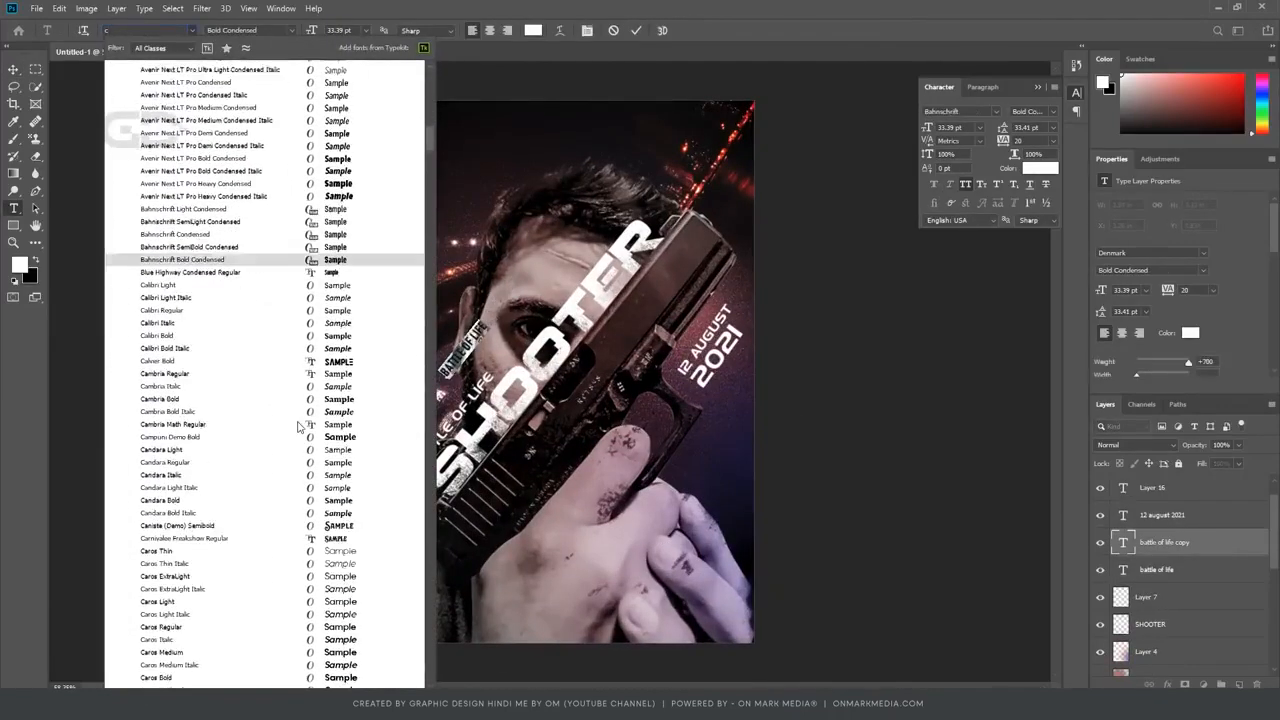
pyautogui.write('o')
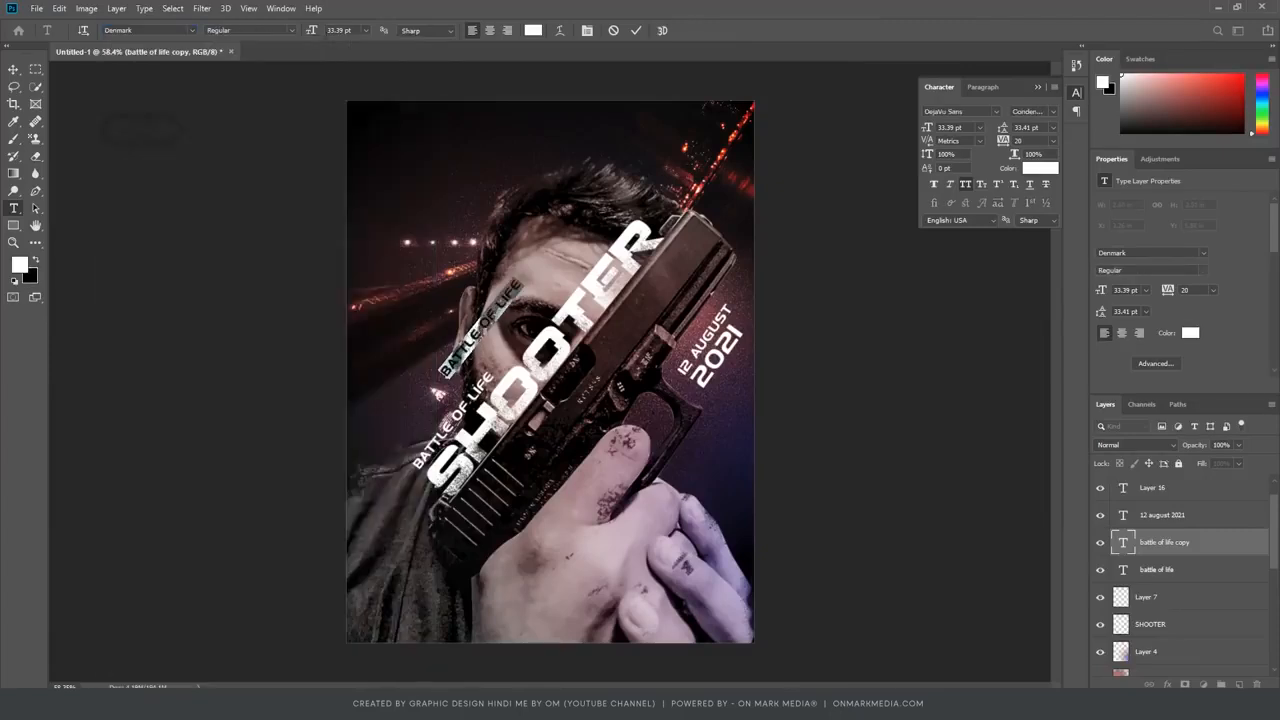
# Go back in the history to the state before the extra text layers and create a new document from it.
pyautogui.click(281, 8)
pyautogui.click(310, 235)
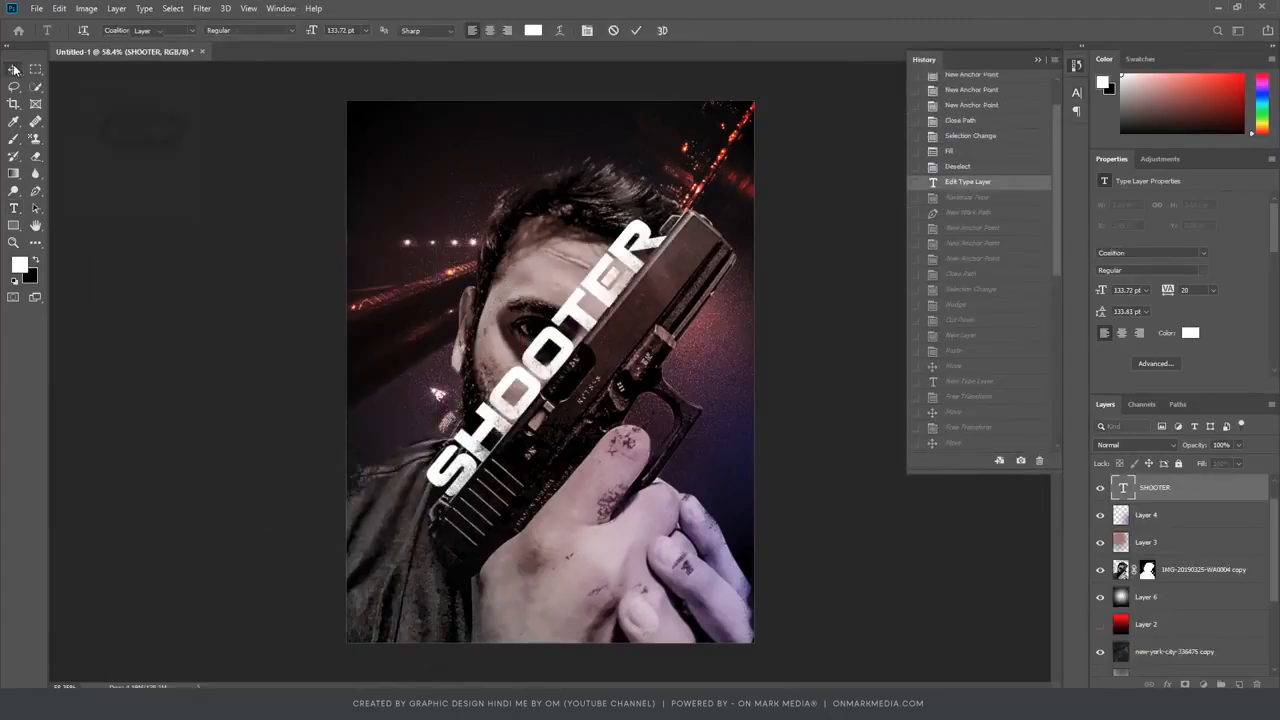
pyautogui.hotkey('ctrl', 'z')
pyautogui.hotkey('ctrl', 'z')
pyautogui.click(999, 460)
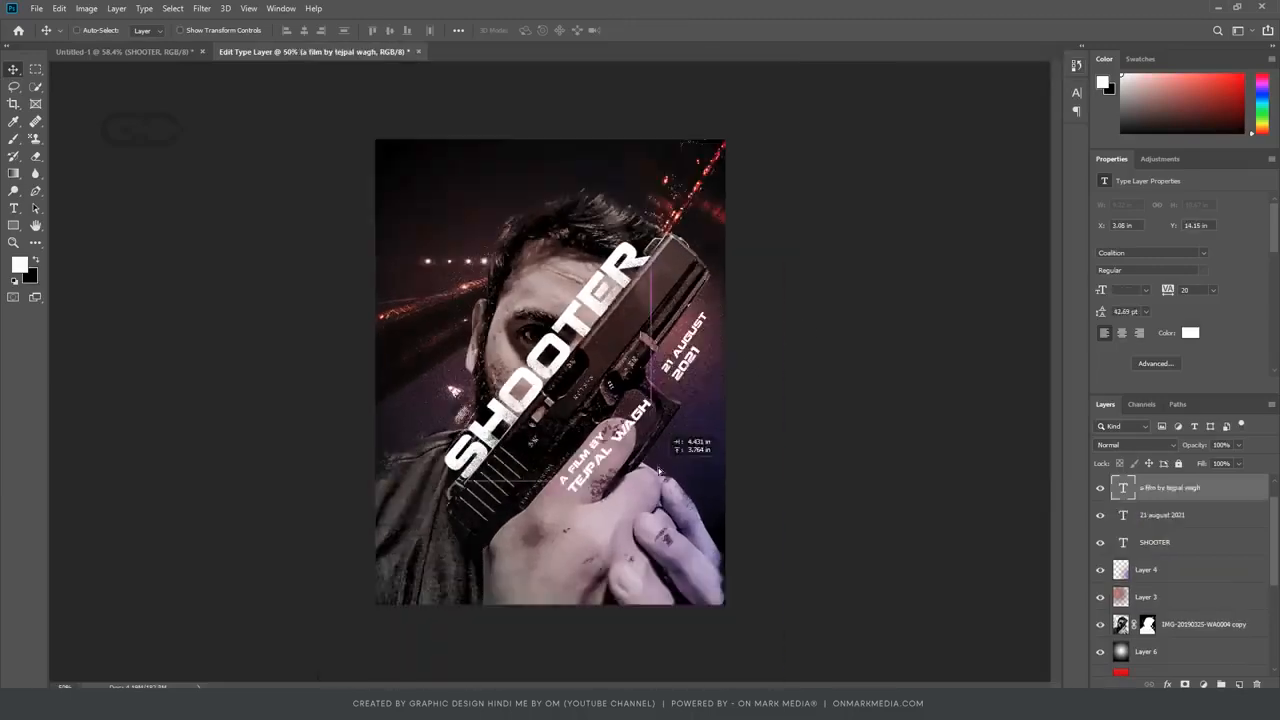
pyautogui.scroll(3, 566, 508)
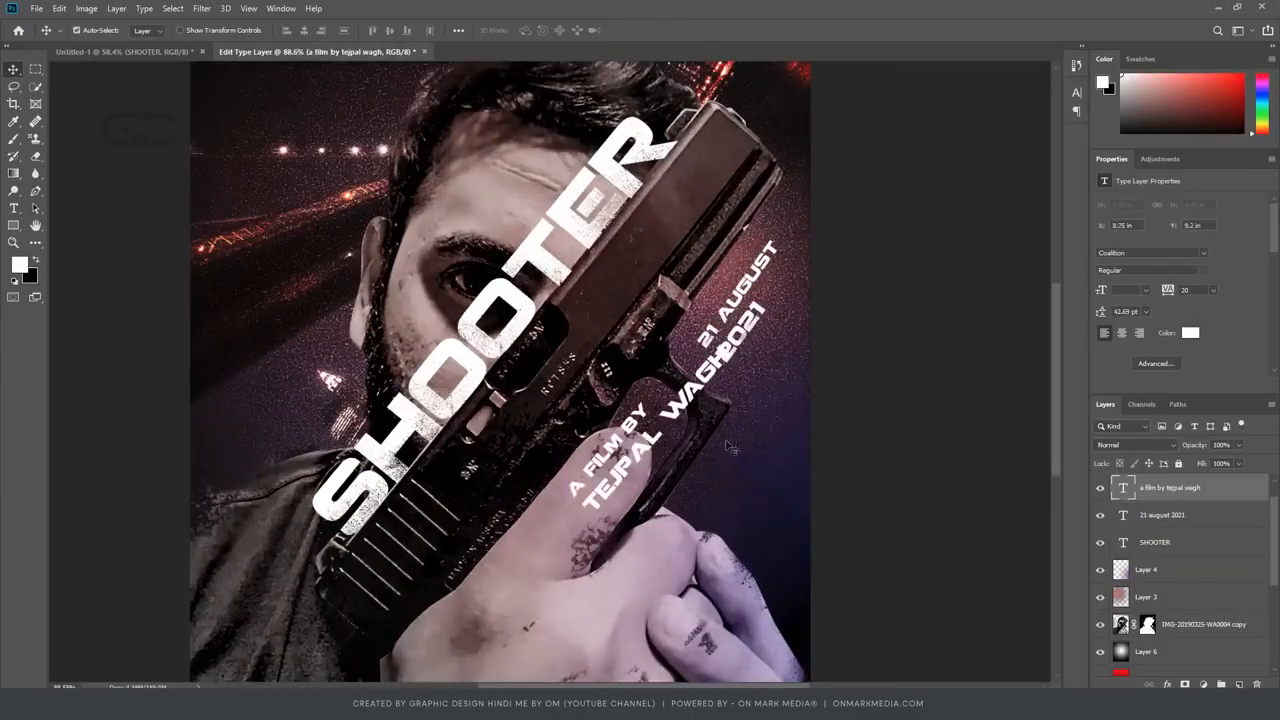
pyautogui.scroll(3, 566, 508)
pyautogui.scroll(-6, 566, 508)
pyautogui.scroll(2, 735, 430)
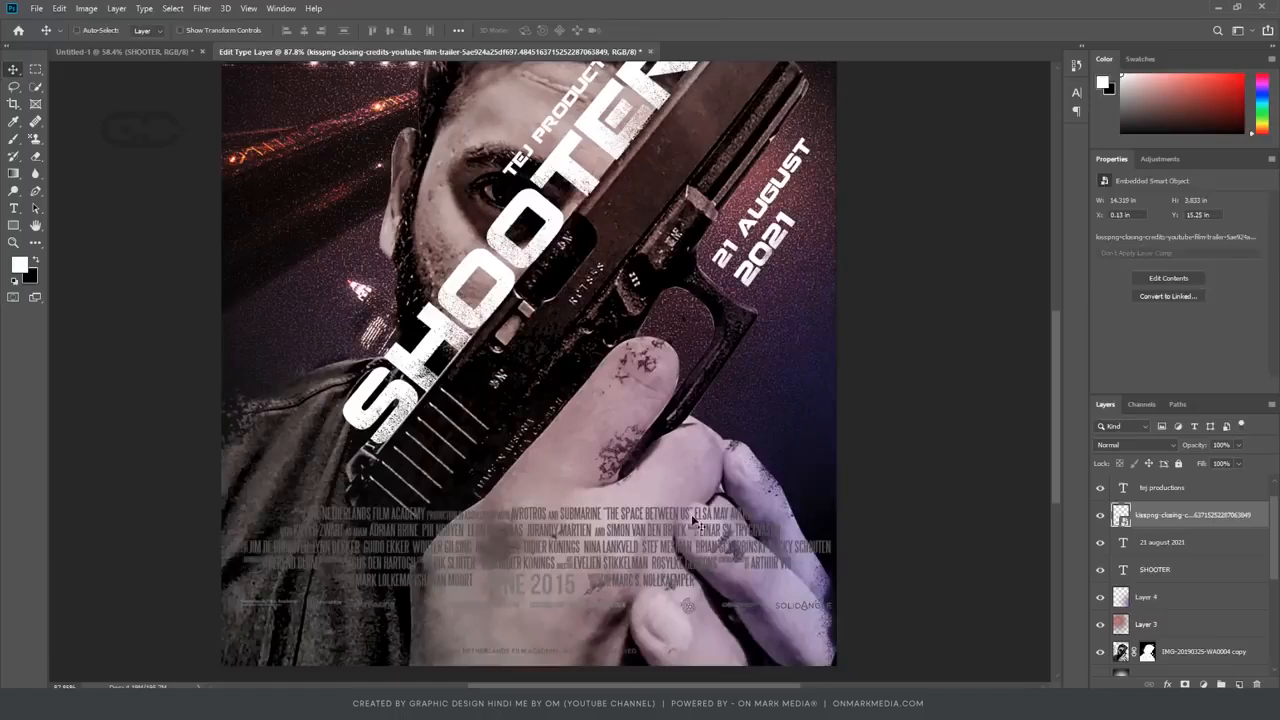
# Turn the closing credits white by raising the lightness in Hue/Saturation.
pyautogui.scroll(-4, 594, 622)
pyautogui.hotkey('ctrl', 'u')
pyautogui.moveTo(761, 314); pyautogui.dragTo(829, 317)
pyautogui.click(909, 178)
# Scale down the closing credits and move them across the lower part of the poster.
pyautogui.scroll(-2, 553, 364)
pyautogui.hotkey('ctrl', 'z')
pyautogui.hotkey('ctrl', 't')
pyautogui.moveTo(710, 514); pyautogui.dragTo(628, 411)
pyautogui.press('Return')
pyautogui.moveTo(622, 500); pyautogui.dragTo(698, 466)
pyautogui.hotkey('ctrl', 't')
pyautogui.press('Return')
# Reselect the closing credits layer and fine-tune its size and position near the poster's bottom edge.
pyautogui.scroll(5, 610, 345)
pyautogui.doubleClick(722, 370)
pyautogui.click(13, 69)
pyautogui.scroll(-4, 243, 378)
pyautogui.click(1186, 515)
pyautogui.hotkey('ctrl', 't')
pyautogui.moveTo(756, 420); pyautogui.dragTo(762, 434)
pyautogui.press('Return')
pyautogui.scroll(-4, 675, 405)
pyautogui.scroll(5, 675, 405)
pyautogui.scroll(-5, 675, 405)
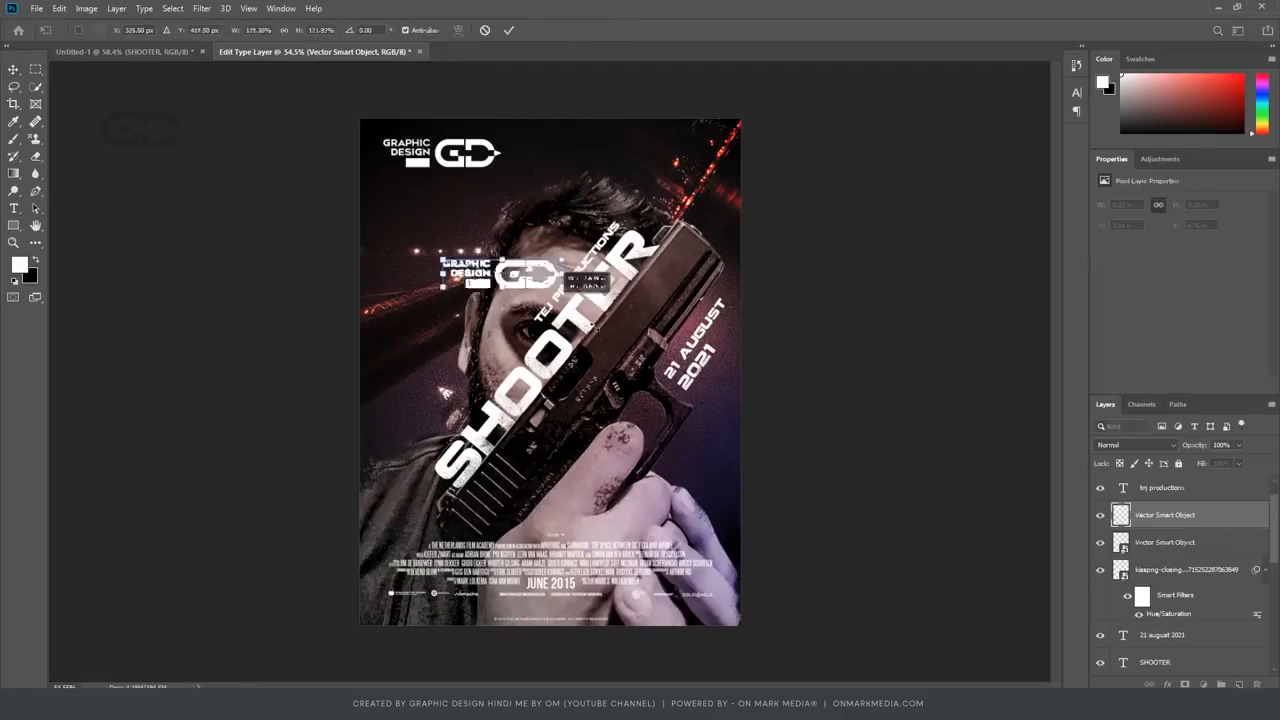
# Switch to Illustrator and bring the OnMark Media logo from logo.ai into the poster's upper-right corner.
pyautogui.moveTo(527, 273); pyautogui.dragTo(514, 205)
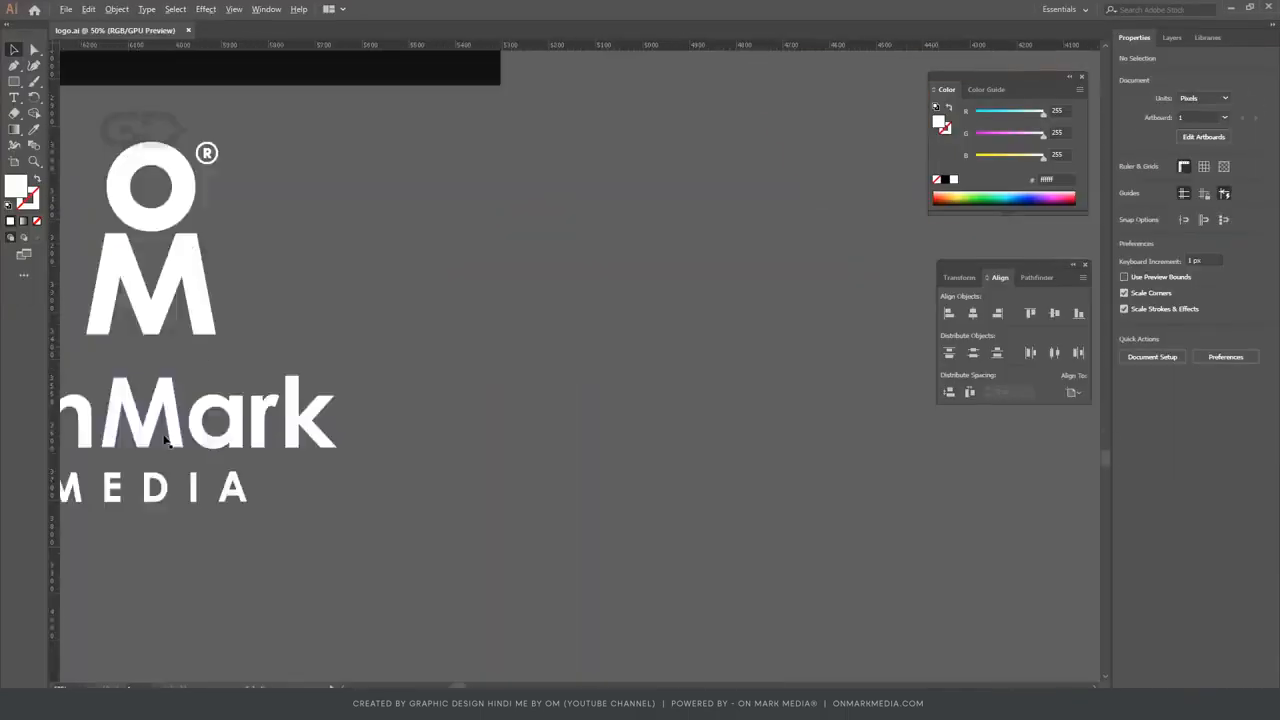
pyautogui.hotkey('ctrl', '0')
pyautogui.moveTo(360, 451); pyautogui.dragTo(500, 355)
pyautogui.moveTo(300, 380); pyautogui.dragTo(286, 669)
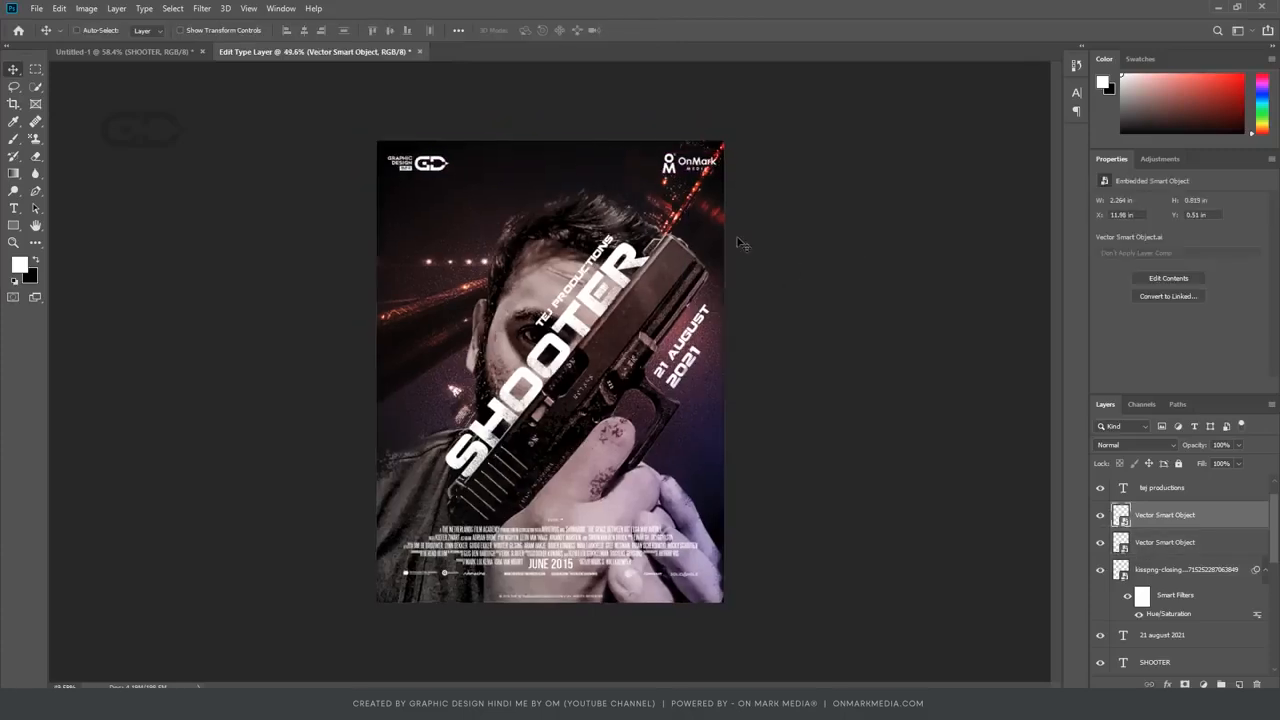
# Set the letter tracking of the TEJ PRODUCTIONS text to 260.
pyautogui.keyDown('ctrl'); pyautogui.click(571, 303); pyautogui.keyUp('ctrl')
pyautogui.hotkey('ctrl', '+')
pyautogui.hotkey('ctrl', 't')
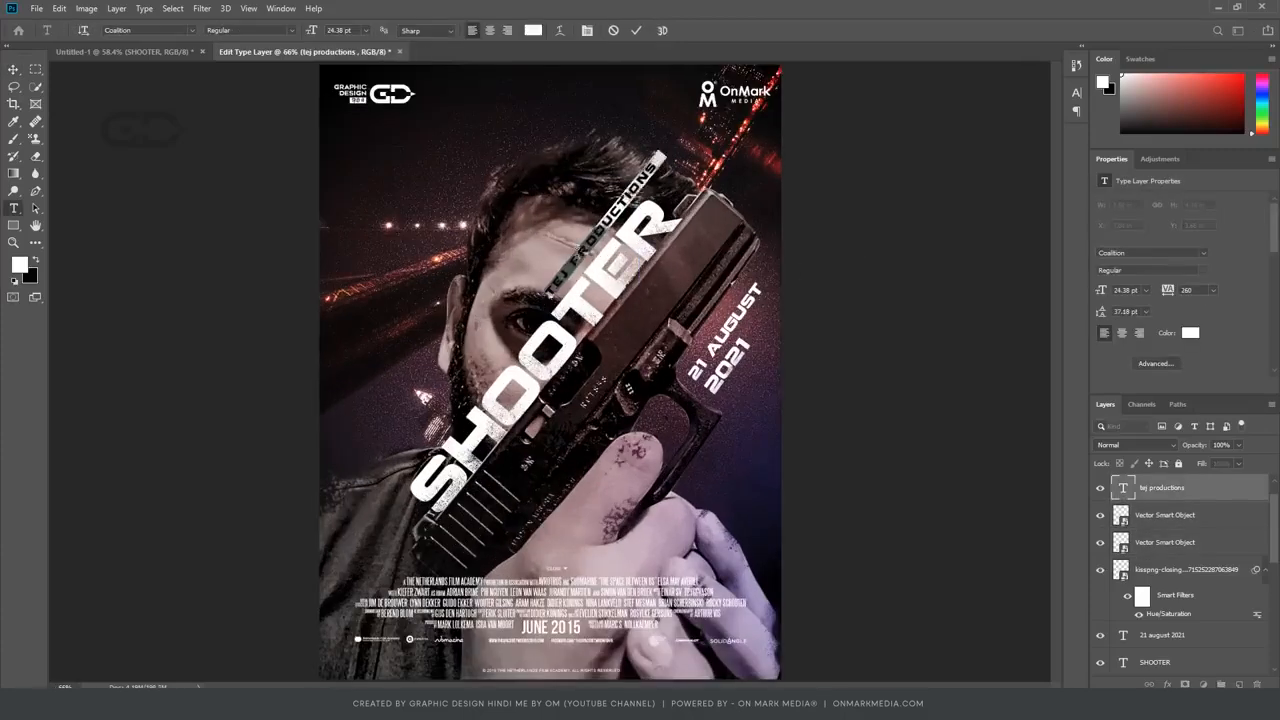
pyautogui.hotkey('ctrl', '-')
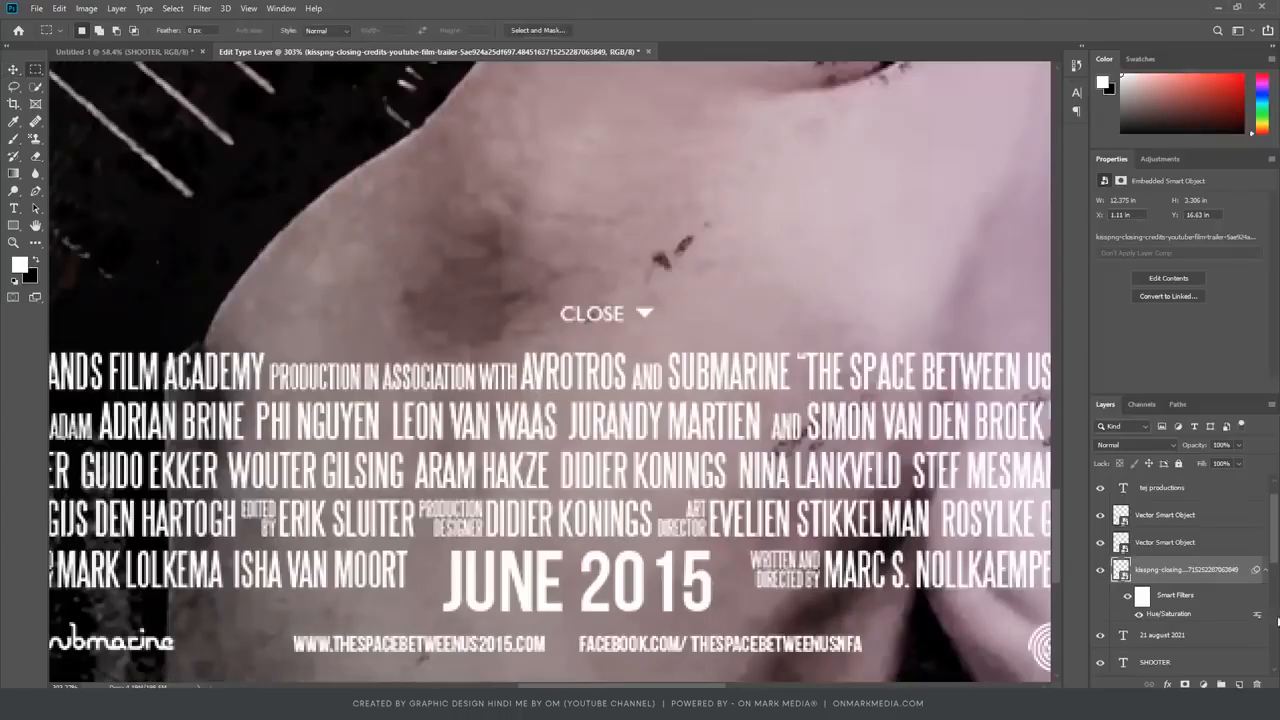
# Delete the JUNE 2015 date and the CLOSE label from the rasterized closing credits.
pyautogui.moveTo(433, 545); pyautogui.dragTo(726, 621)
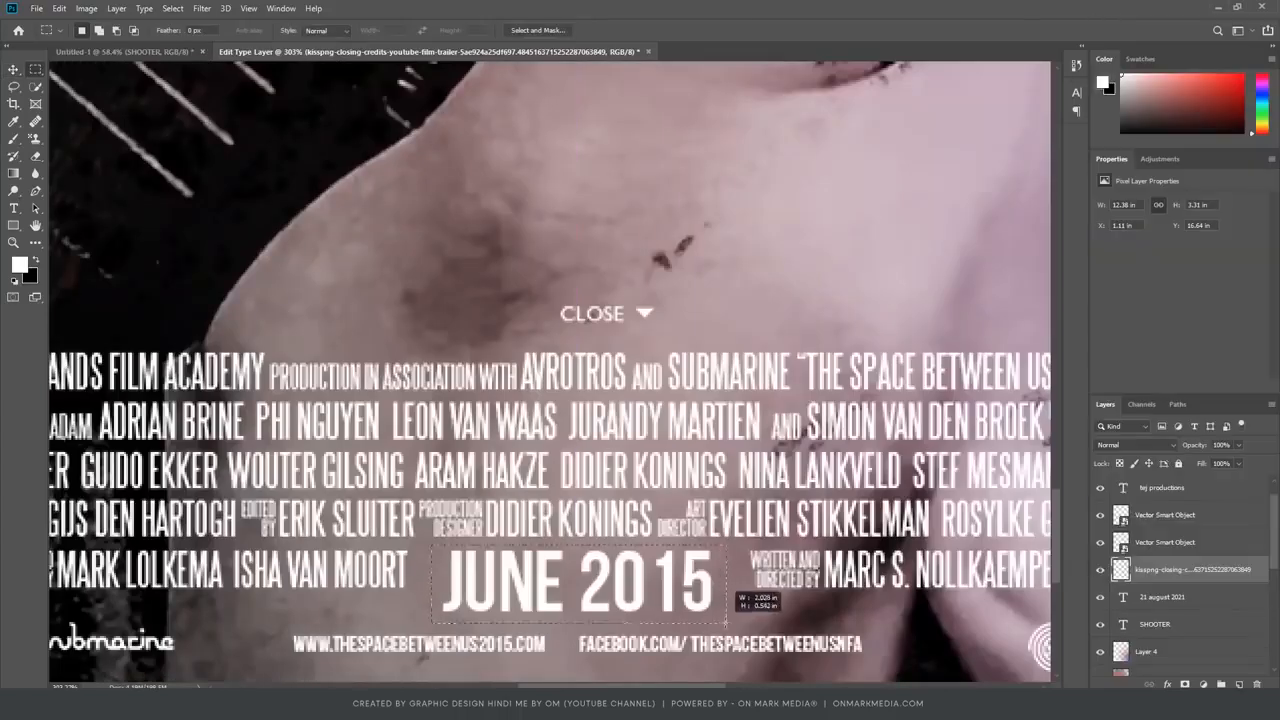
pyautogui.press('Delete')
pyautogui.hotkey('ctrl', 'd')
pyautogui.press('v')
pyautogui.scroll(-6, 590, 425)
pyautogui.press('m')
pyautogui.moveTo(570, 354); pyautogui.dragTo(628, 378)
pyautogui.press('Delete')
pyautogui.scroll(-12, 600, 412)
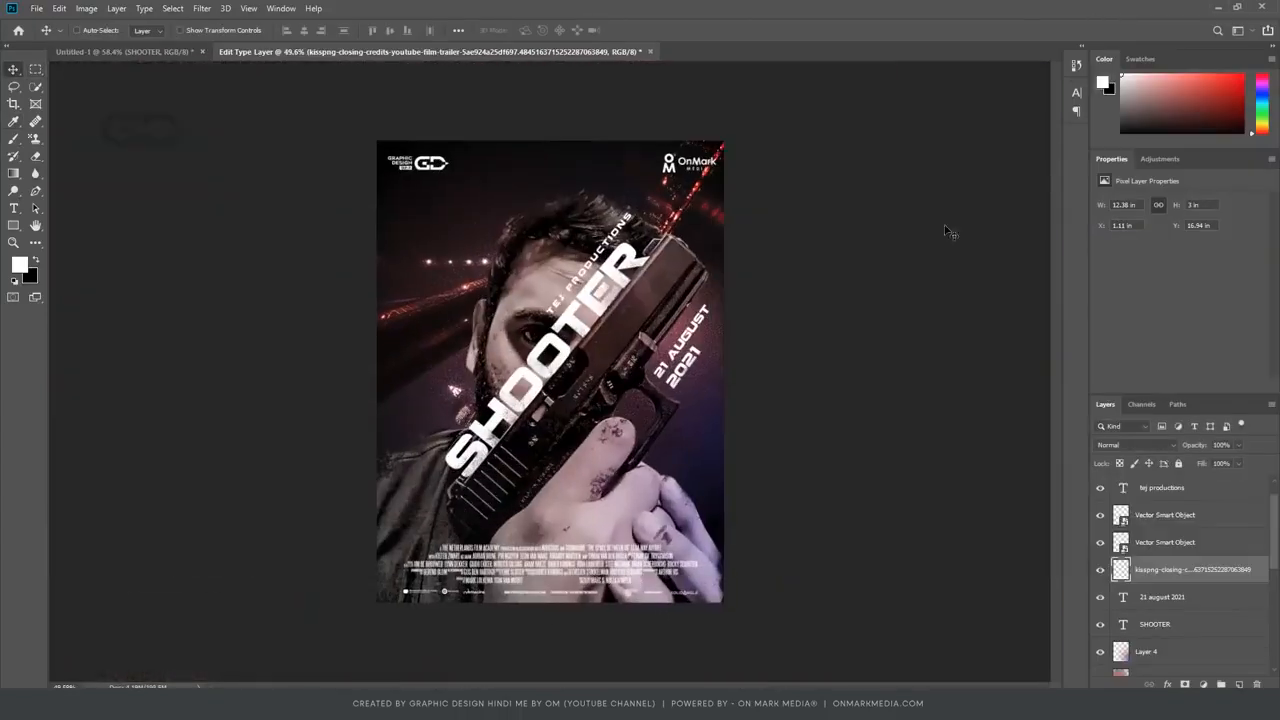
# Cut a diagonal slice of the rasterized SHOOTER title onto a new layer and nudge it slightly out of line.
pyautogui.click(588, 354)
pyautogui.scroll(4, 588, 354)
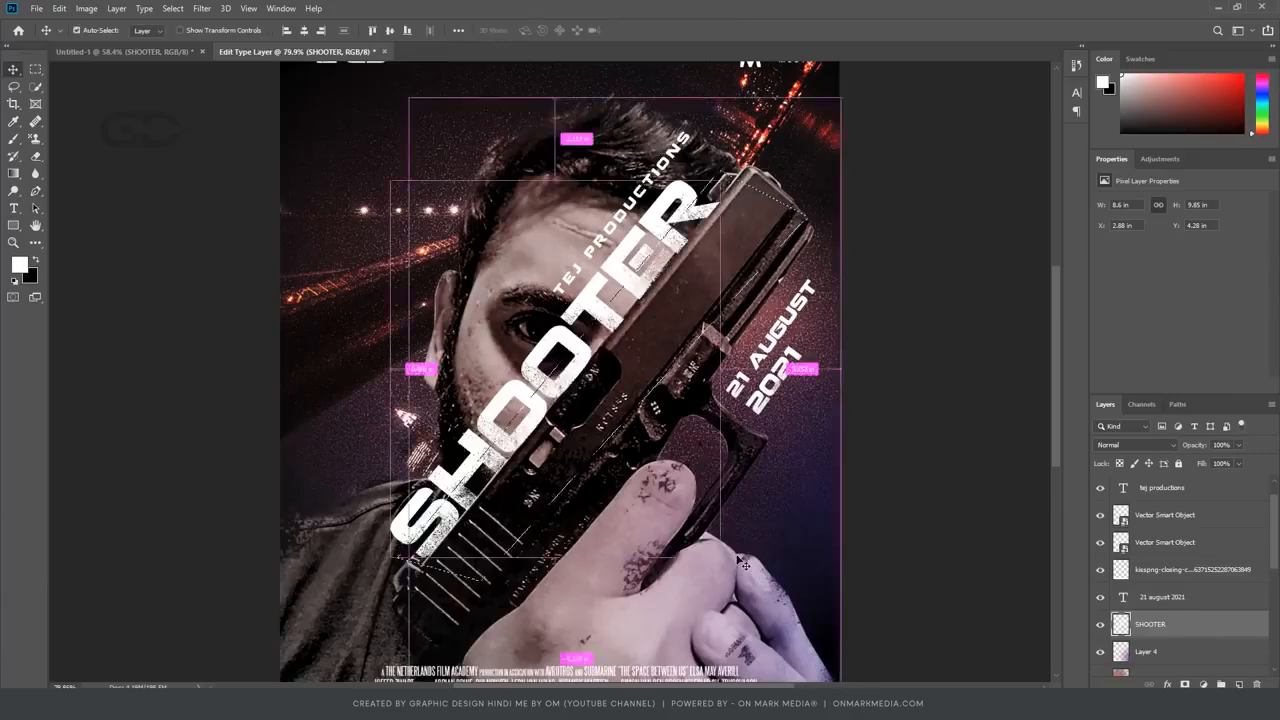
pyautogui.hotkey('ctrl', 'shift', 'j')
pyautogui.press('Left')
pyautogui.press('Down')
pyautogui.keyDown('shift'); pyautogui.click(1151, 651); pyautogui.keyUp('shift')
pyautogui.press('Up')
pyautogui.press('Right')
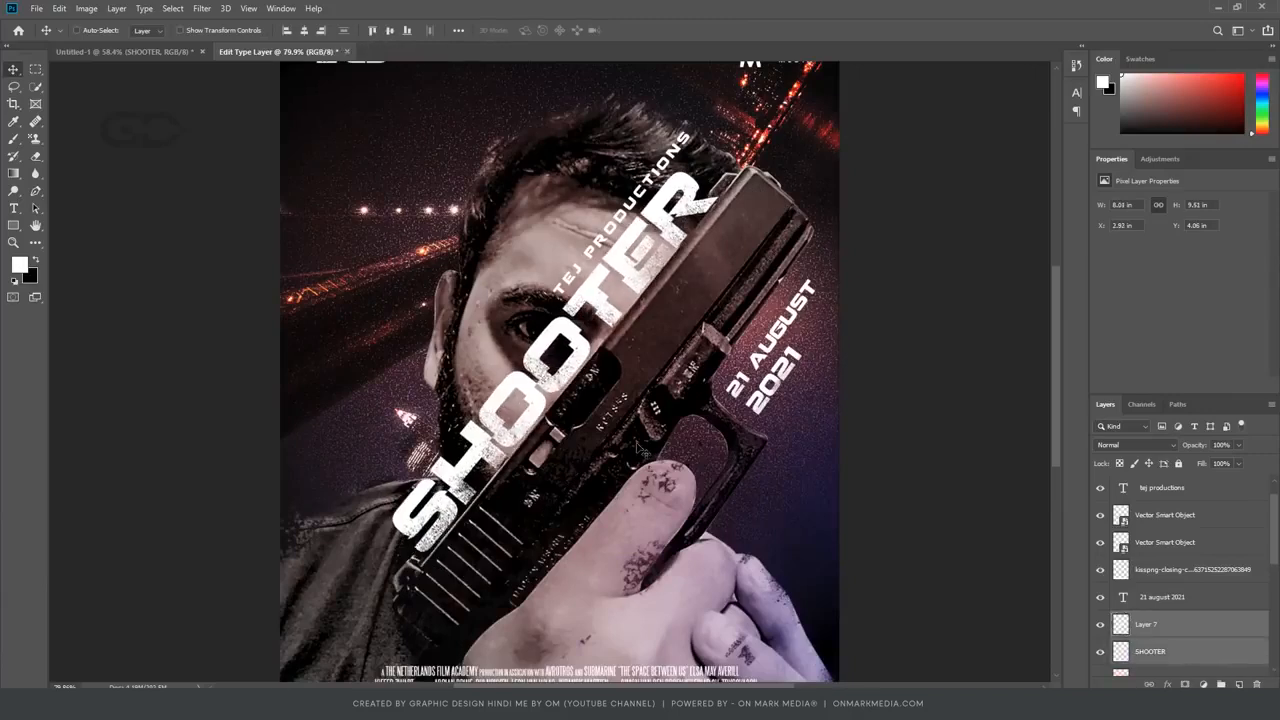
# Nudge both SHOOTER title pieces up and resize them together slightly.
pyautogui.press('Up')
pyautogui.scroll(3, 733, 187)
pyautogui.hotkey('ctrl', 't')
pyautogui.moveTo(733, 187); pyautogui.dragTo(731, 182)
pyautogui.press('Return')
pyautogui.scroll(-7, 587, 338)
# Move the OnMark Media logo over to the GD logo to compare their size and height.
pyautogui.hotkey('ctrl', 't')
pyautogui.moveTo(542, 176); pyautogui.dragTo(359, 396)
pyautogui.moveTo(341, 417); pyautogui.dragTo(474, 309)
pyautogui.moveTo(703, 142); pyautogui.dragTo(438, 142)
pyautogui.hotkey('ctrl', 't')
pyautogui.scroll(5, 438, 142)
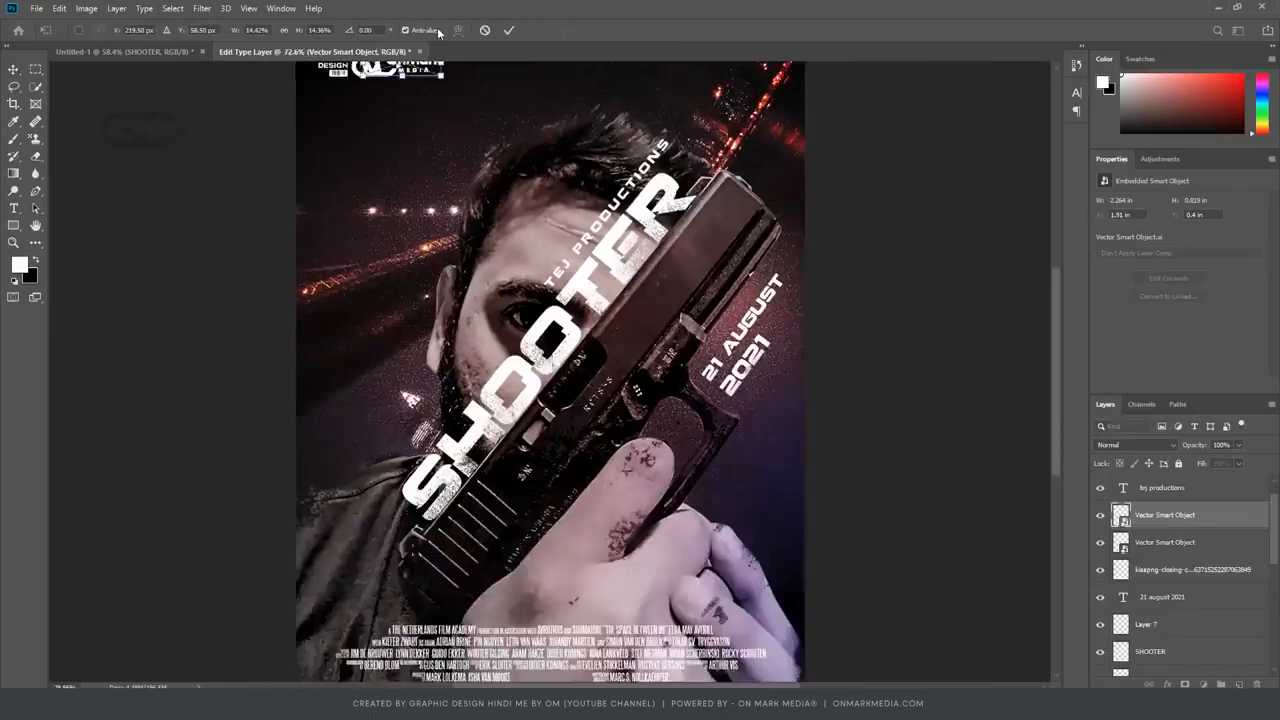
# Line up the OnMark Media logo with the GD logo and return it to the poster's upper-right corner.
pyautogui.click(450, 252)
pyautogui.hotkey('ctrl', 't')
pyautogui.click(440, 254)
pyautogui.hotkey('ctrl', 't')
pyautogui.moveTo(484, 234); pyautogui.dragTo(471, 239)
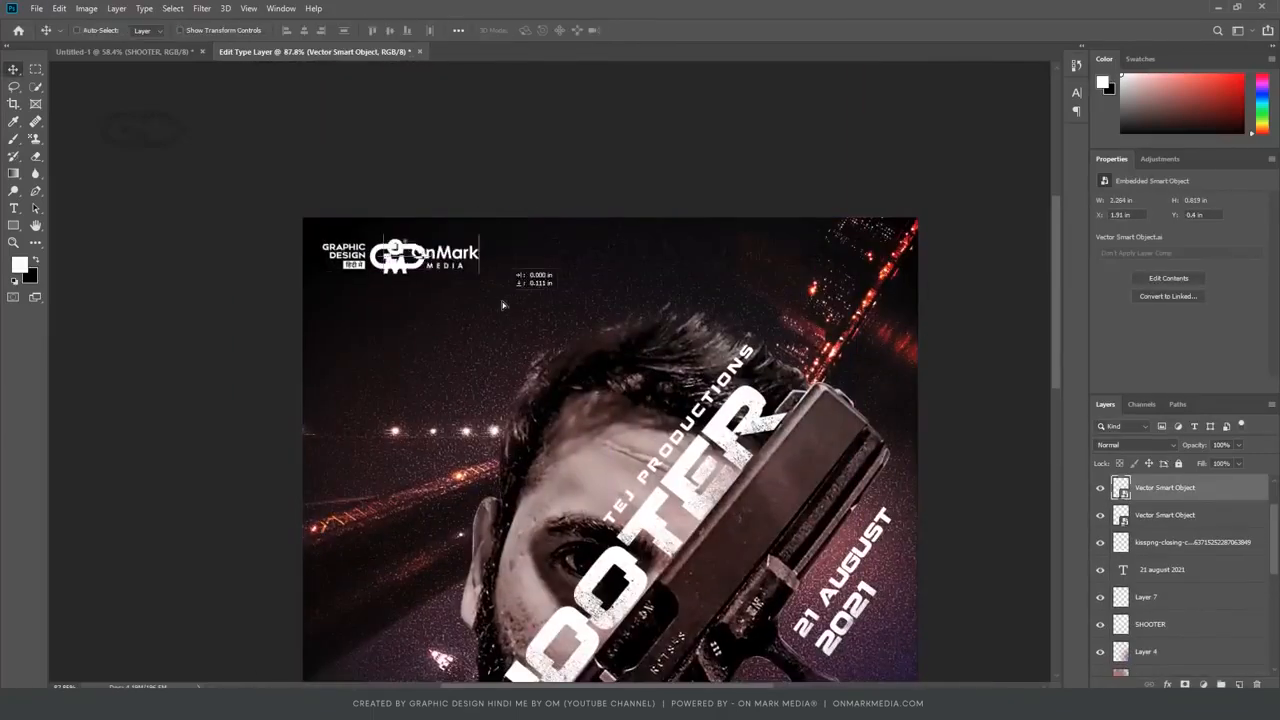
pyautogui.moveTo(503, 305); pyautogui.dragTo(928, 305)
# Examine the background layers by selecting them on the poster and toggling their visibility, including the red Layer 2.
pyautogui.scroll(-7, 900, 312)
pyautogui.scroll(5, 748, 472)
pyautogui.rightClick(757, 448)
pyautogui.click(780, 460)
pyautogui.rightClick(734, 441)
pyautogui.click(758, 478)
pyautogui.moveTo(734, 463); pyautogui.dragTo(826, 495)
pyautogui.scroll(-3, 828, 493)
pyautogui.click(1100, 636)
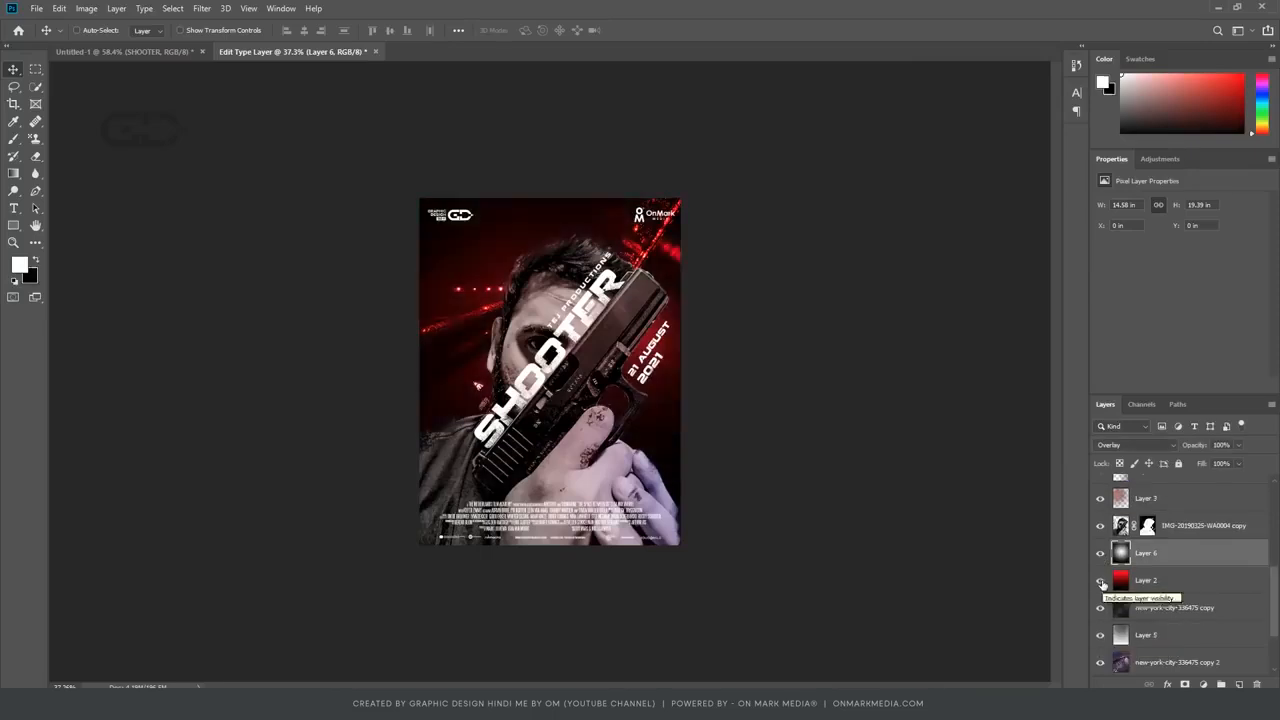
pyautogui.scroll(-1, 1180, 600)
# Erase the area of Layer 5 around the bright light beside the man's neck with a Soft Round eraser.
pyautogui.click(1188, 610)
pyautogui.scroll(8, 480, 346)
pyautogui.press('e')
pyautogui.click(84, 31)
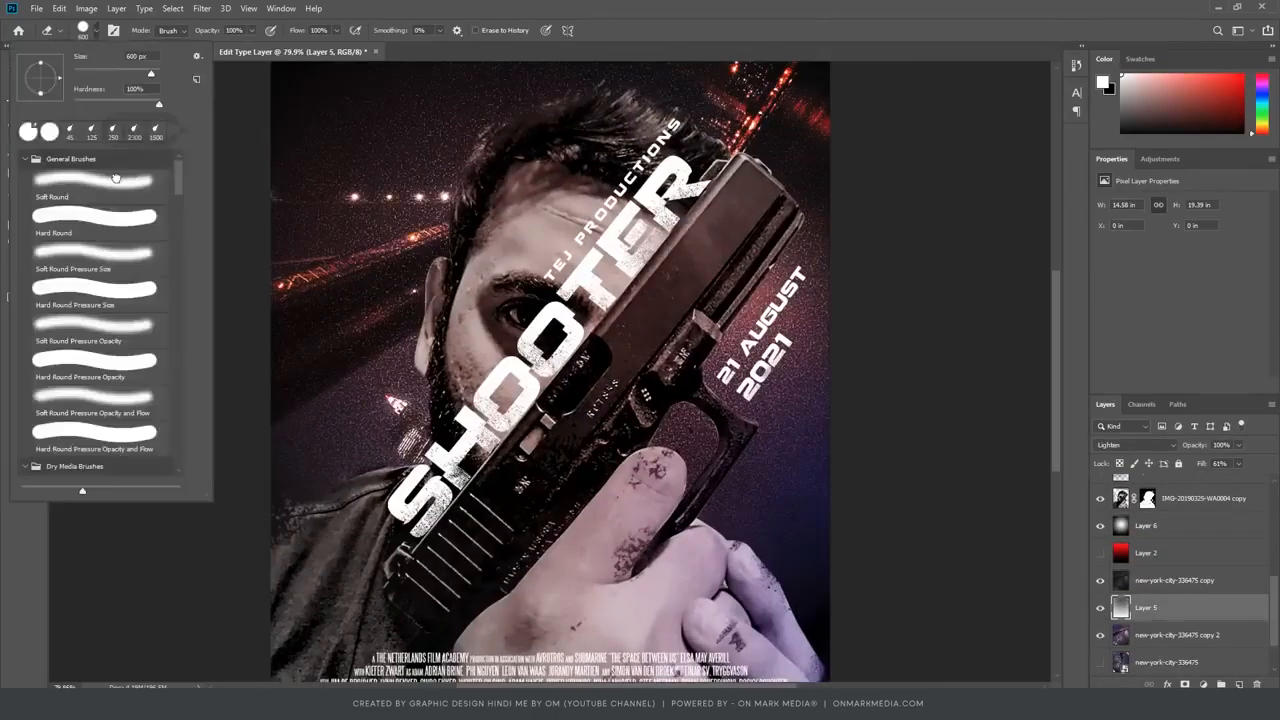
pyautogui.click(396, 394)
pyautogui.scroll(-6, 568, 272)
pyautogui.press('v')
pyautogui.scroll(12, 602, 440)
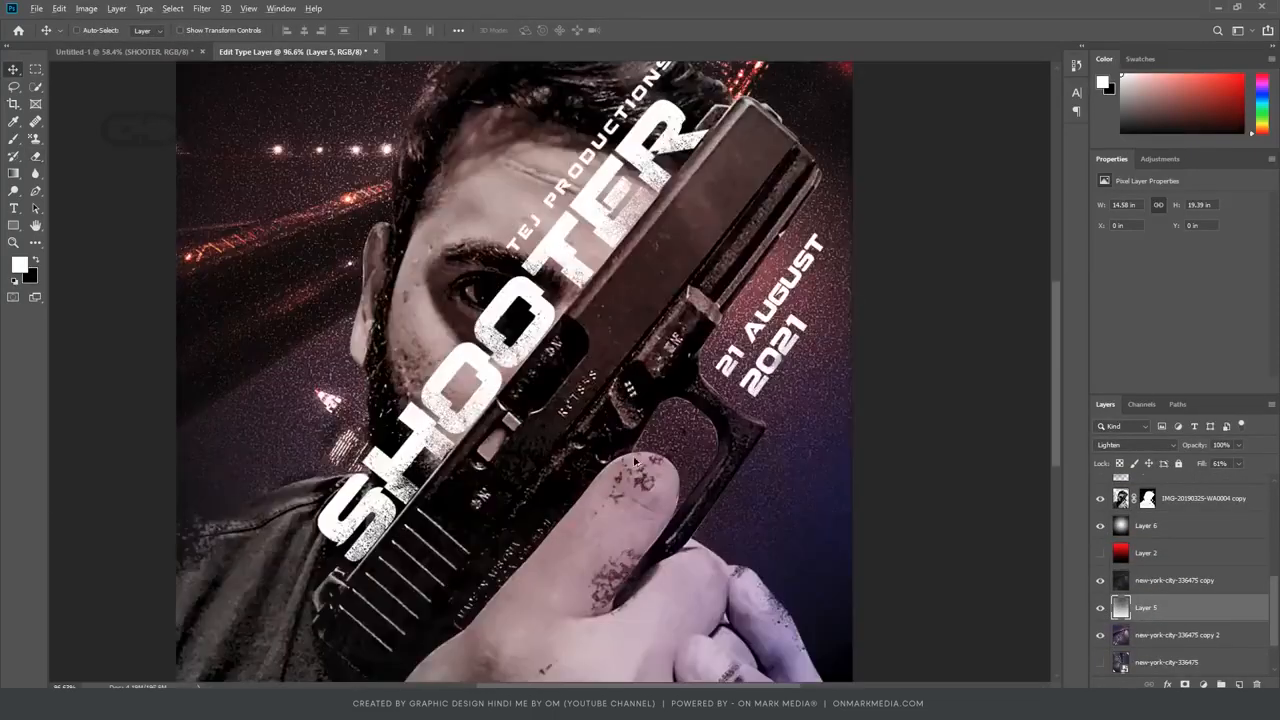
# Try placing a repositioned duplicate of the original IMG-20190325-WA0004 photo behind the masked man.
pyautogui.scroll(-2, 1180, 607)
pyautogui.click(1178, 607)
pyautogui.click(1178, 634)
pyautogui.hotkey('ctrl', 'j')
pyautogui.moveTo(1178, 634); pyautogui.dragTo(1215, 511)
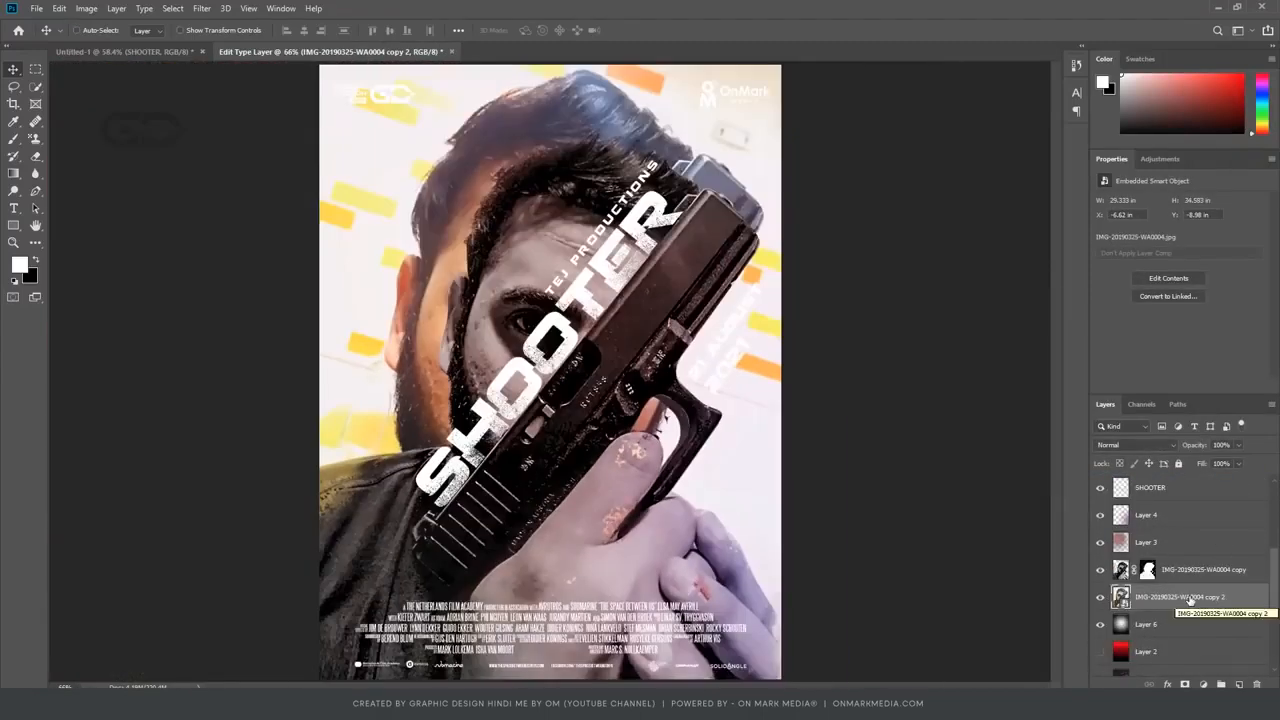
pyautogui.hotkey('ctrl', 't')
pyautogui.moveTo(808, 171); pyautogui.dragTo(794, 443)
pyautogui.press('Return')
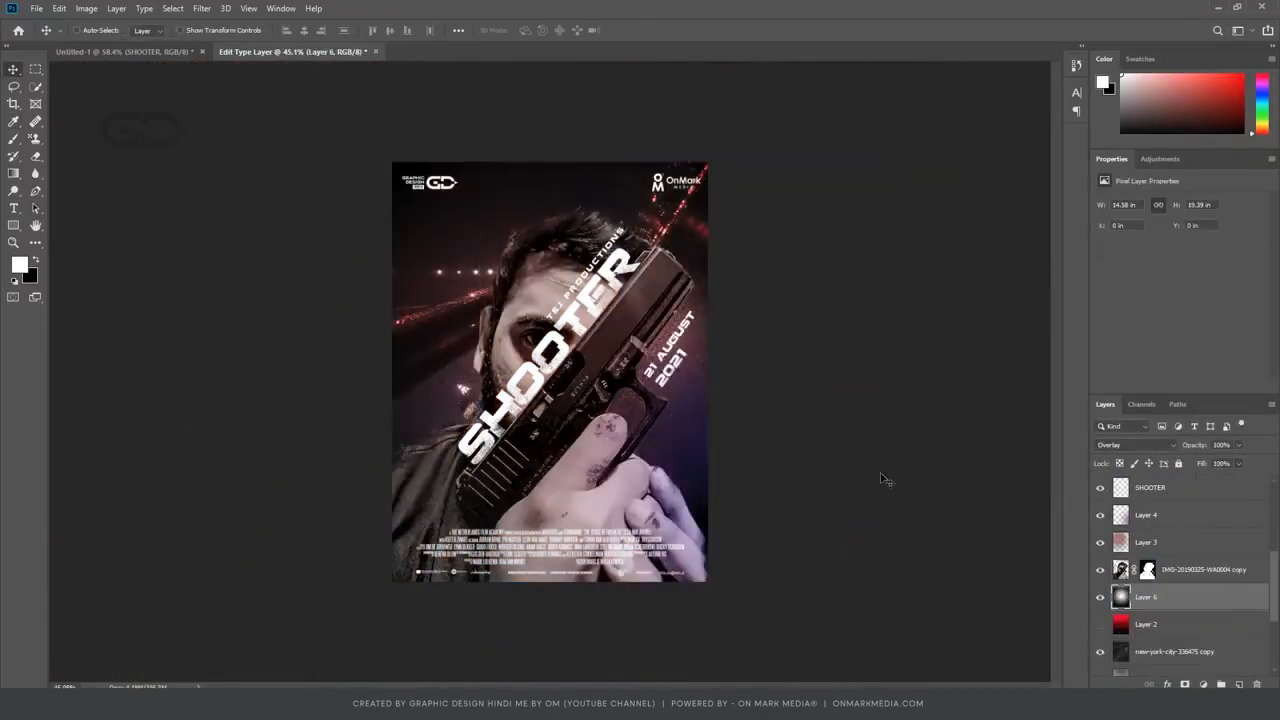
# Add a Photo Filter adjustment layer above the duplicated masked man photo and choose a warm filter colour.
pyautogui.hotkey('ctrl', '0')
pyautogui.click(1135, 444)
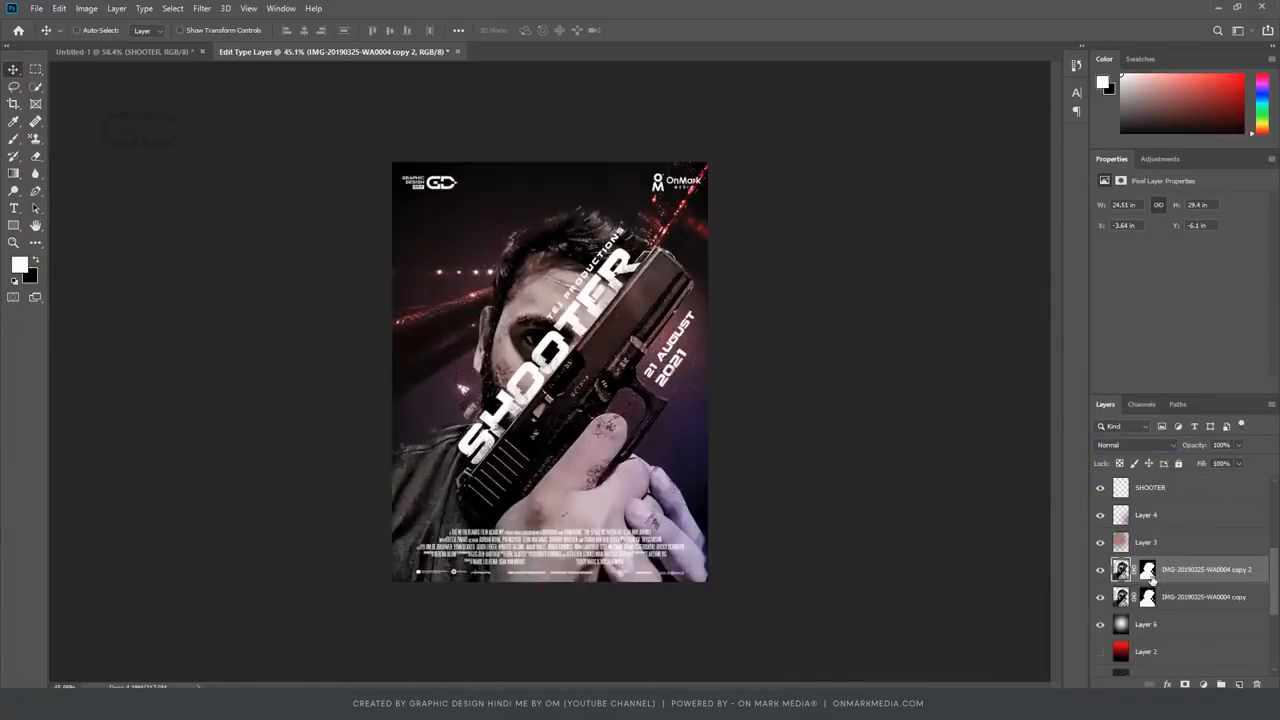
pyautogui.click(1203, 684)
pyautogui.click(1130, 600)
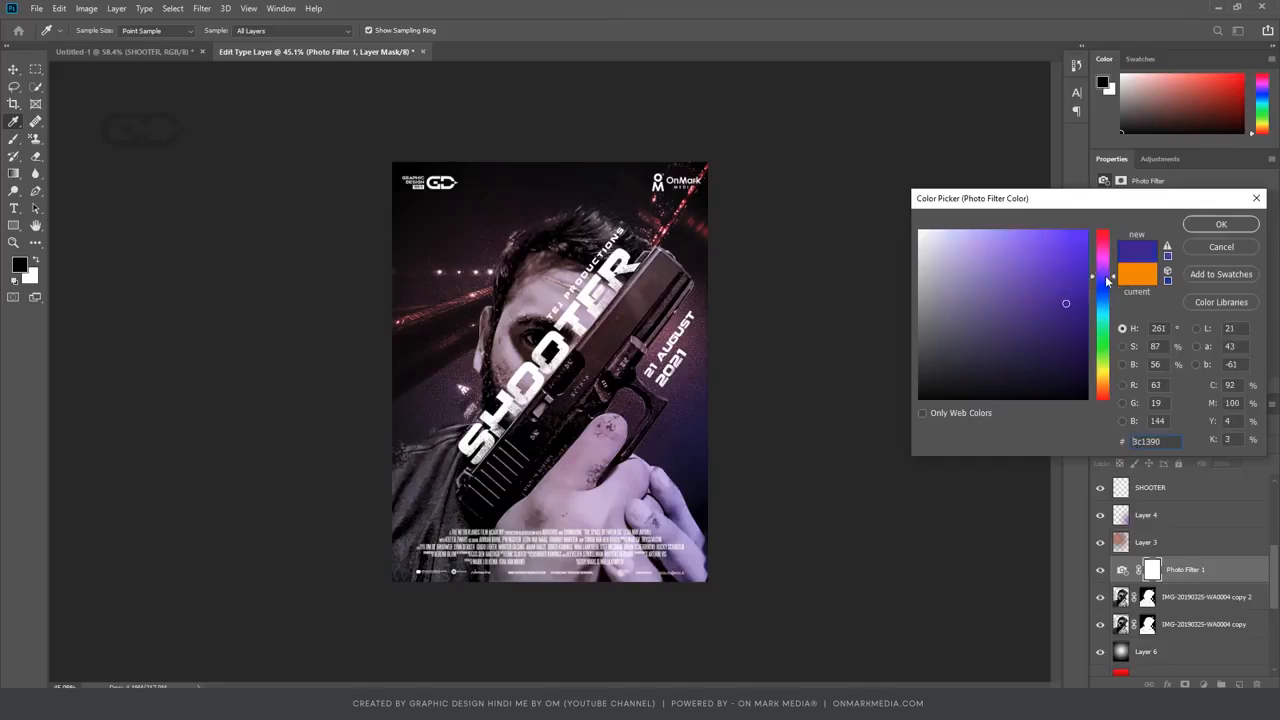
pyautogui.moveTo(1106, 278); pyautogui.dragTo(1109, 380)
pyautogui.click(1072, 251)
pyautogui.moveTo(1109, 305); pyautogui.dragTo(1115, 387)
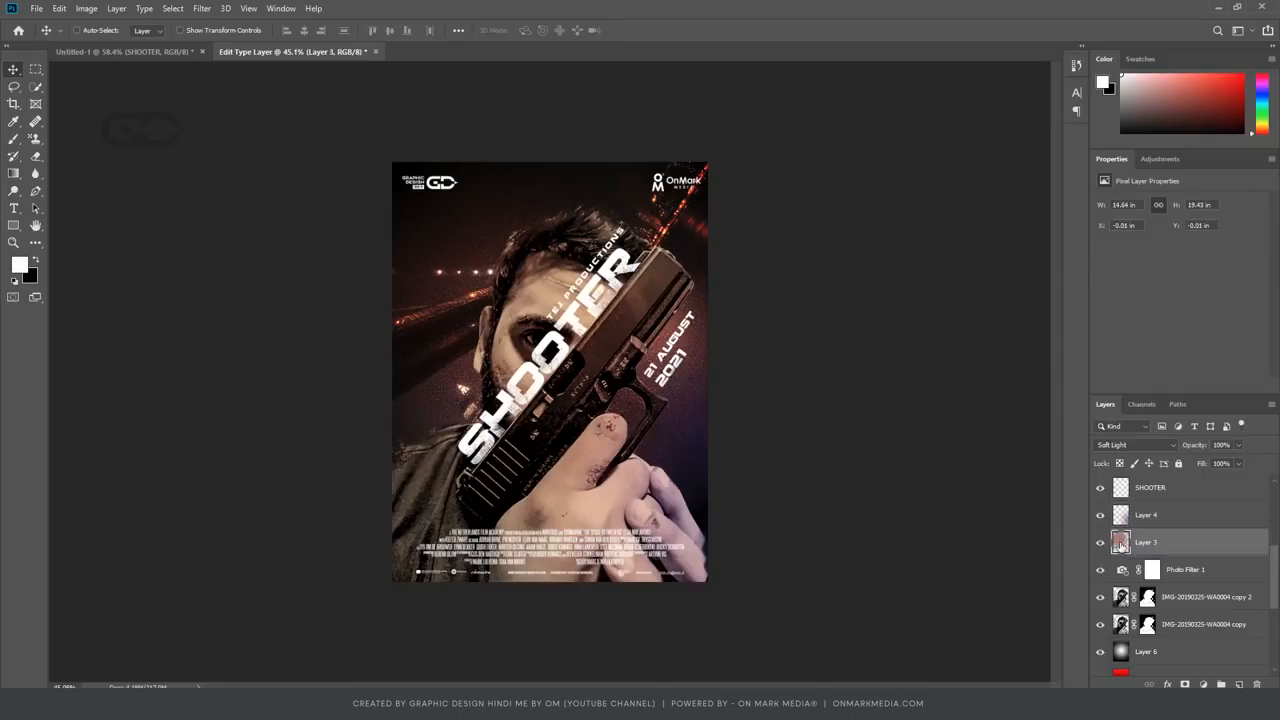
# Shift the colour tint of Layer 3 to blue with Hue/Saturation.
pyautogui.hotkey('ctrl', 'u')
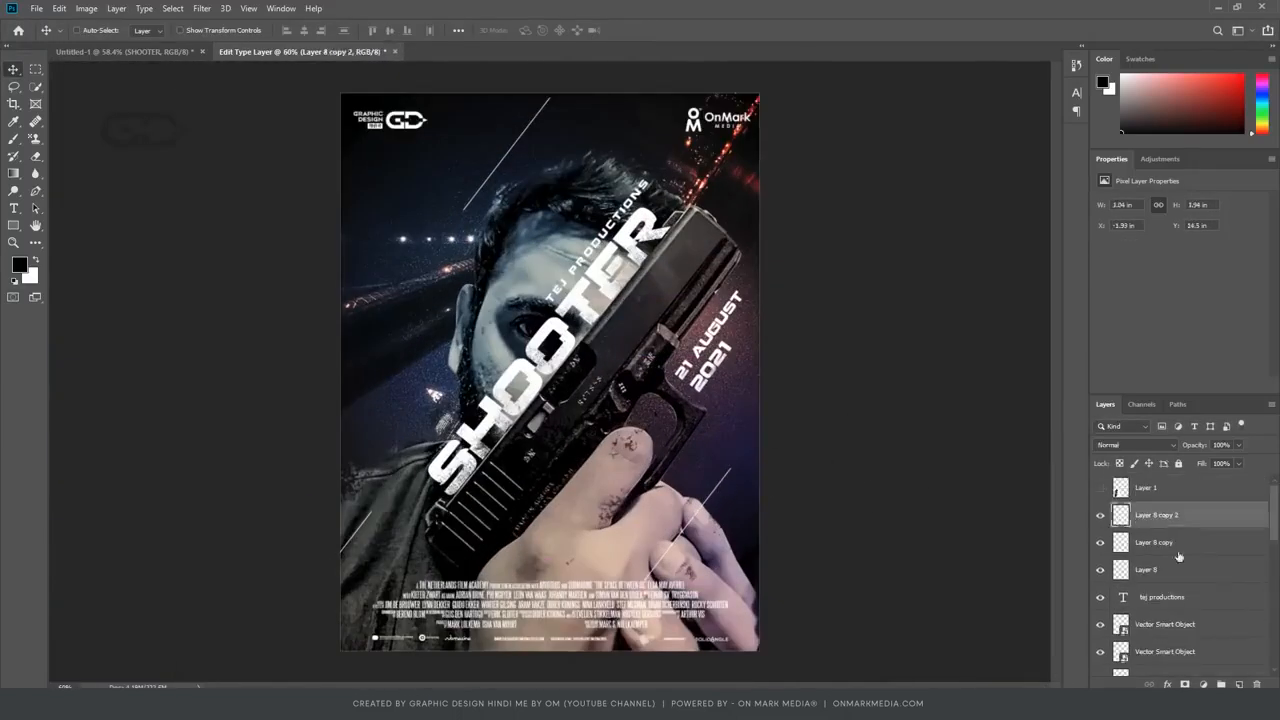
# Try different blending modes, including Overlay, on the thin diagonal line layers.
pyautogui.click(1137, 445)
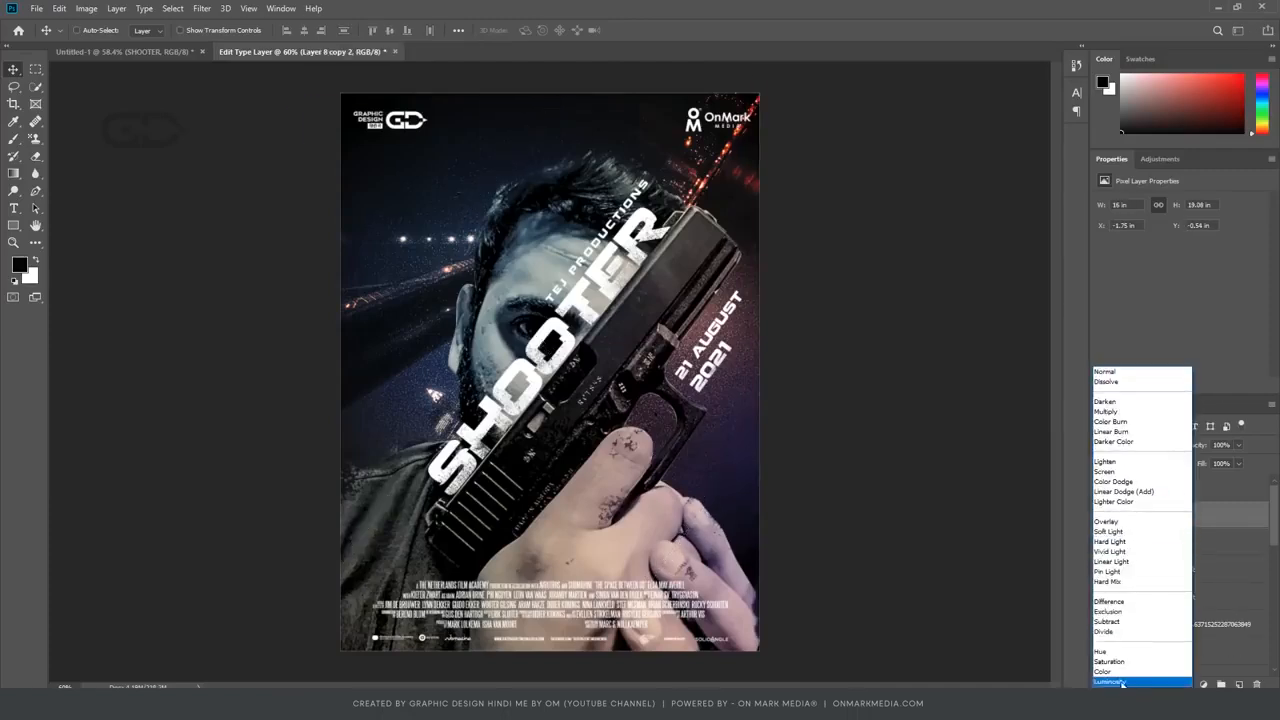
pyautogui.click(1115, 372)
pyautogui.press('v')
pyautogui.click(1137, 445)
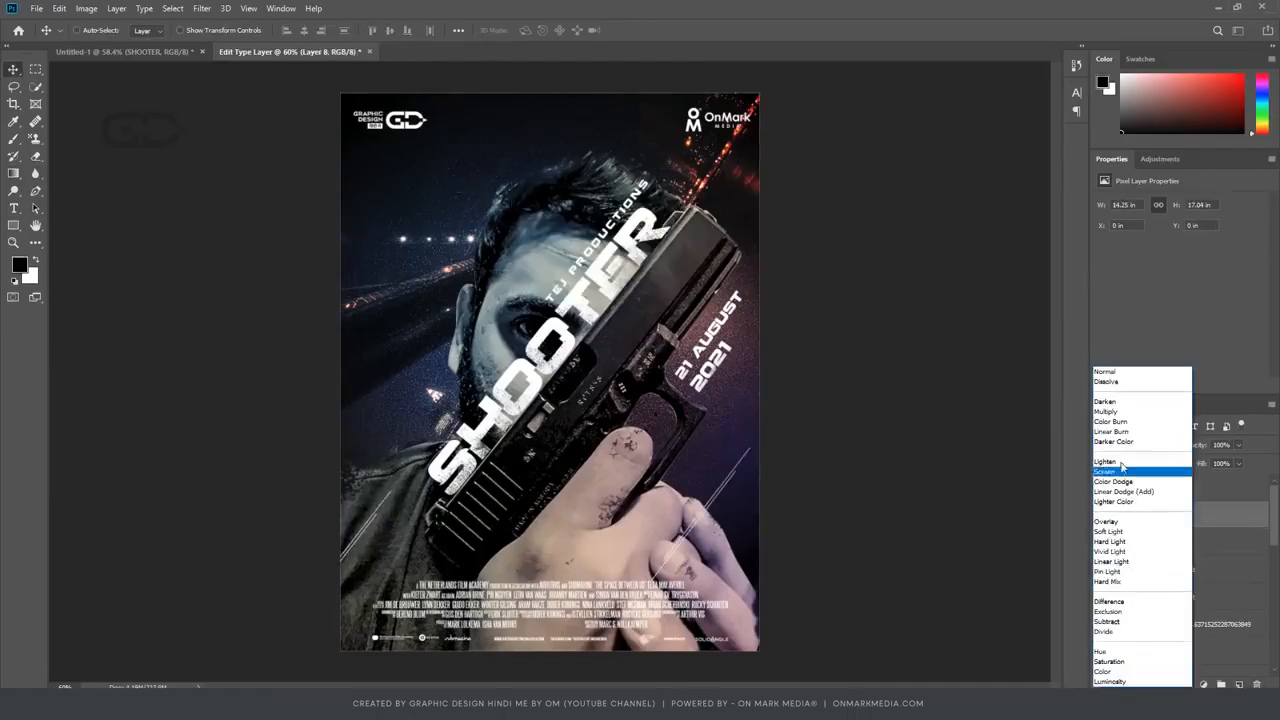
pyautogui.click(1106, 521)
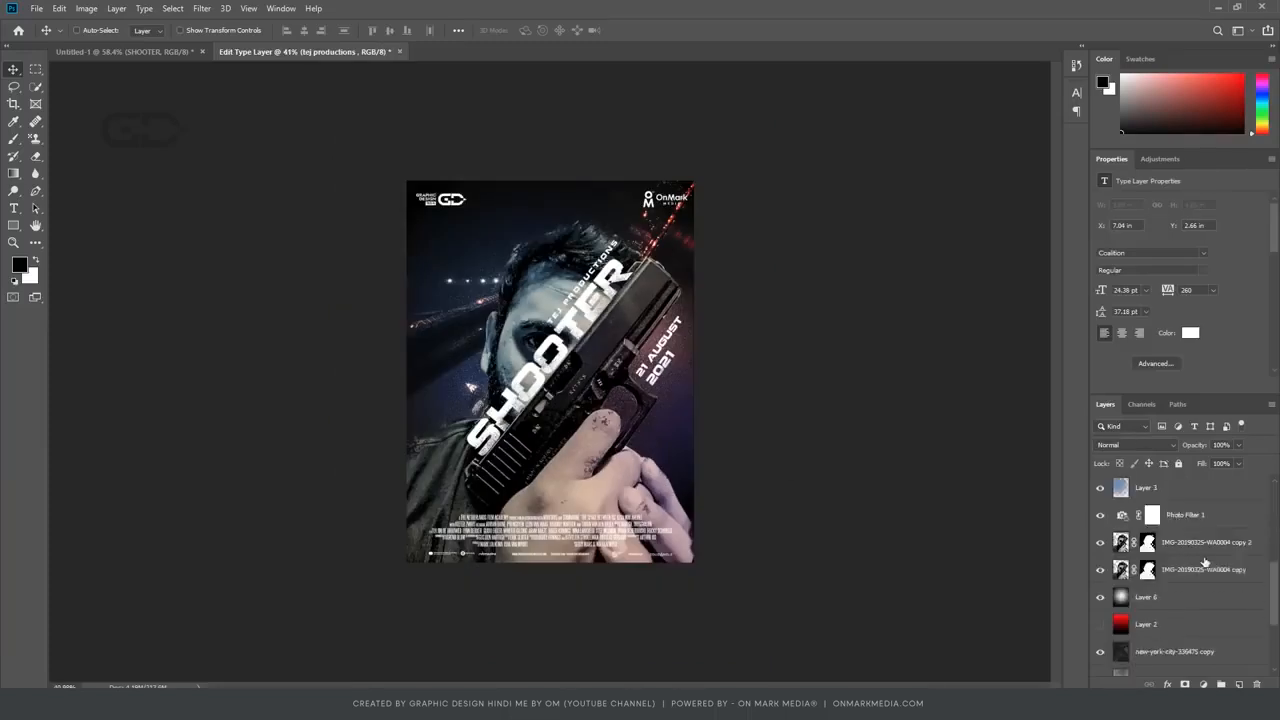
# Save the poster as shooter.psd and stamp all its layers into a new merged layer.
pyautogui.hotkey('ctrl', 'shift', 's')
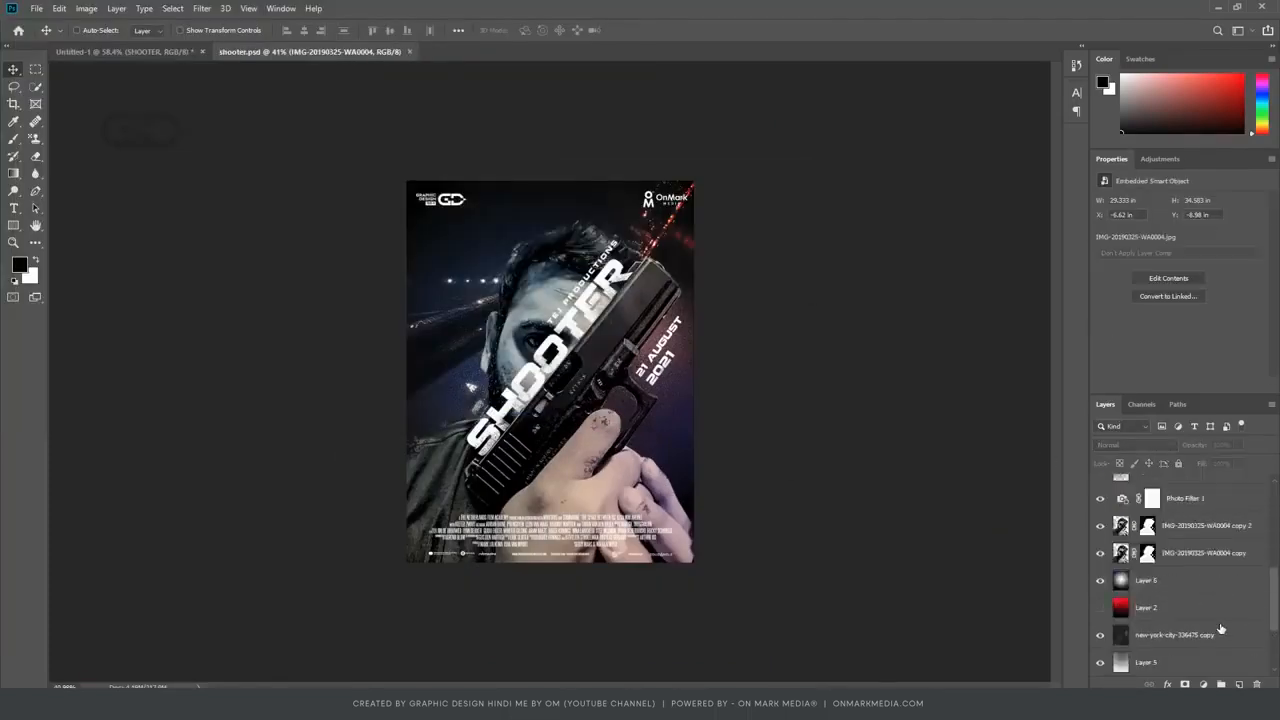
pyautogui.hotkey('ctrl', 'alt', 'a')
pyautogui.hotkey('ctrl', 'alt', 'e')
pyautogui.scroll(3, 645, 420)
pyautogui.scroll(-3, 650, 430)
pyautogui.scroll(5, 638, 400)
pyautogui.scroll(-2, 590, 364)
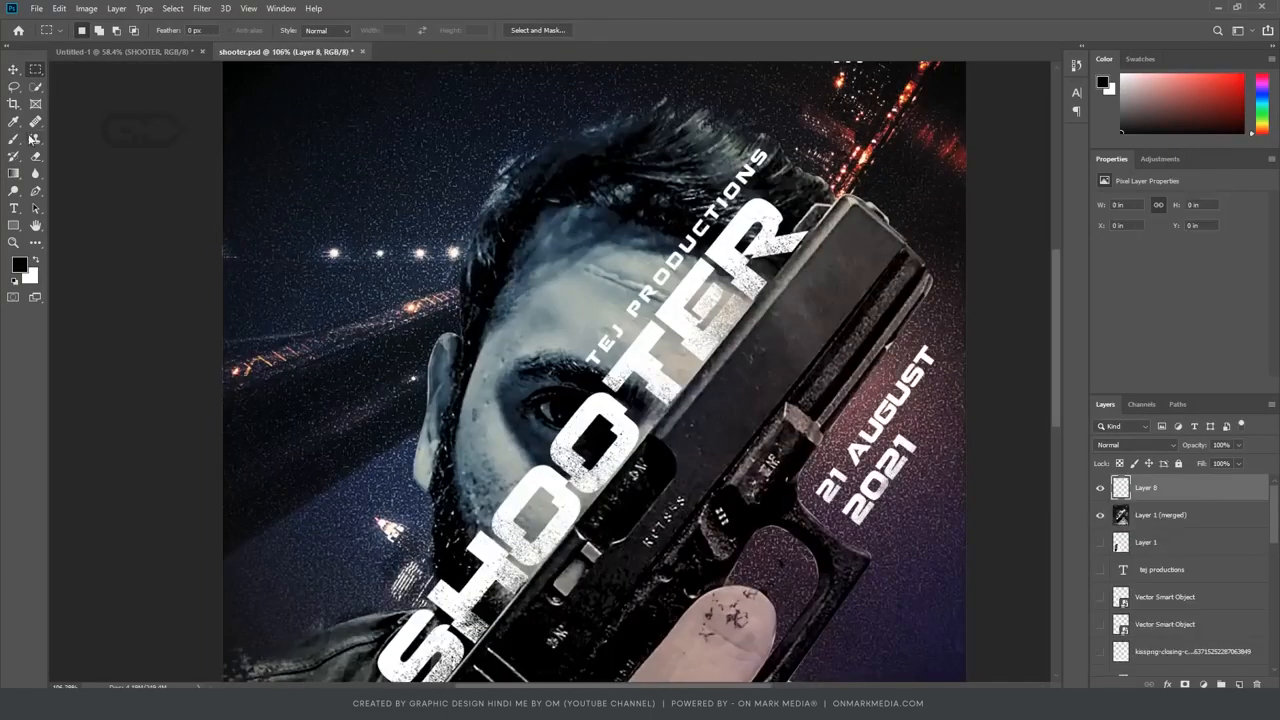
# Try adjusting the retouching brush on the new Layer 8 above the merged image.
pyautogui.rightClick(362, 378)
pyautogui.click(362, 378)
pyautogui.rightClick(362, 378)
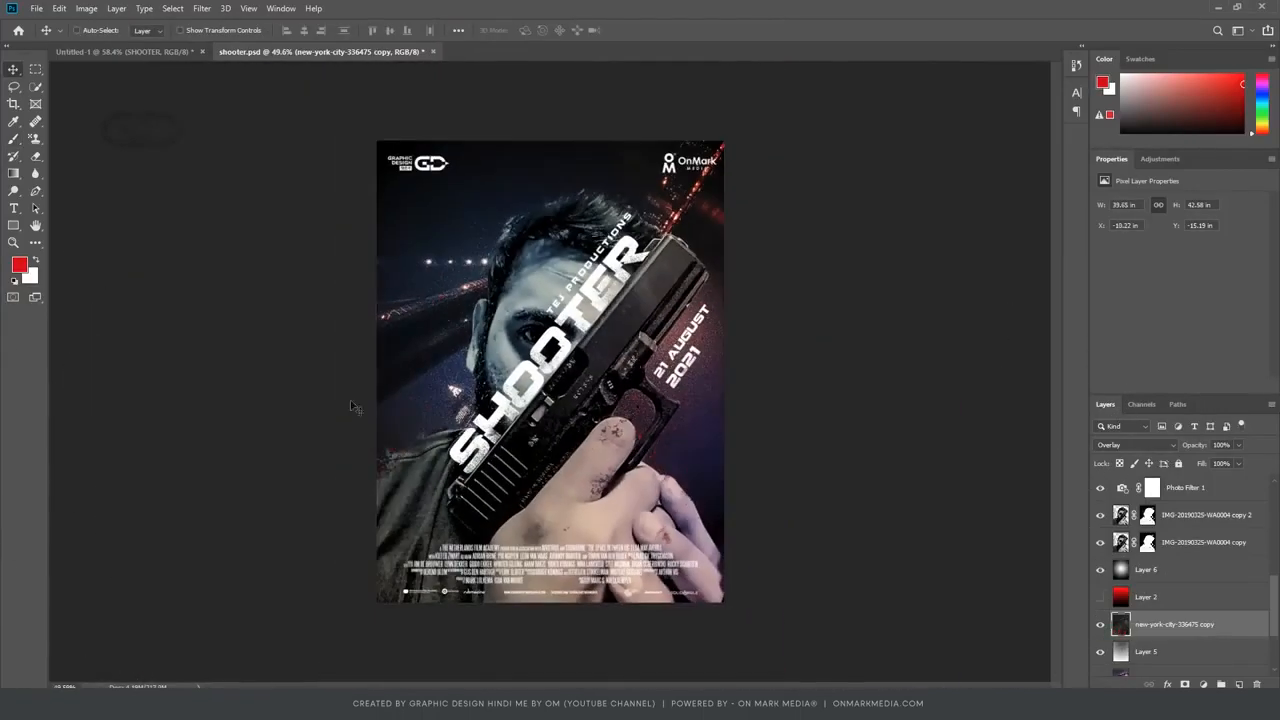
# Duplicate the radial gradient Layer 6, set the copy's blending mode to Soft Light and lower its fill.
pyautogui.hotkey('ctrl', 'j')
pyautogui.hotkey('ctrl', 'j')
pyautogui.hotkey('ctrl', 'z')
pyautogui.click(1136, 445)
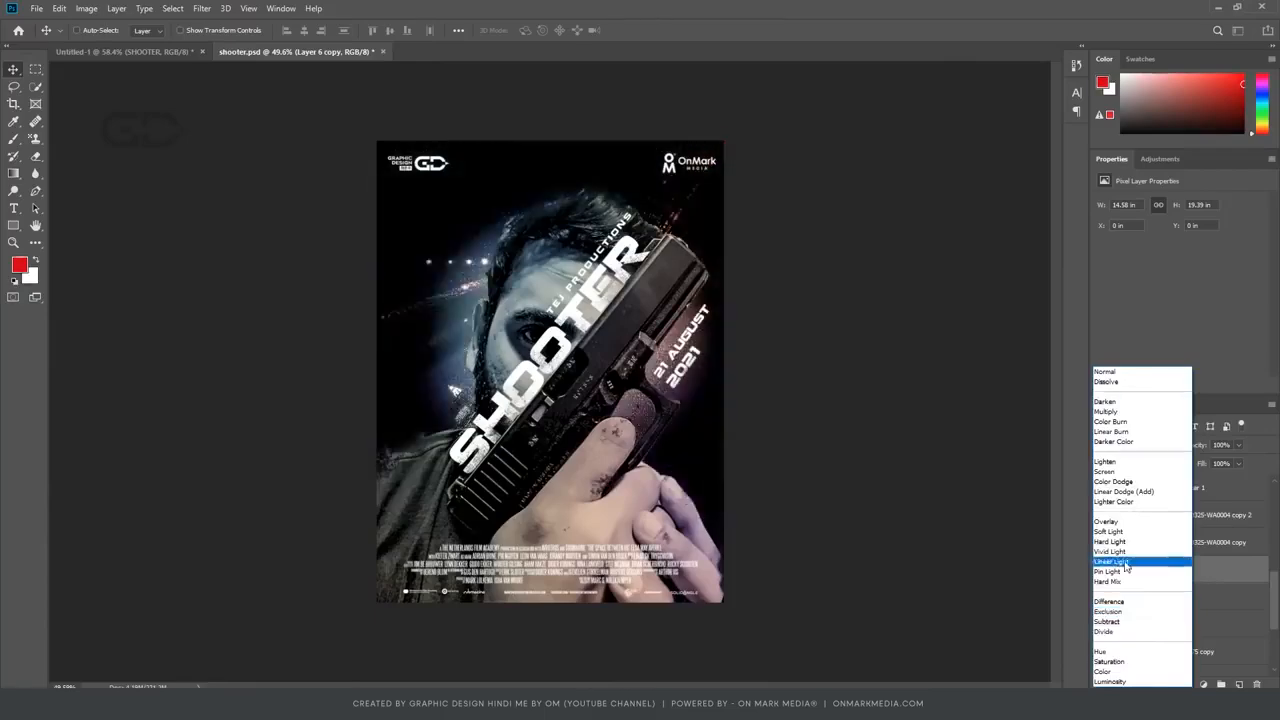
pyautogui.click(1112, 533)
pyautogui.click(1239, 464)
pyautogui.moveTo(1239, 480); pyautogui.dragTo(1217, 484)
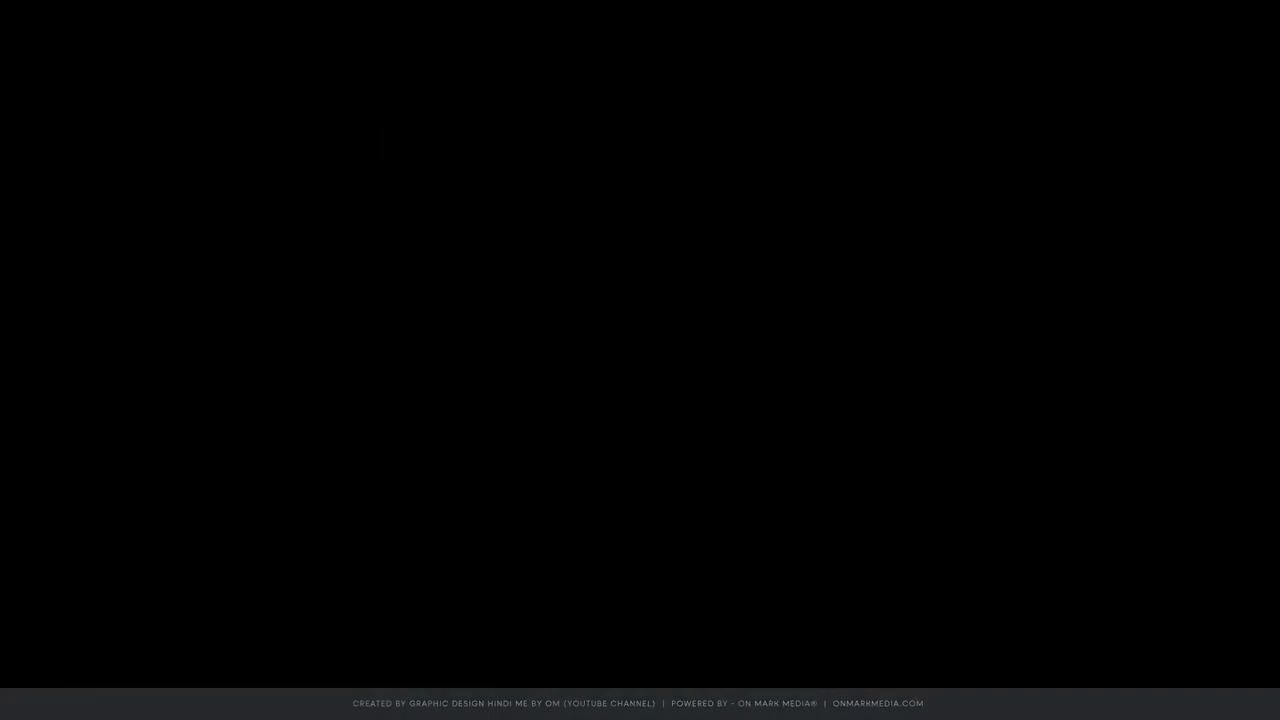